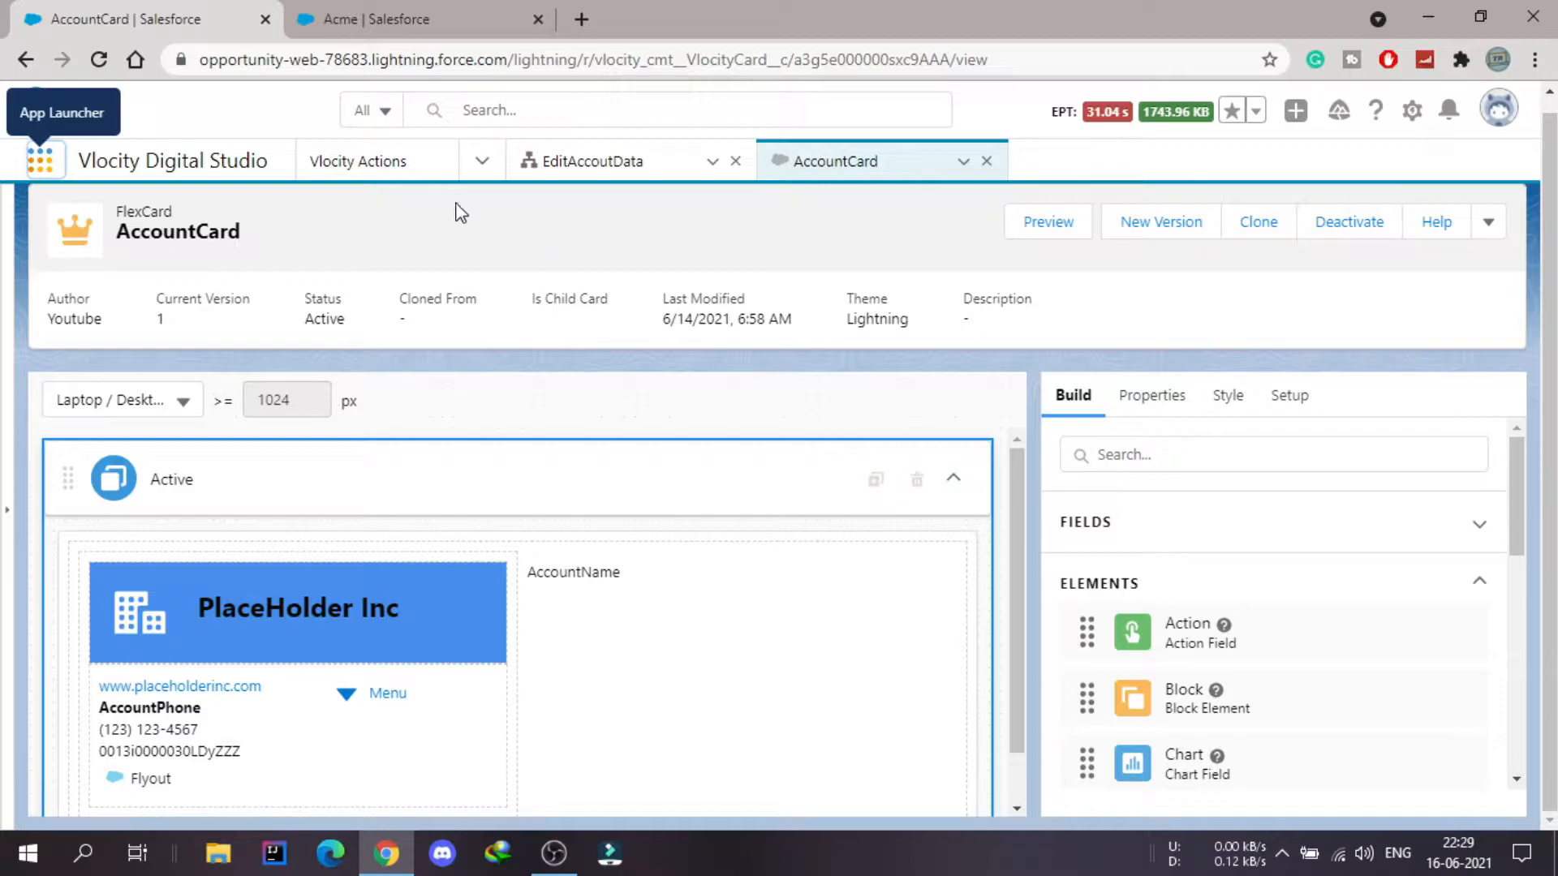
View the list of open Cases and return to the AccountCard FlexCard
click(40, 161)
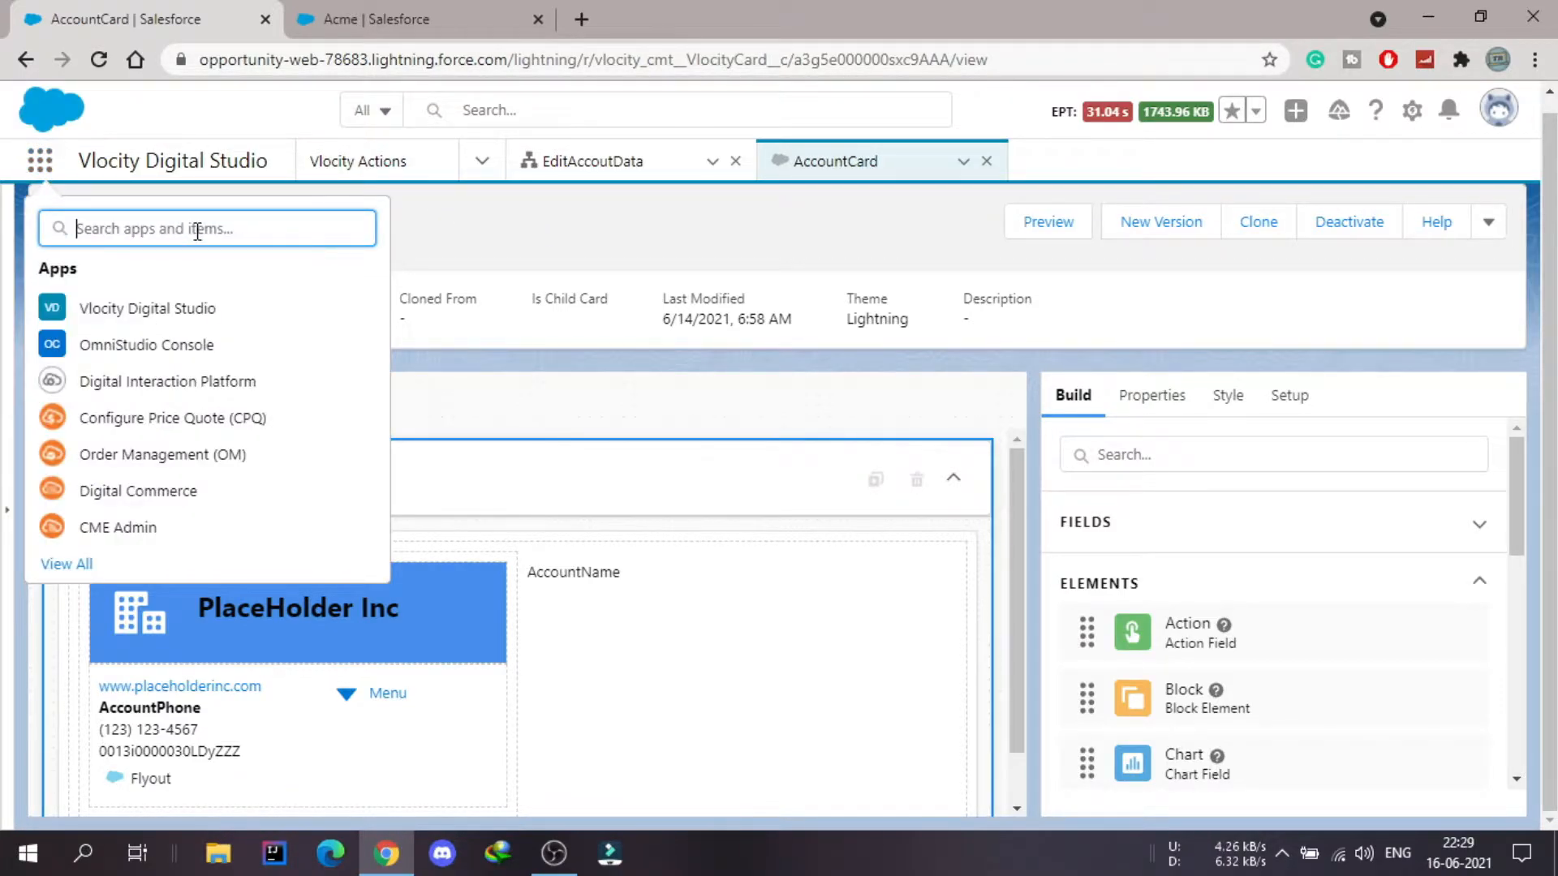
text(case)
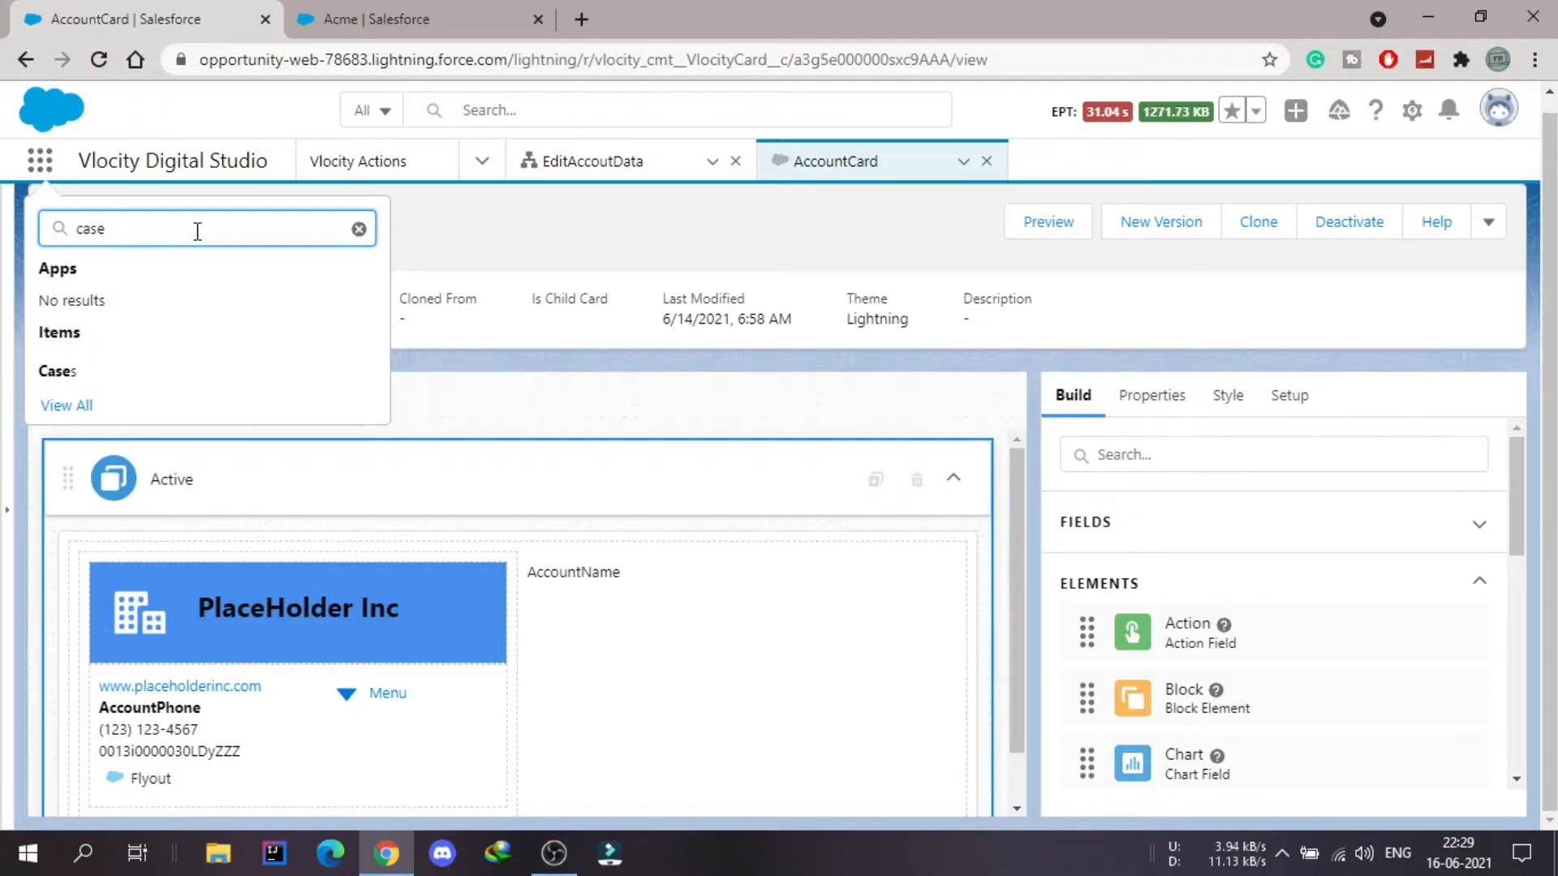
click(84, 383)
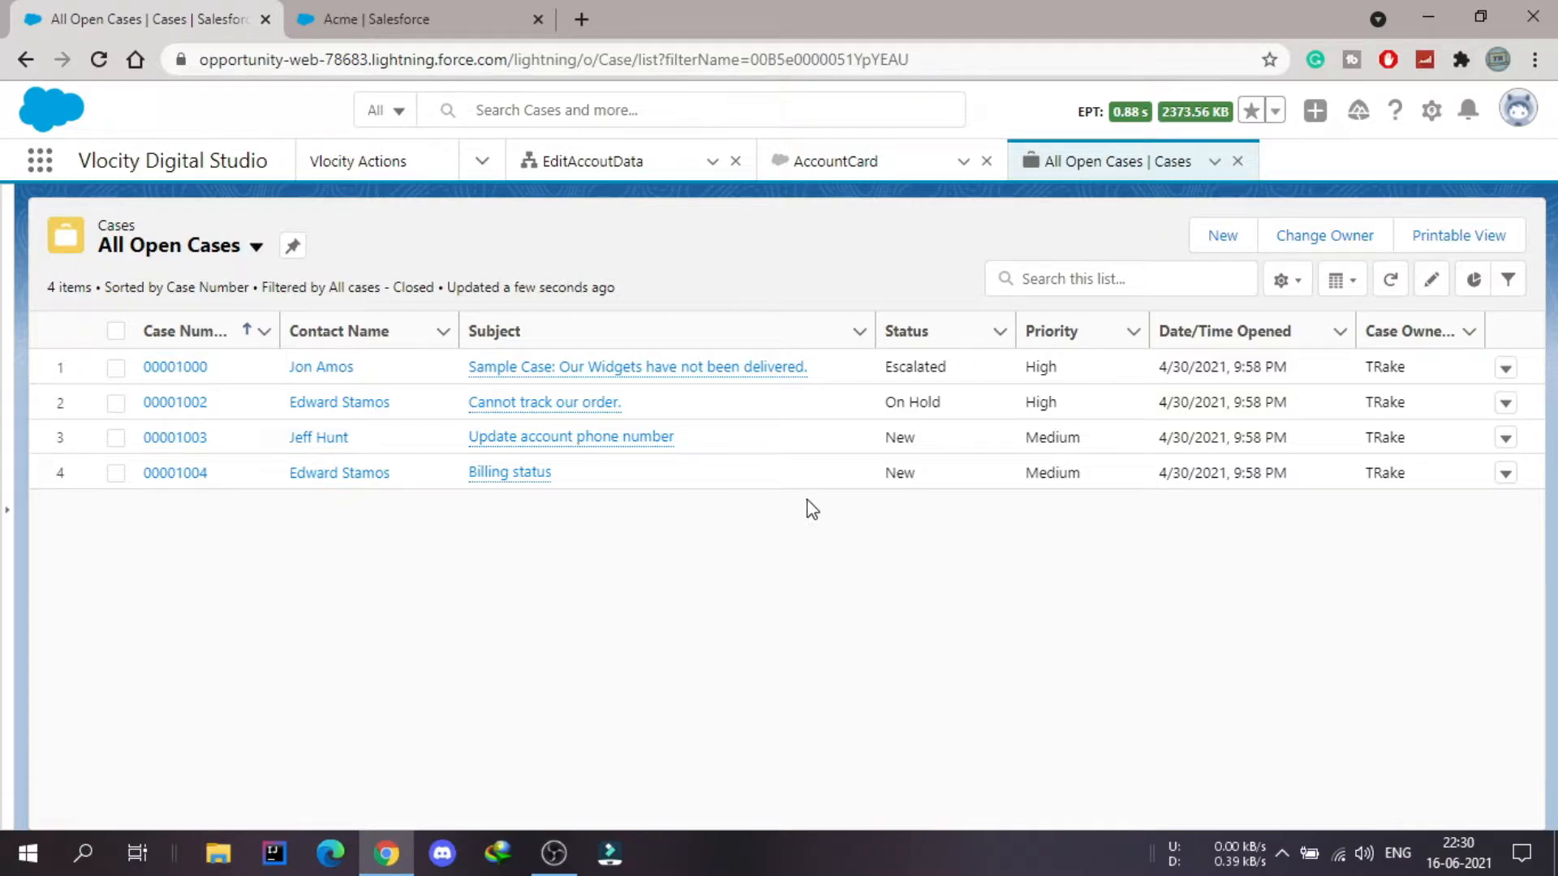
click(836, 167)
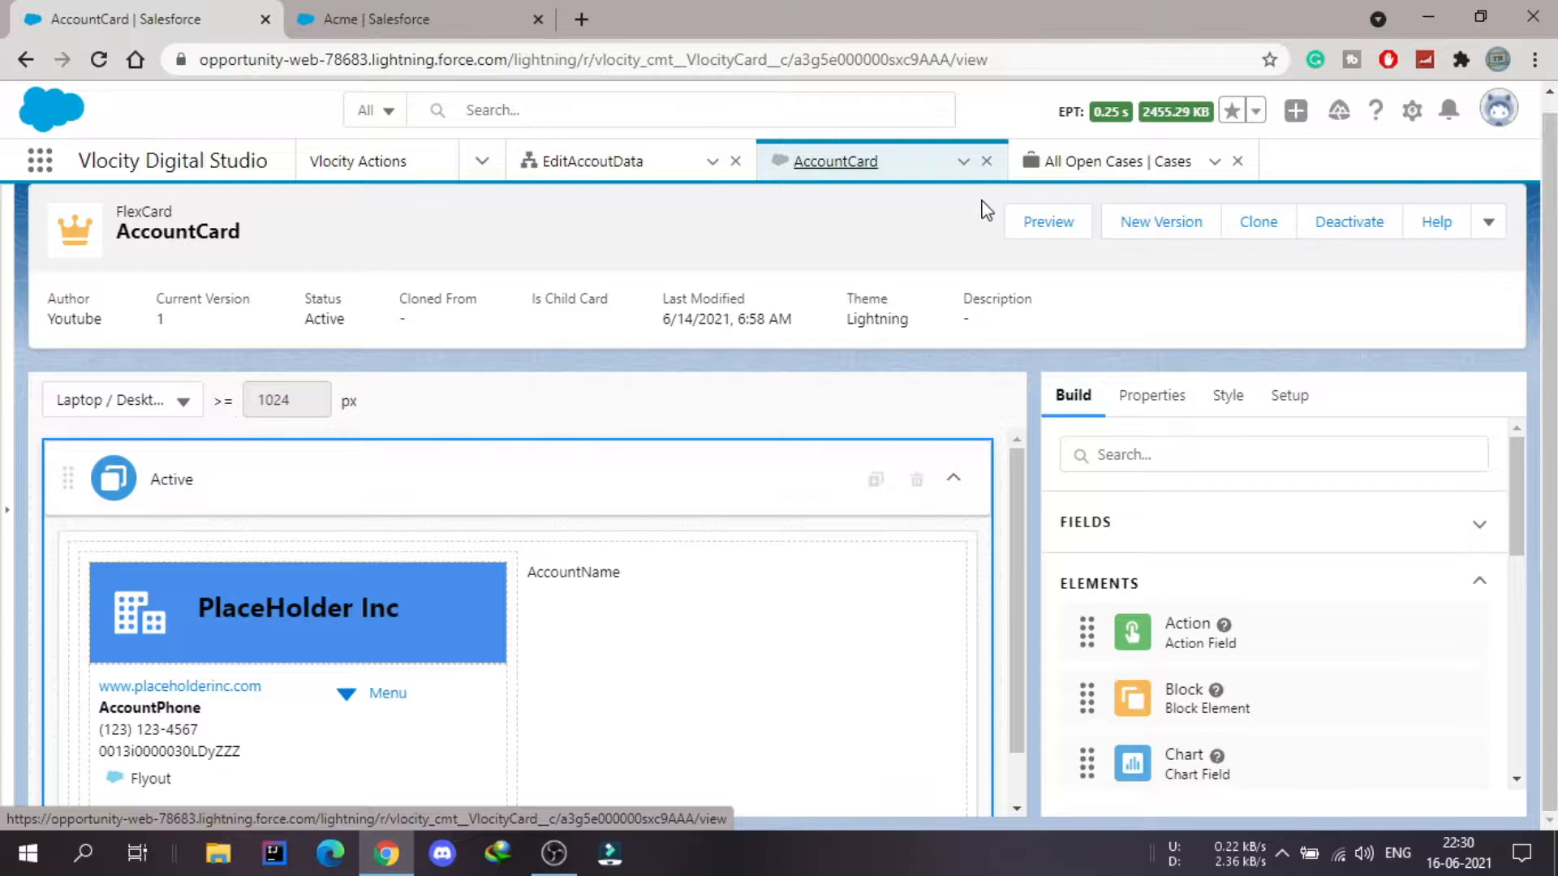
Start a new DataRaptor bundle in the Vlocity DataRaptor Designer and name it DRAccountDetails
click(482, 165)
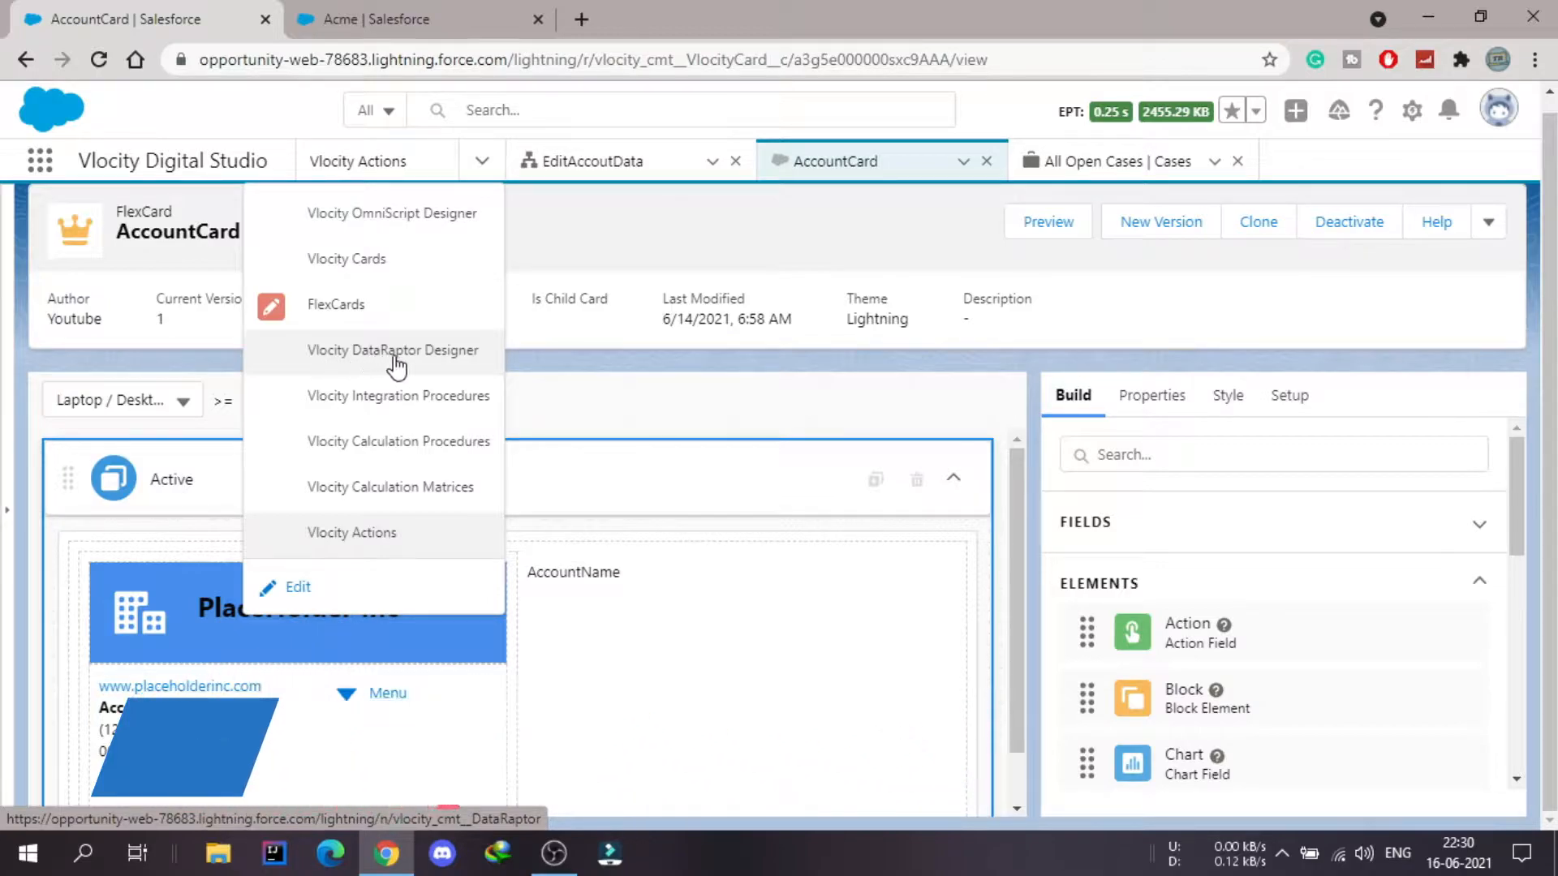
click(441, 354)
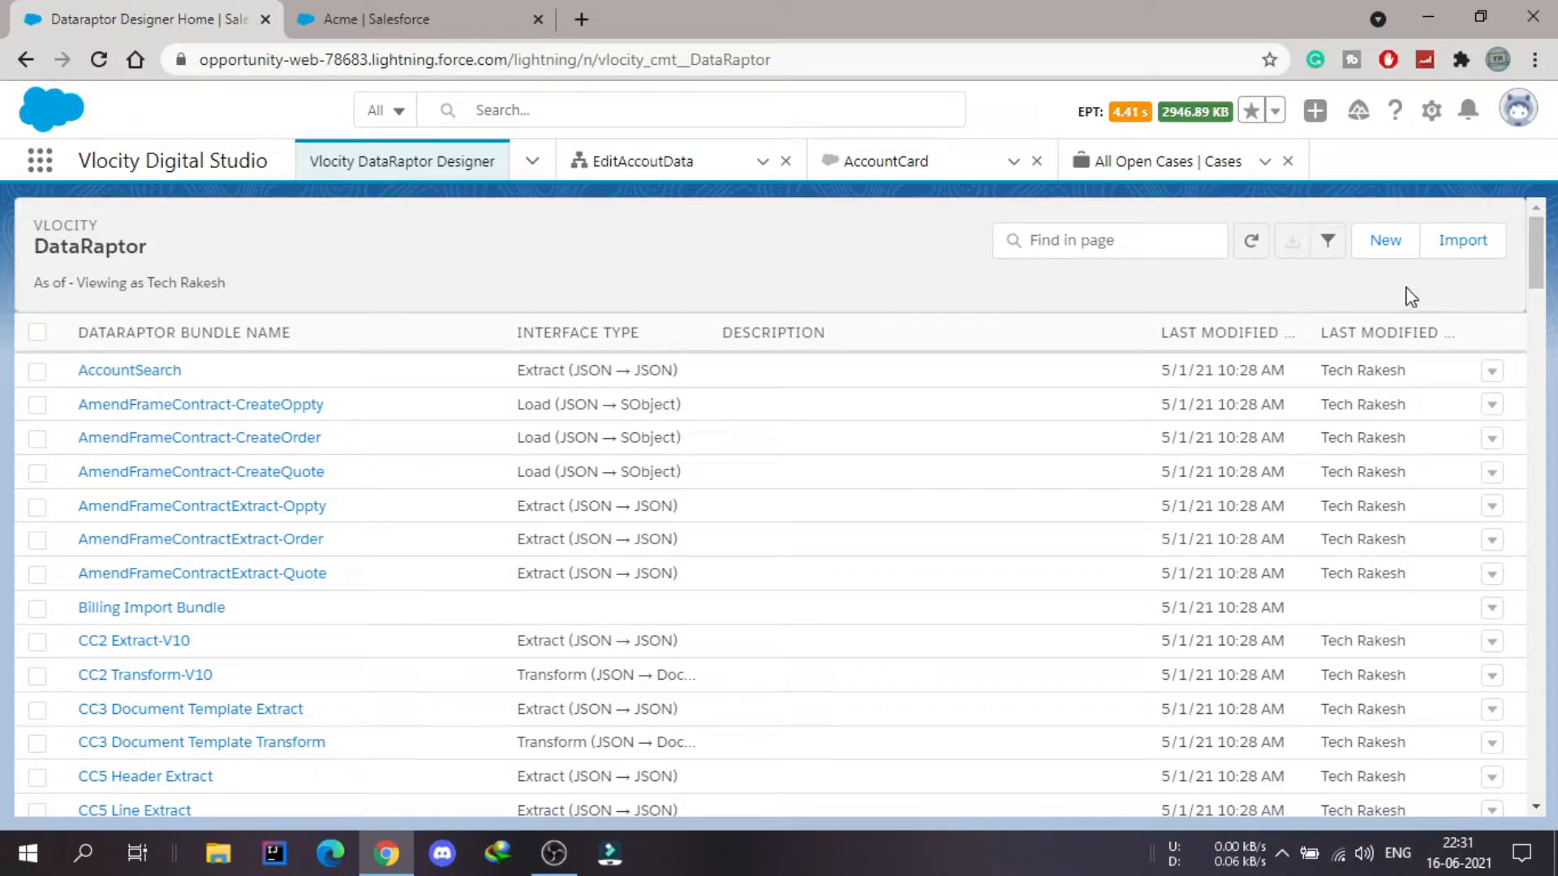
click(1388, 246)
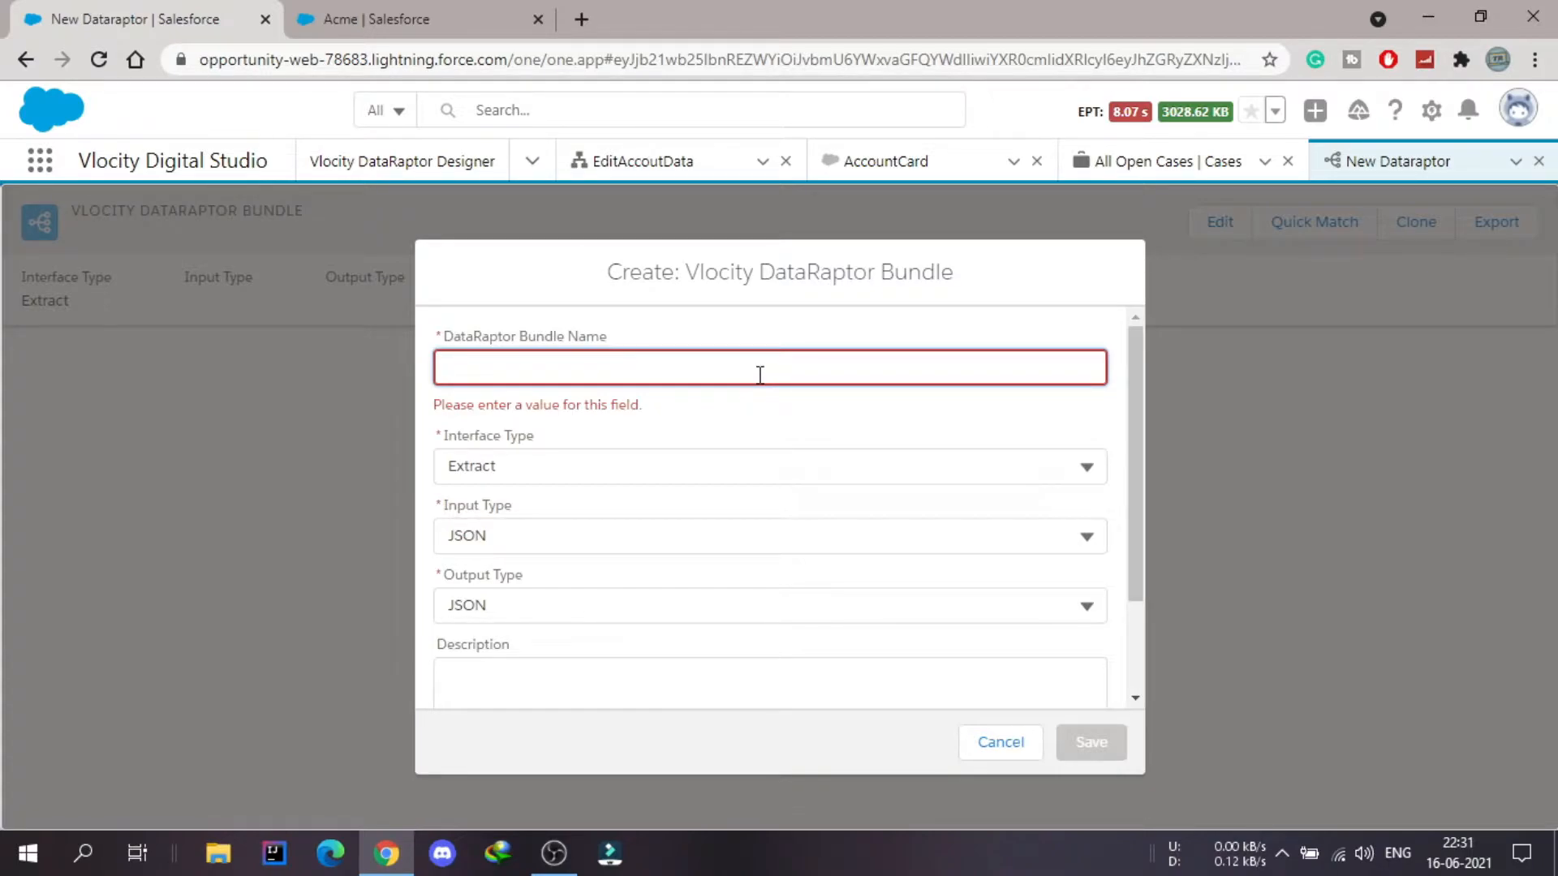
text(DR)
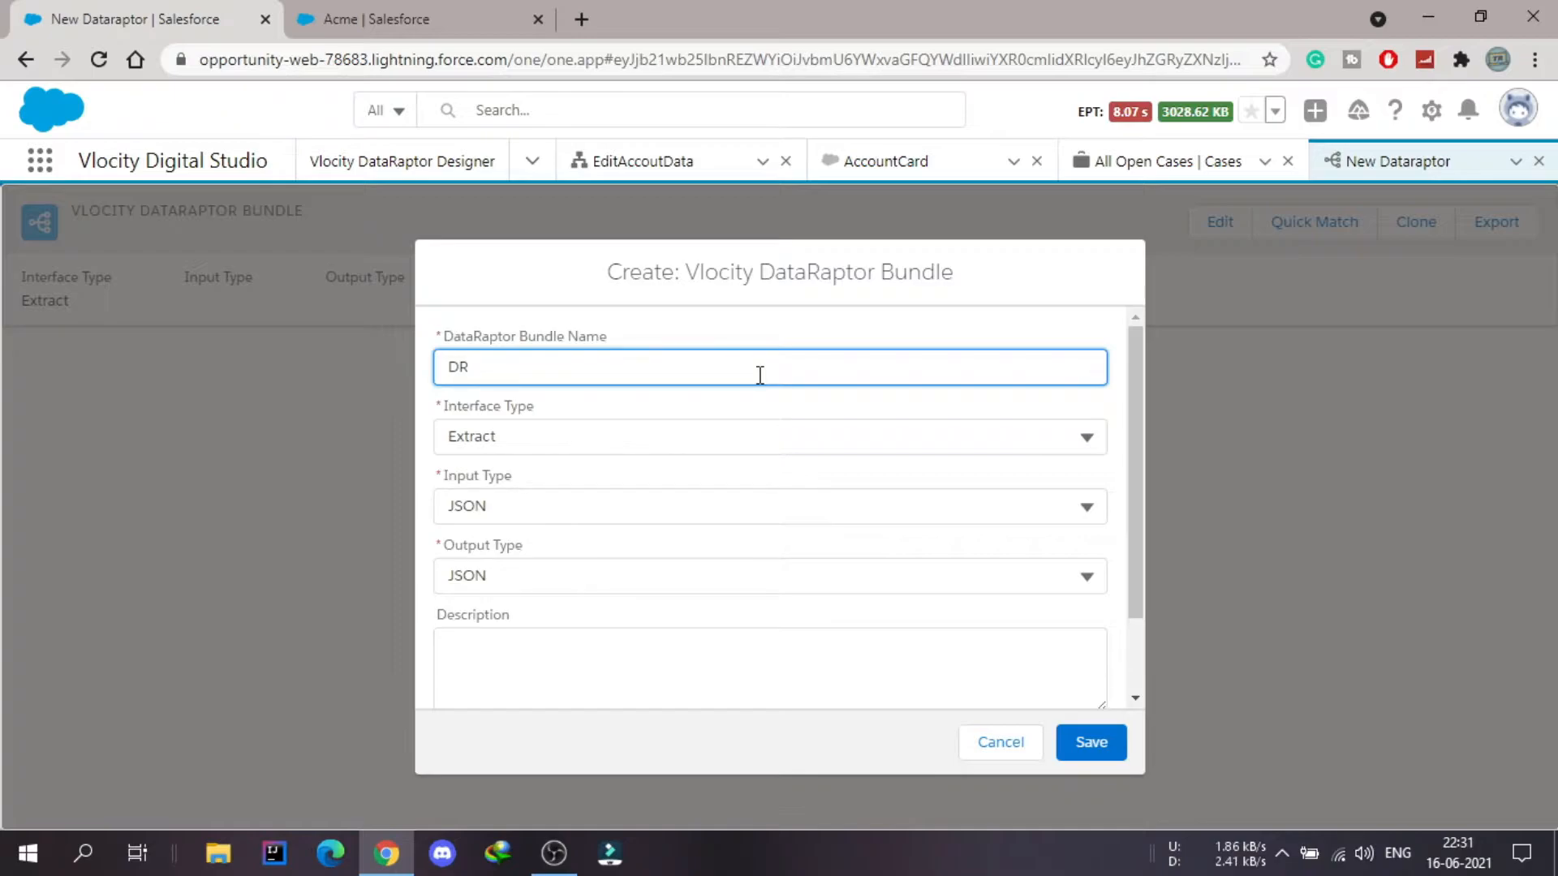
text(AccountDetails)
click(765, 403)
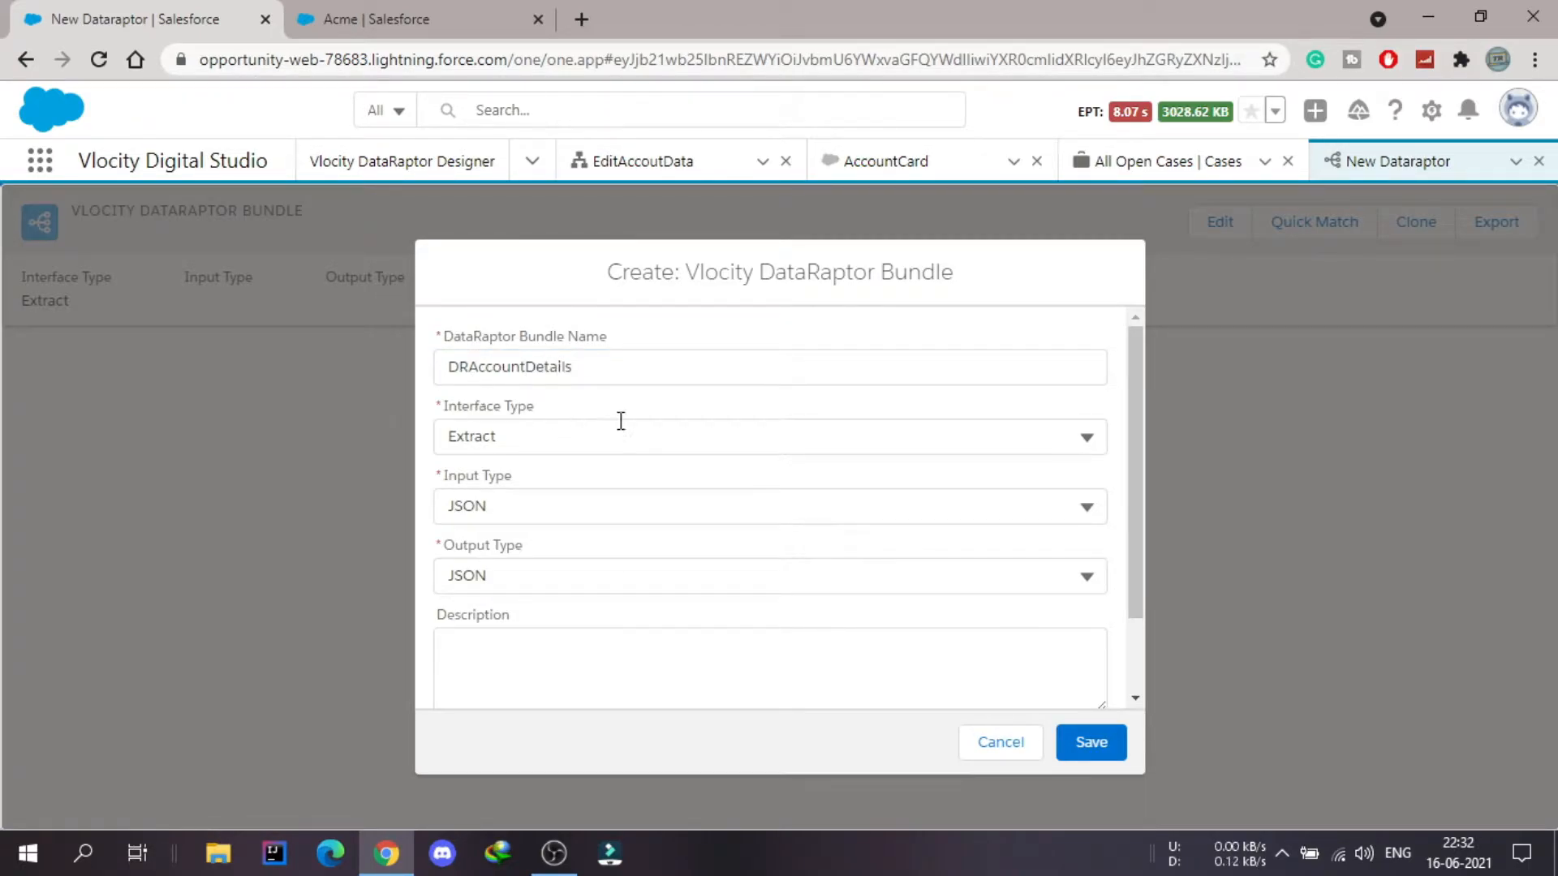
Choose Extract as the bundle's interface type, keep JSON for input and output, and save the bundle
click(915, 442)
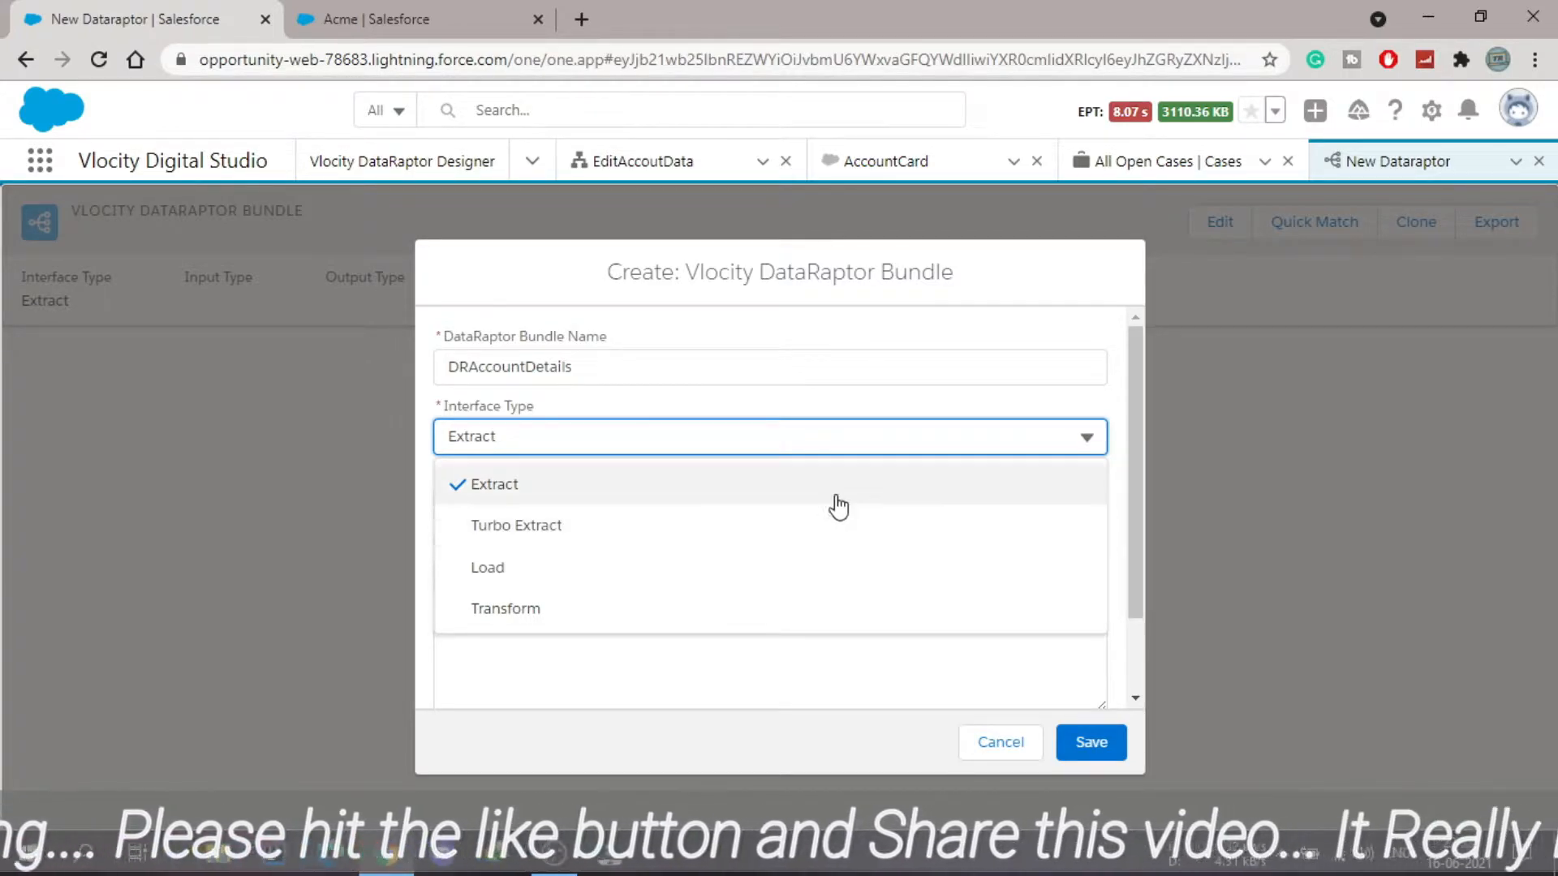
click(753, 492)
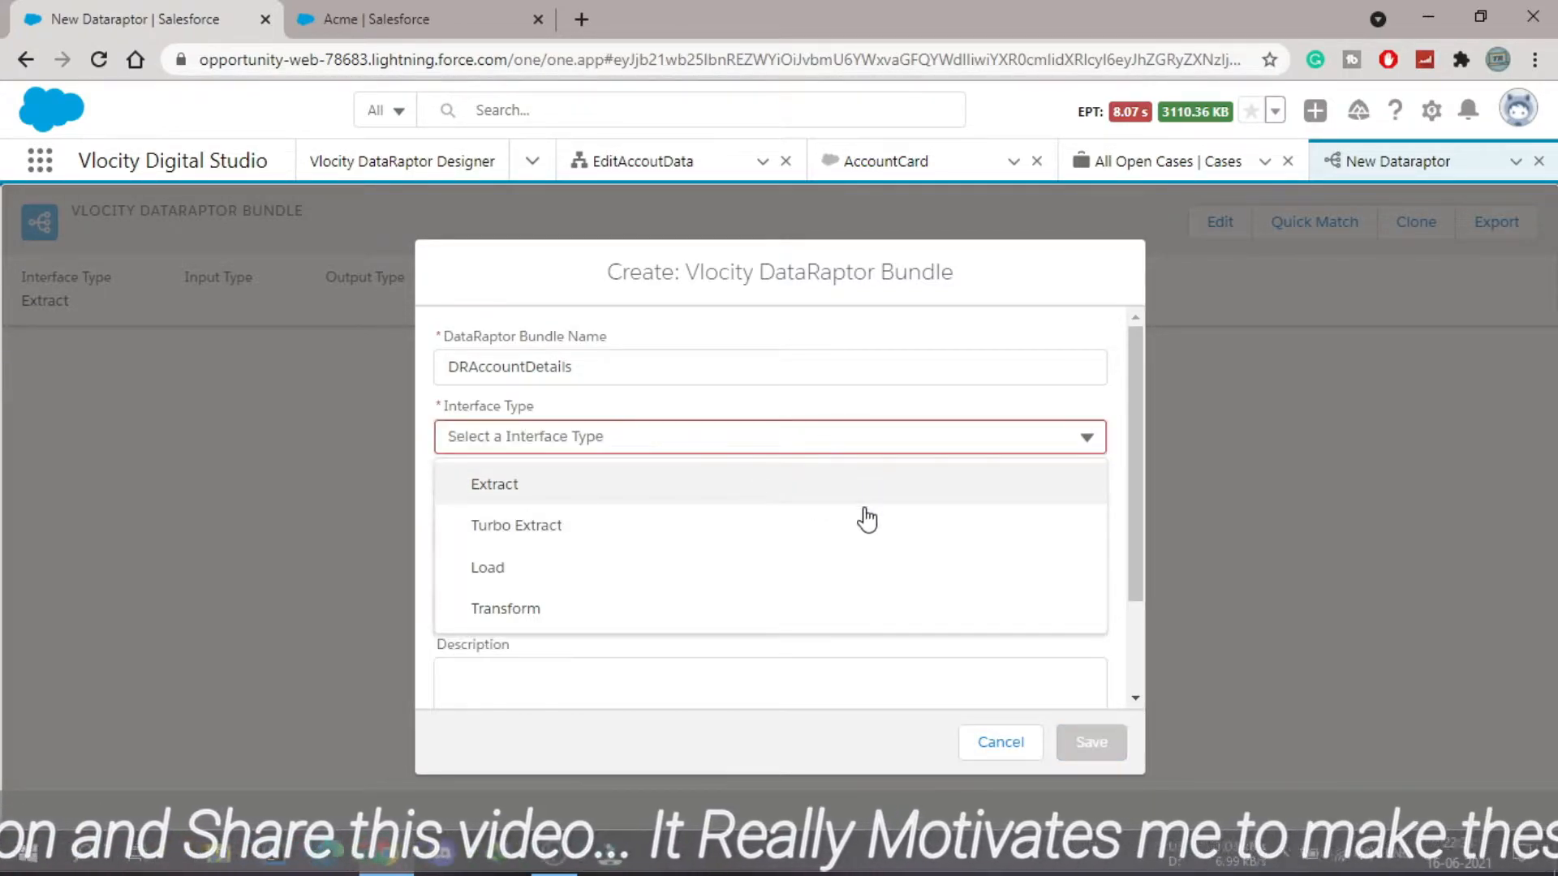
click(867, 492)
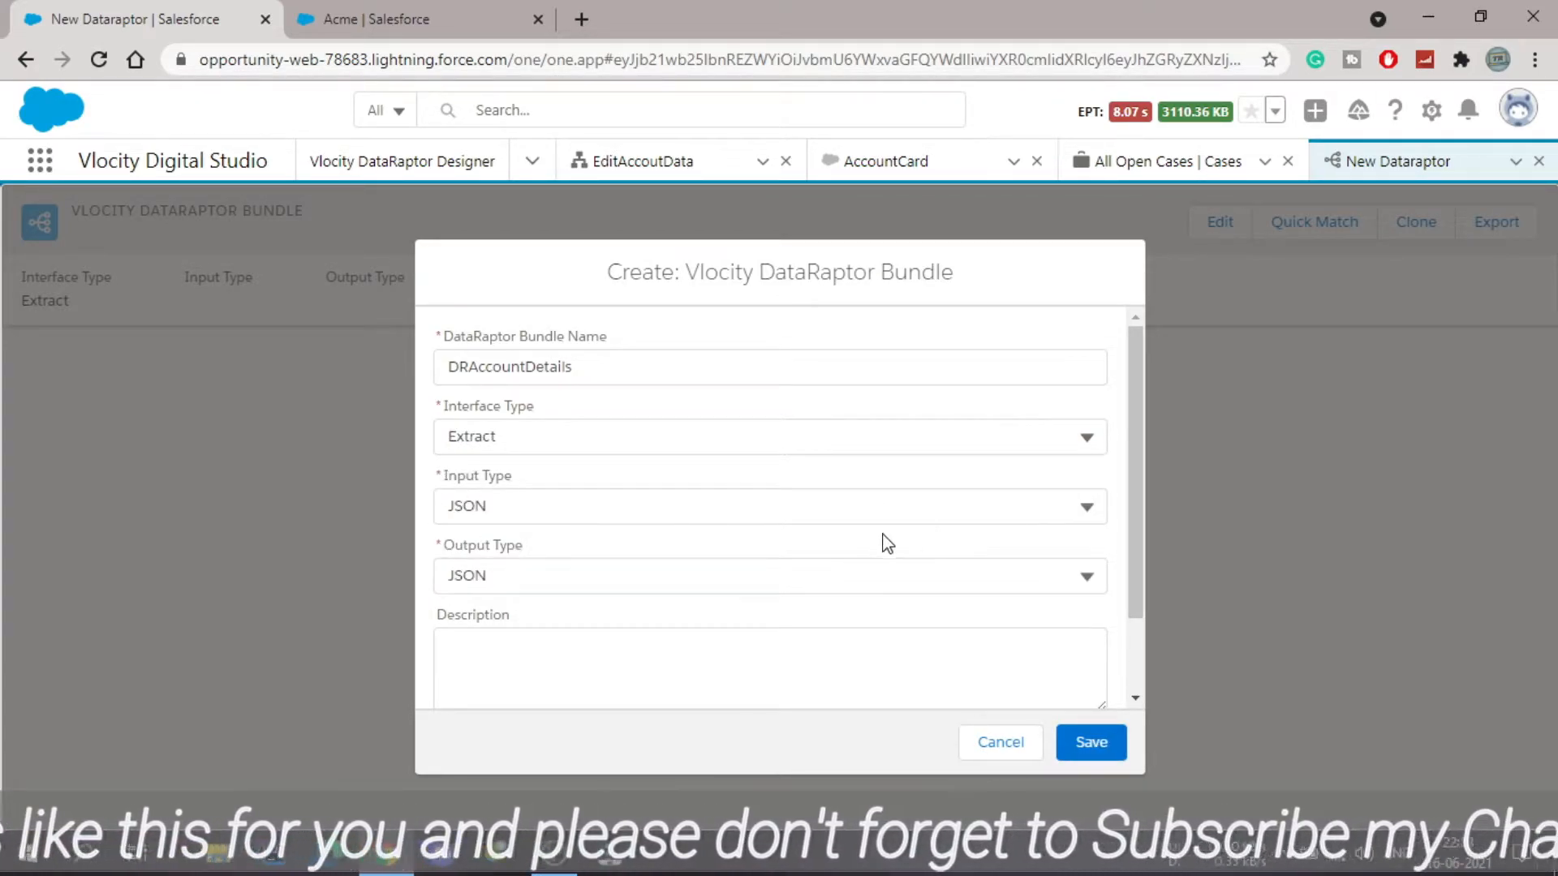
scroll(801, 552, down, 2)
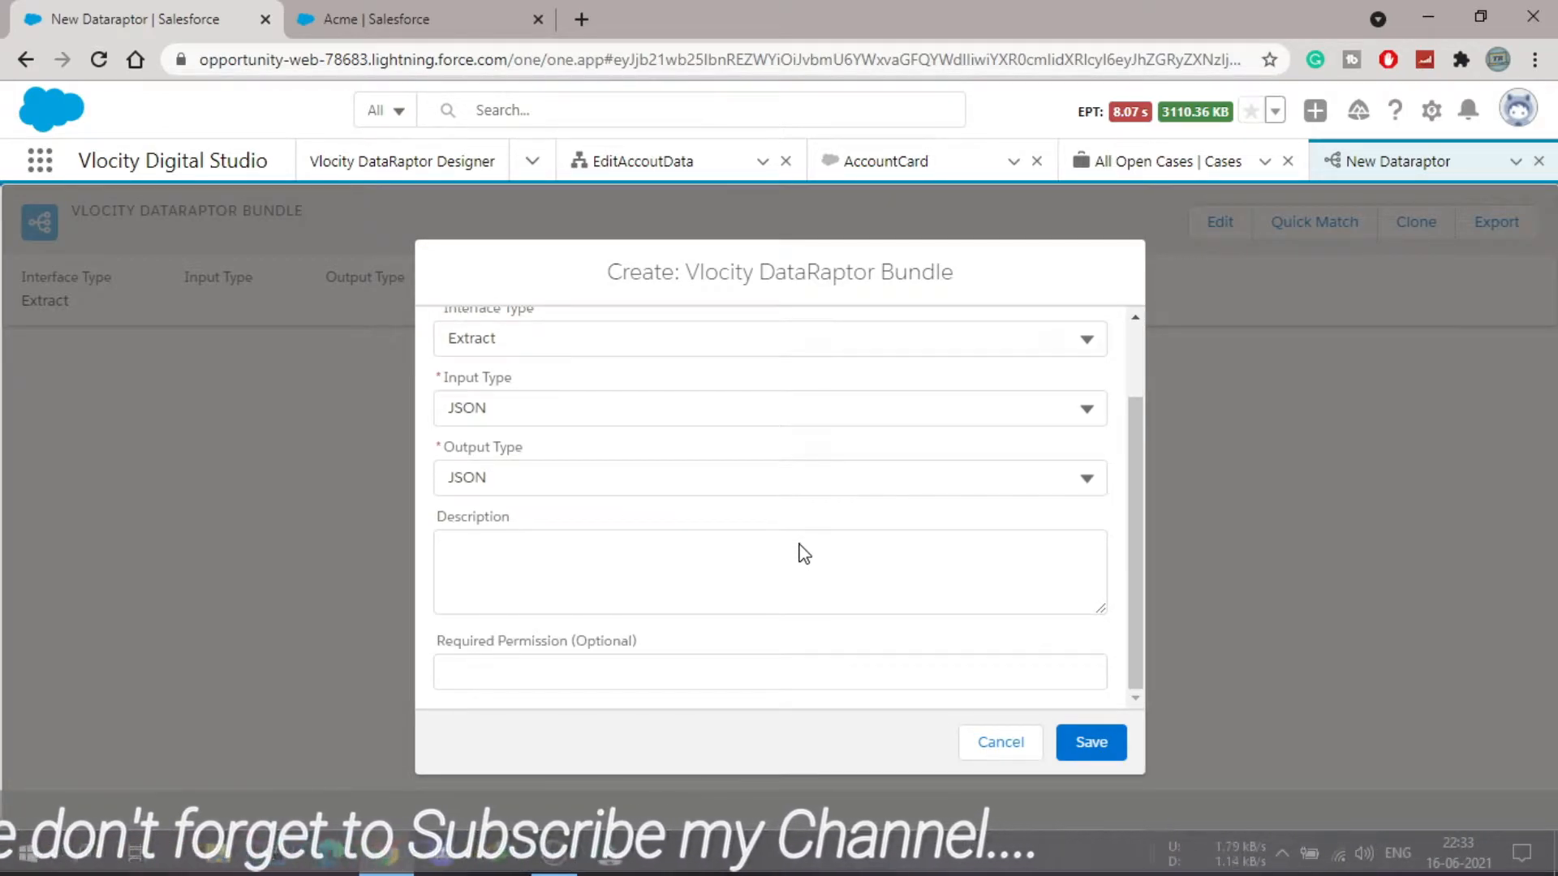
click(1093, 748)
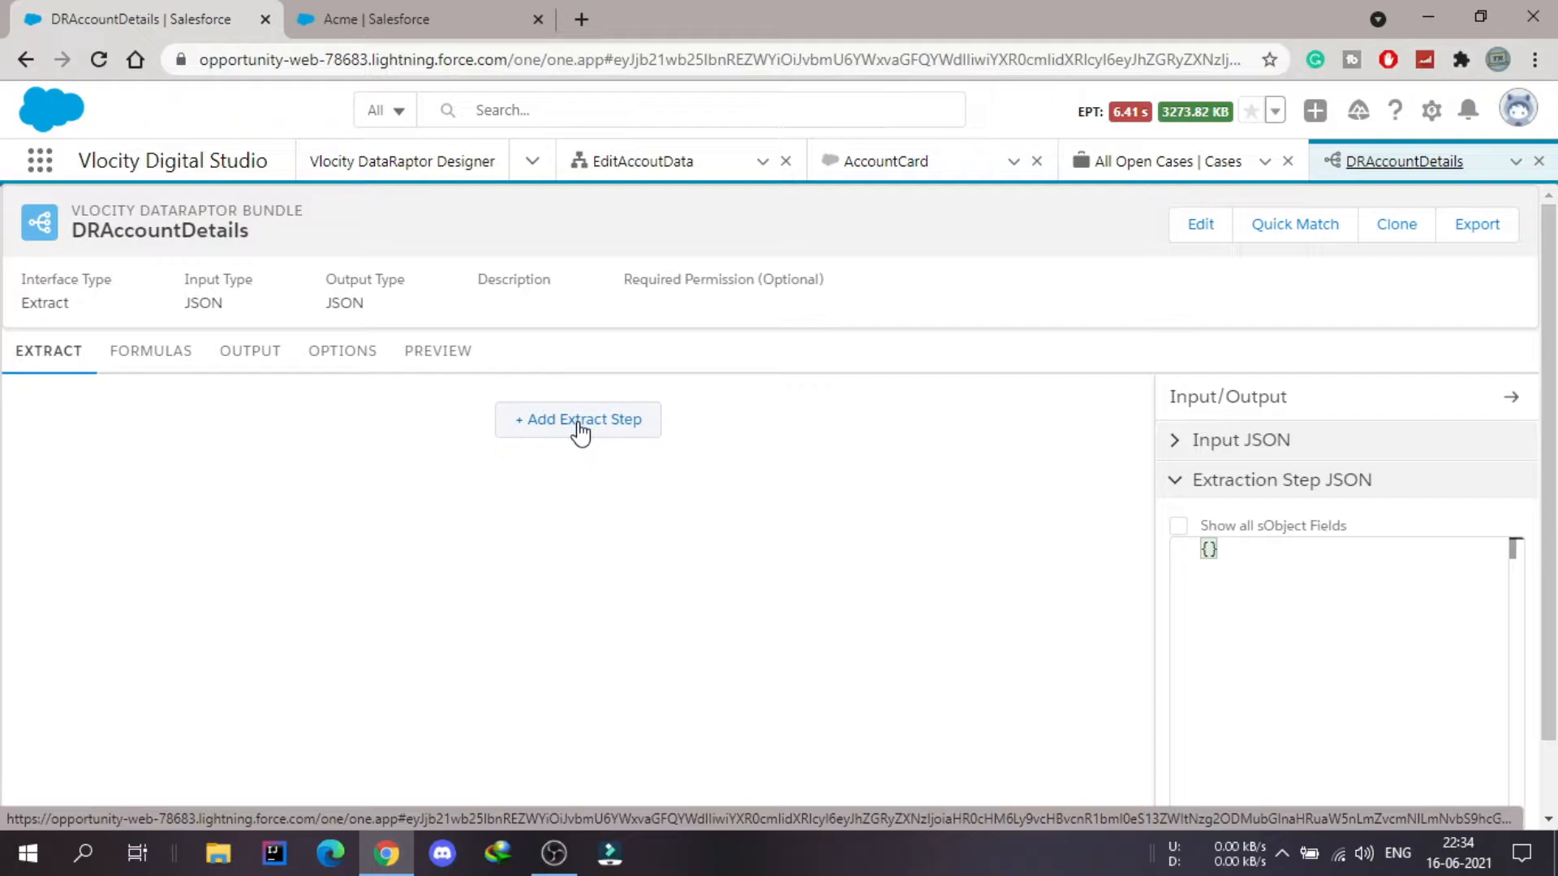
Add an extract step for the Account object with the output path Account
scroll(579, 433, down, 1)
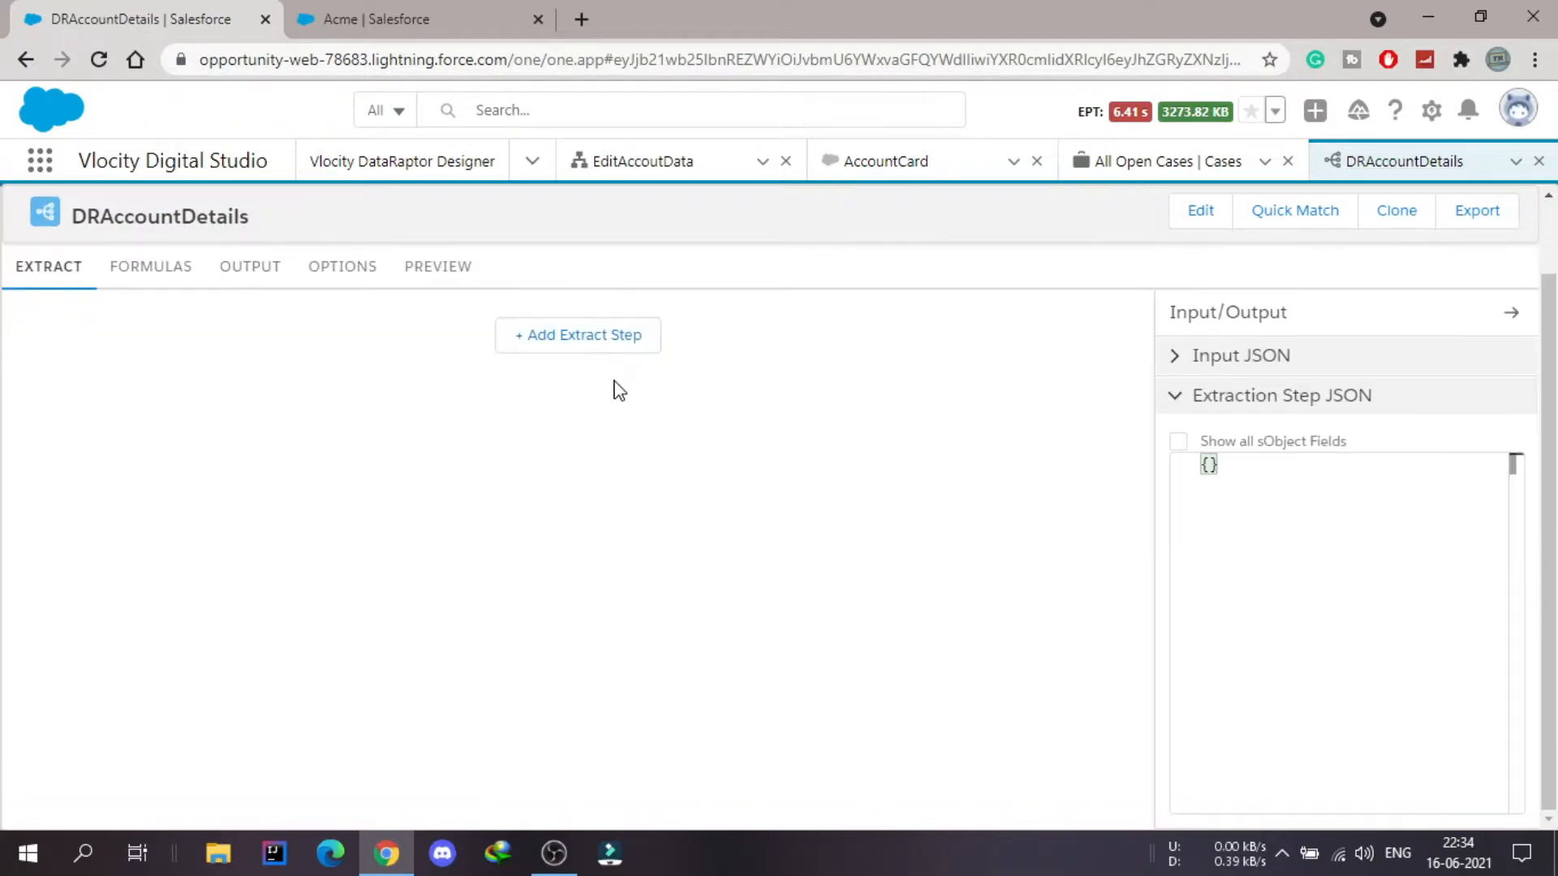
click(576, 345)
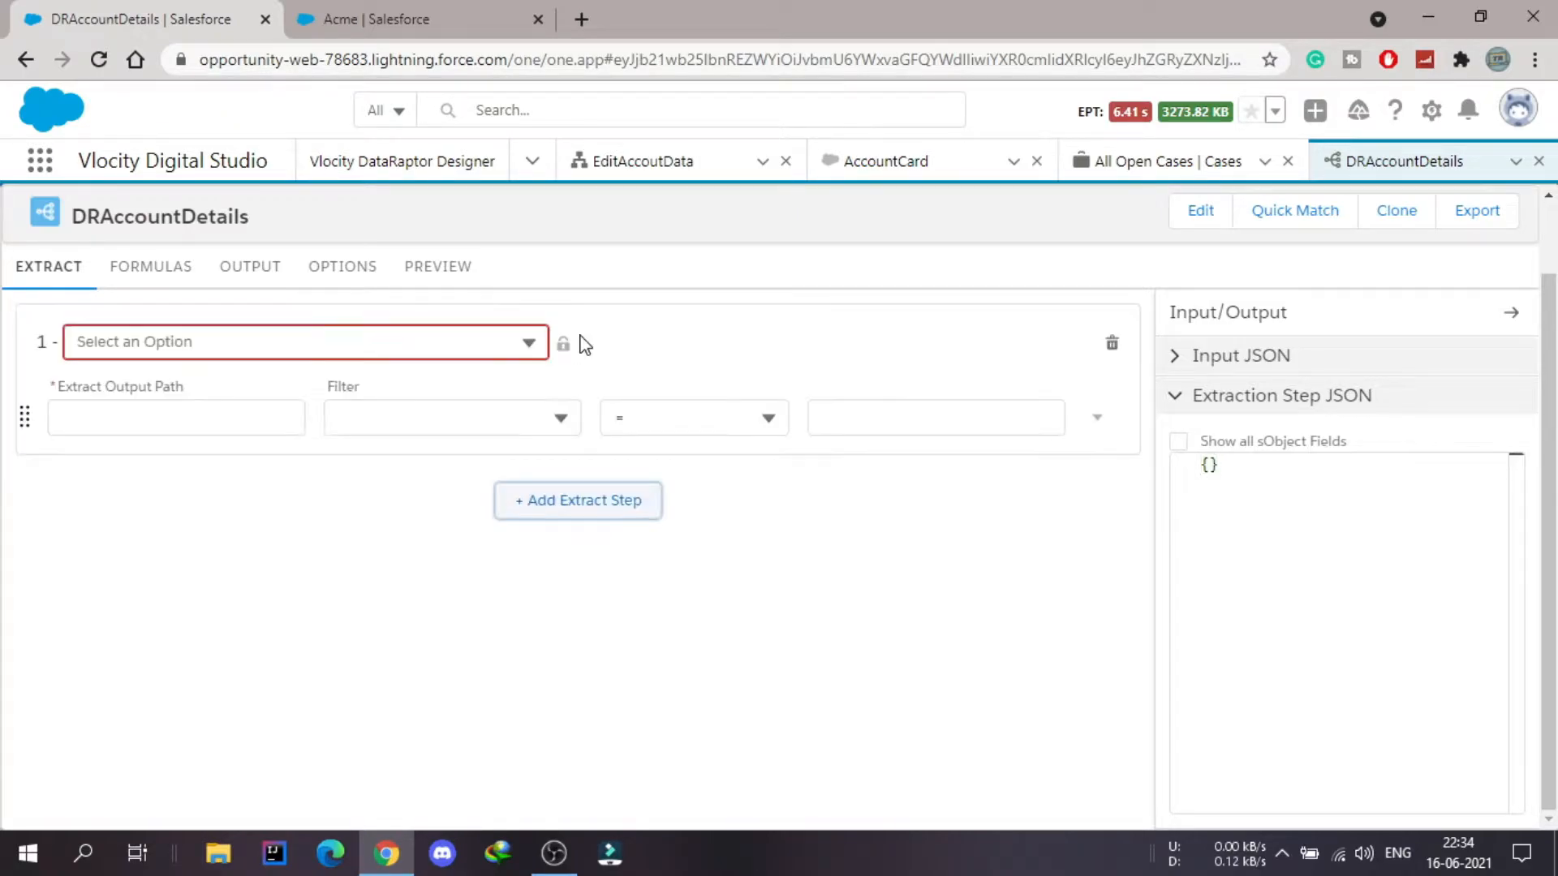
click(504, 345)
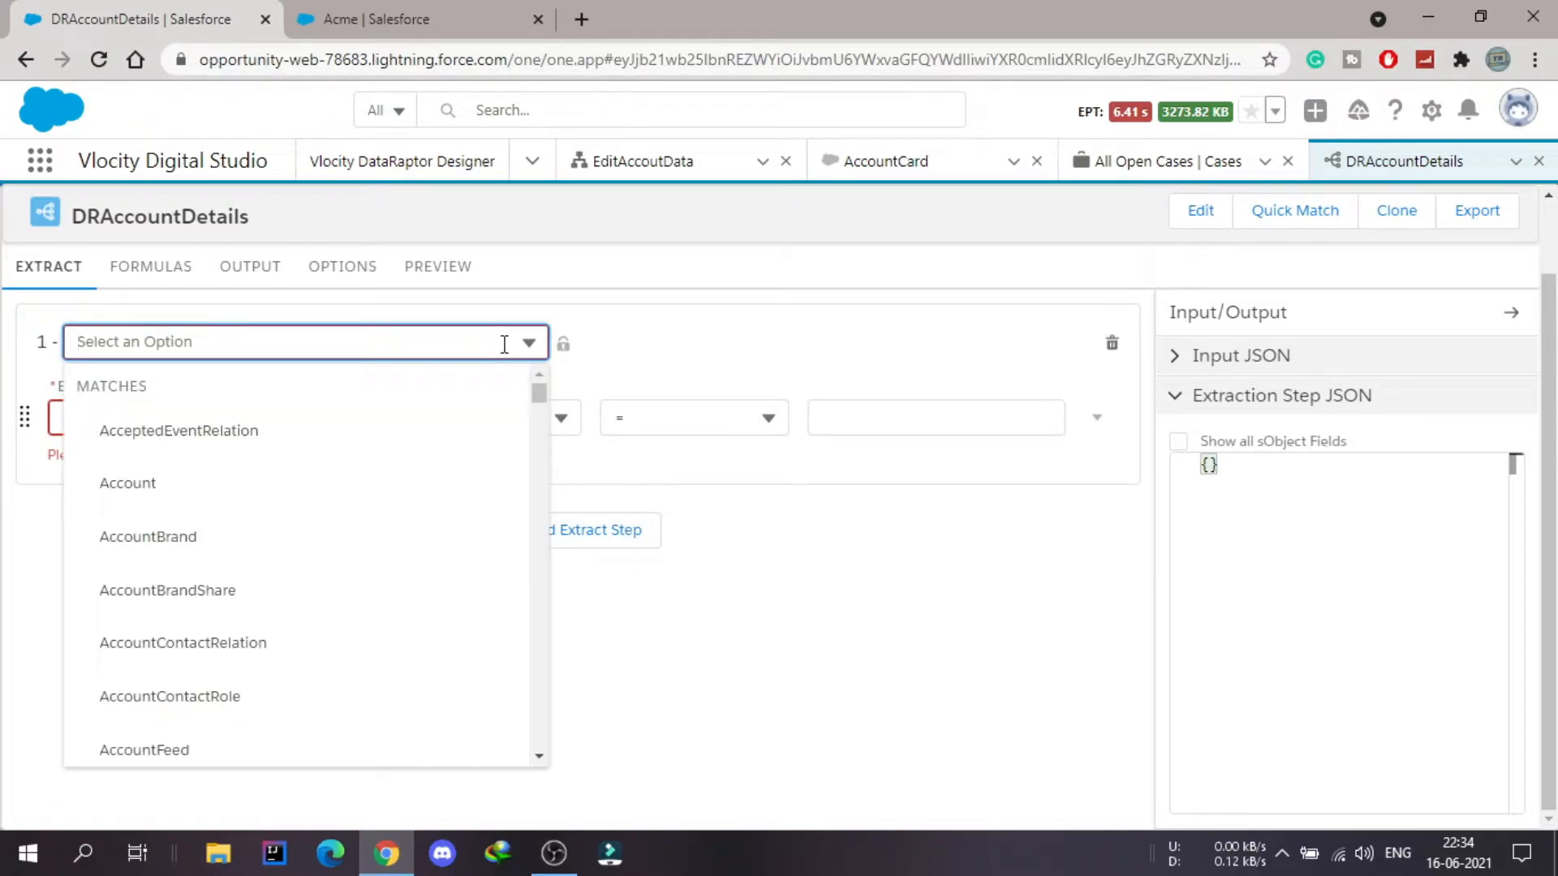
click(147, 487)
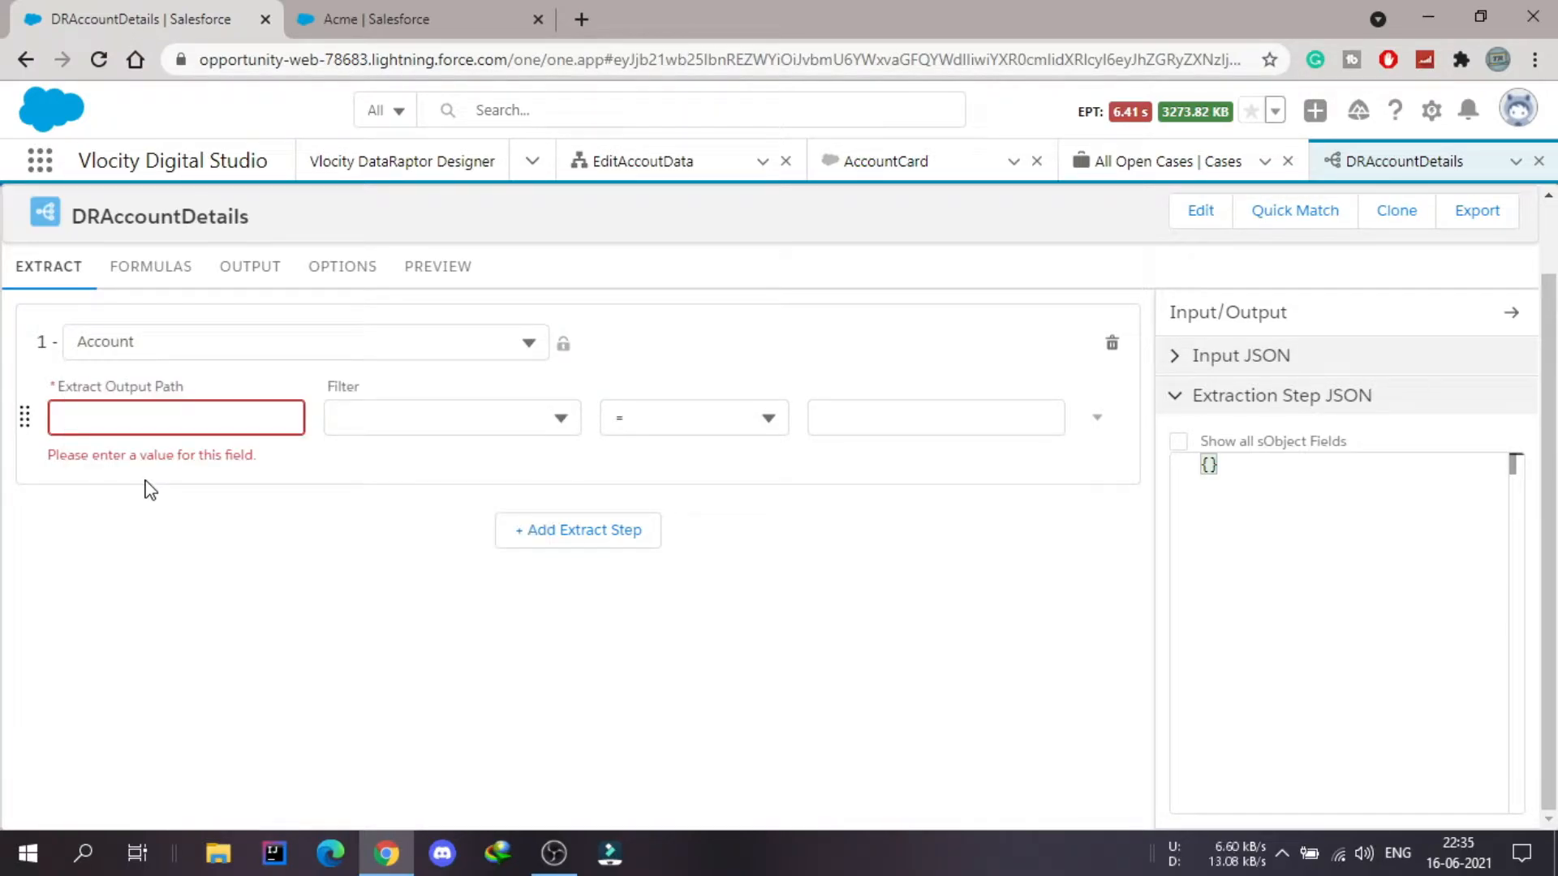
click(150, 418)
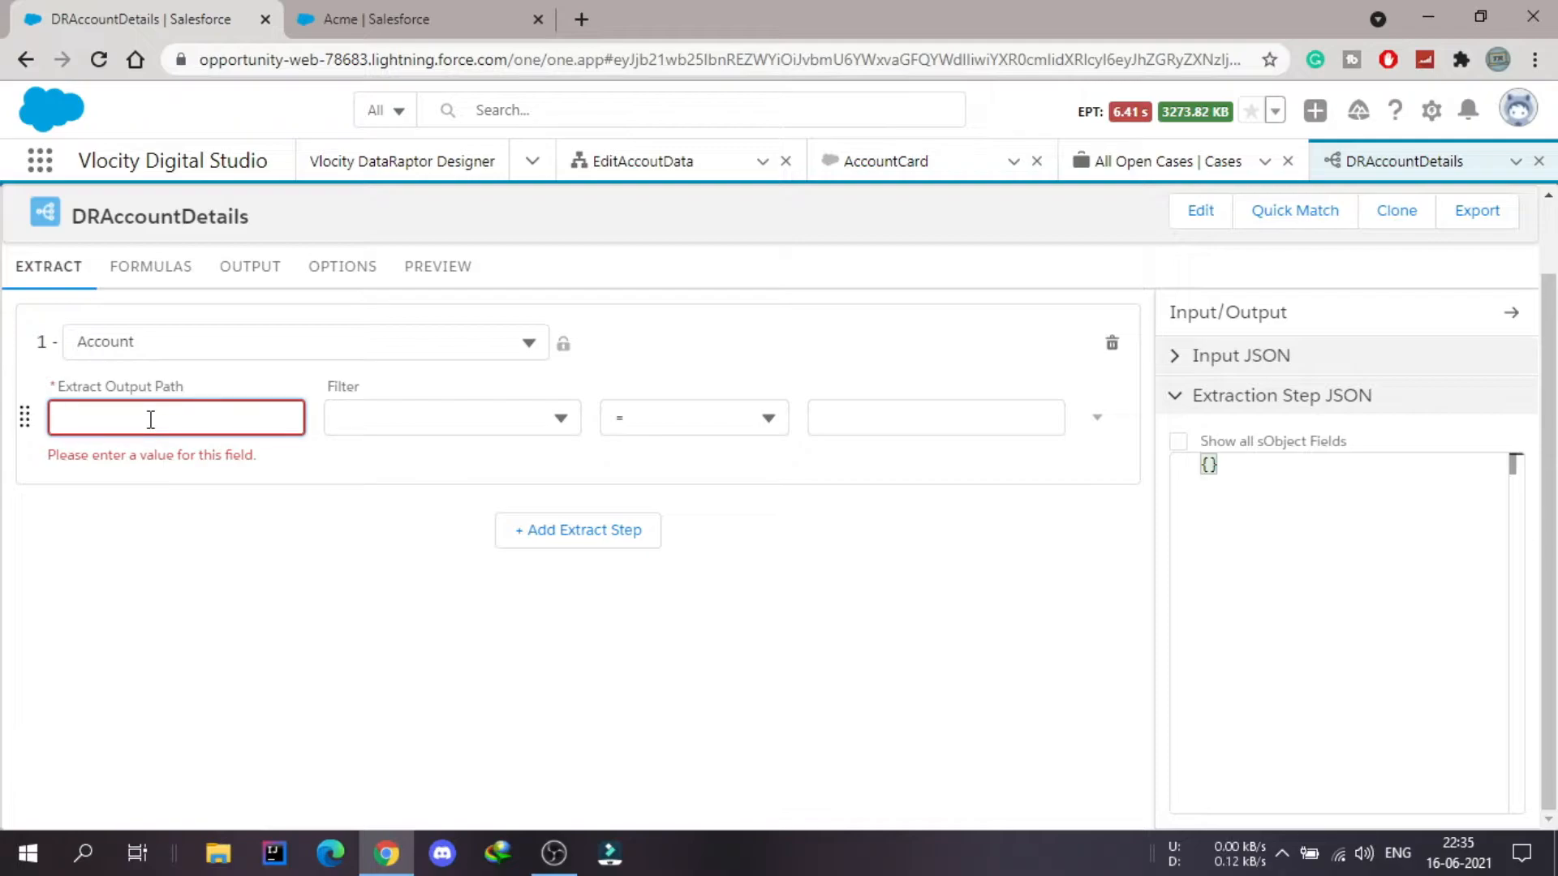
text(Account)
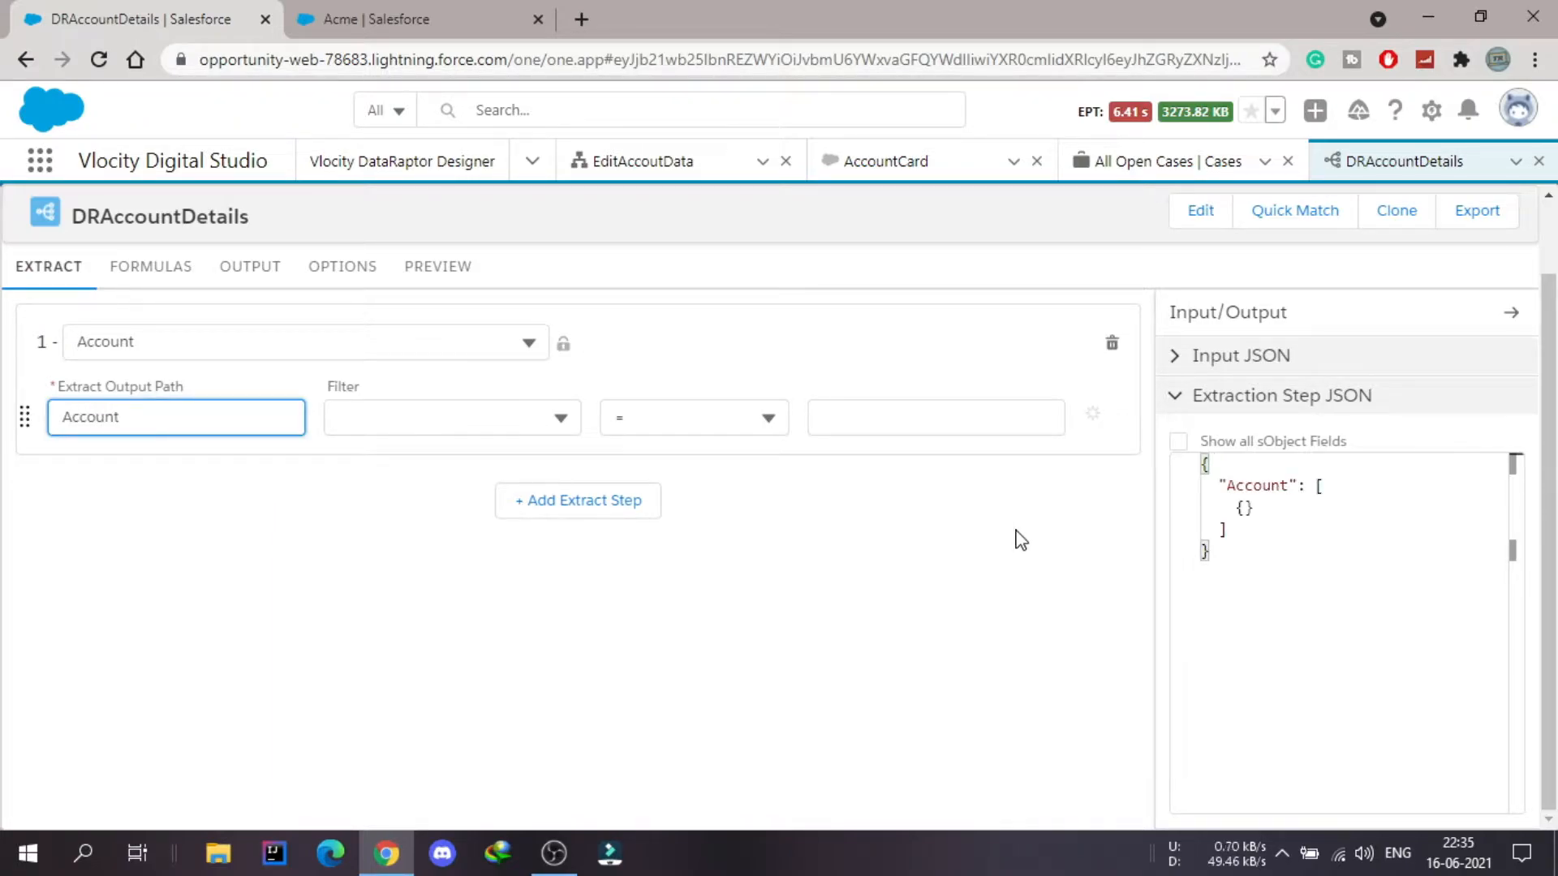
Examine the structure of the Account node in the Extraction Step JSON
click(1307, 546)
key(ctrl+a)
click(1221, 485)
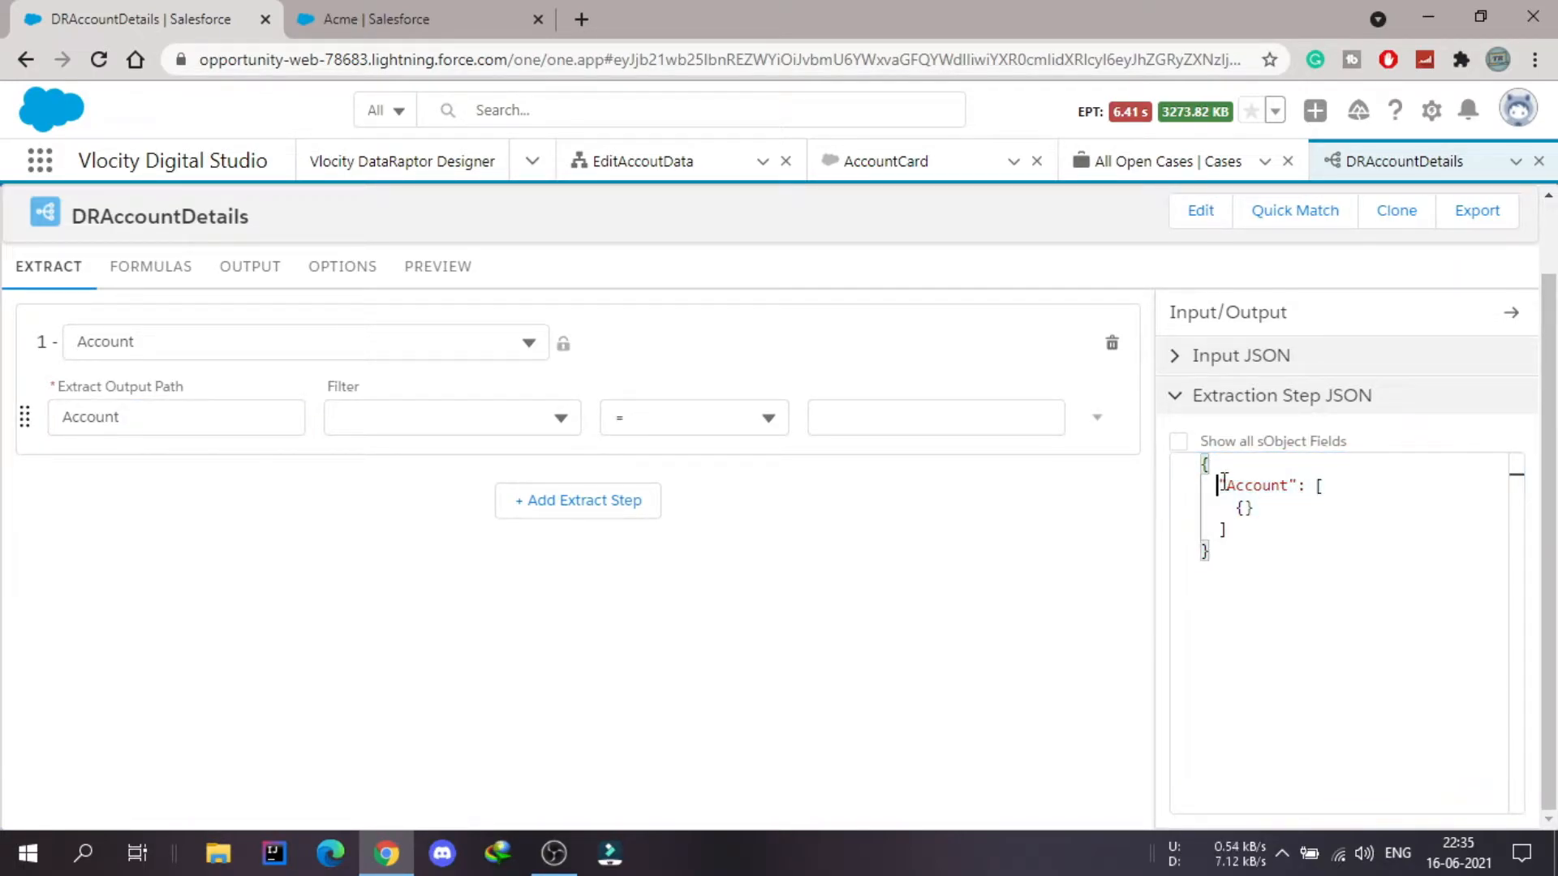
drag(1219, 485, 1339, 485)
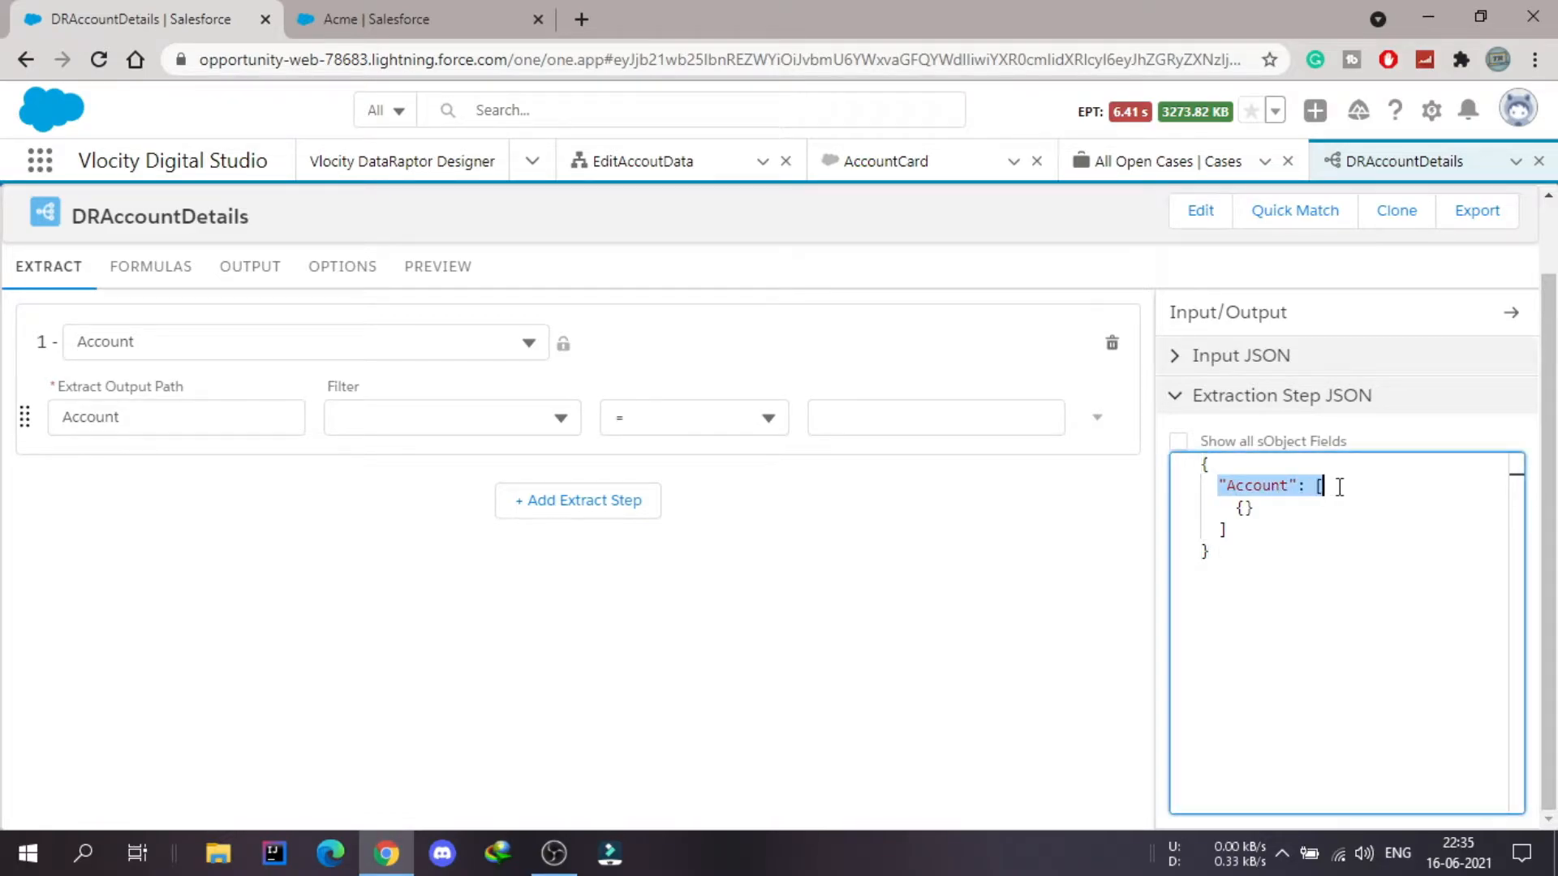
drag(1234, 508, 1254, 508)
click(1318, 484)
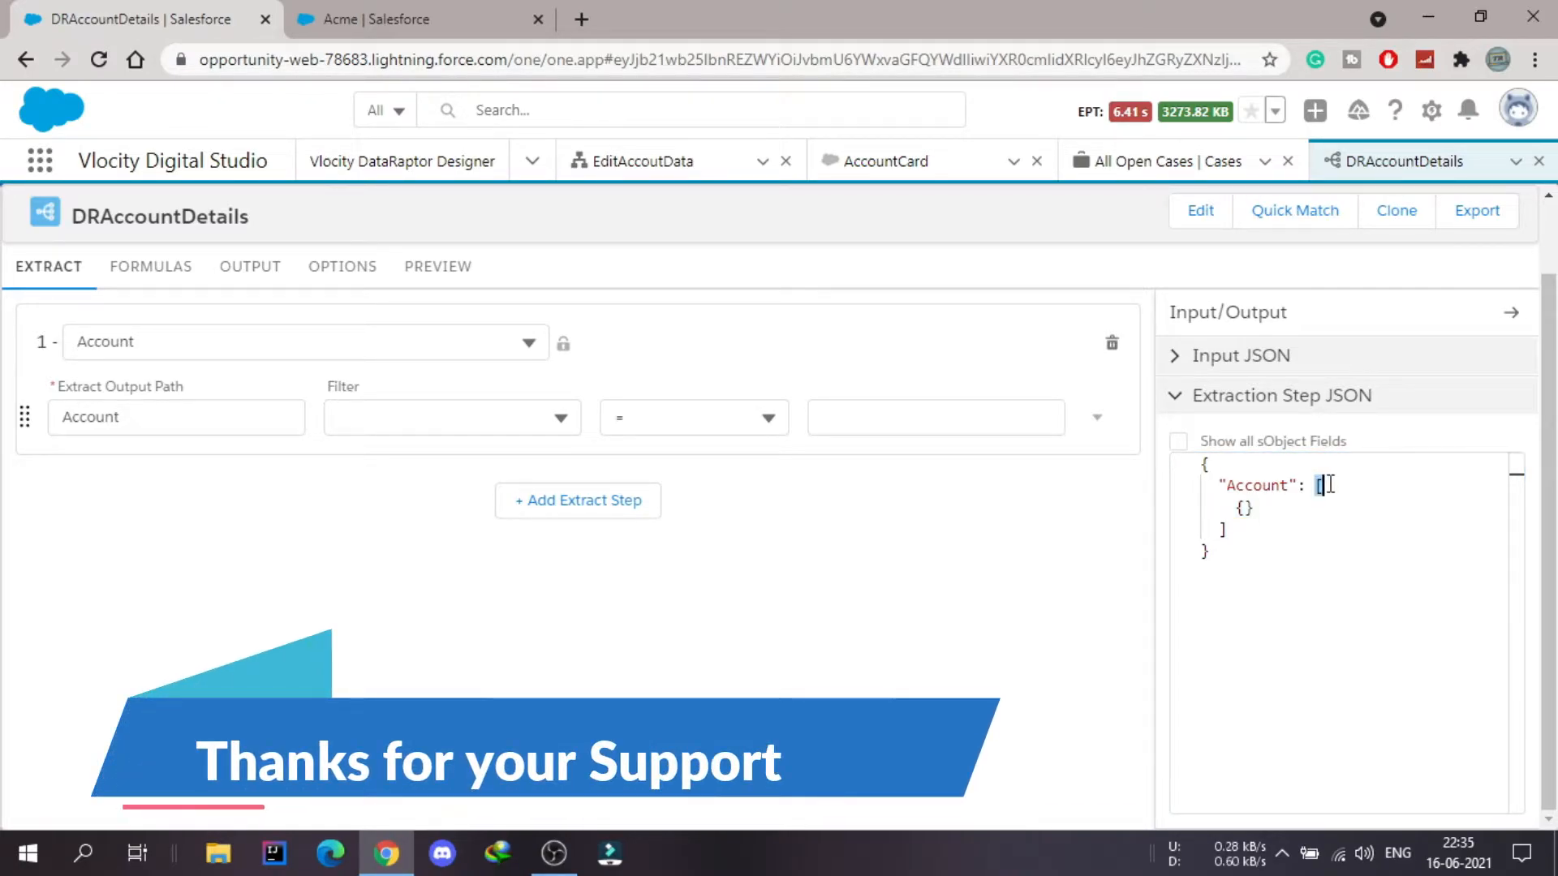
click(1256, 506)
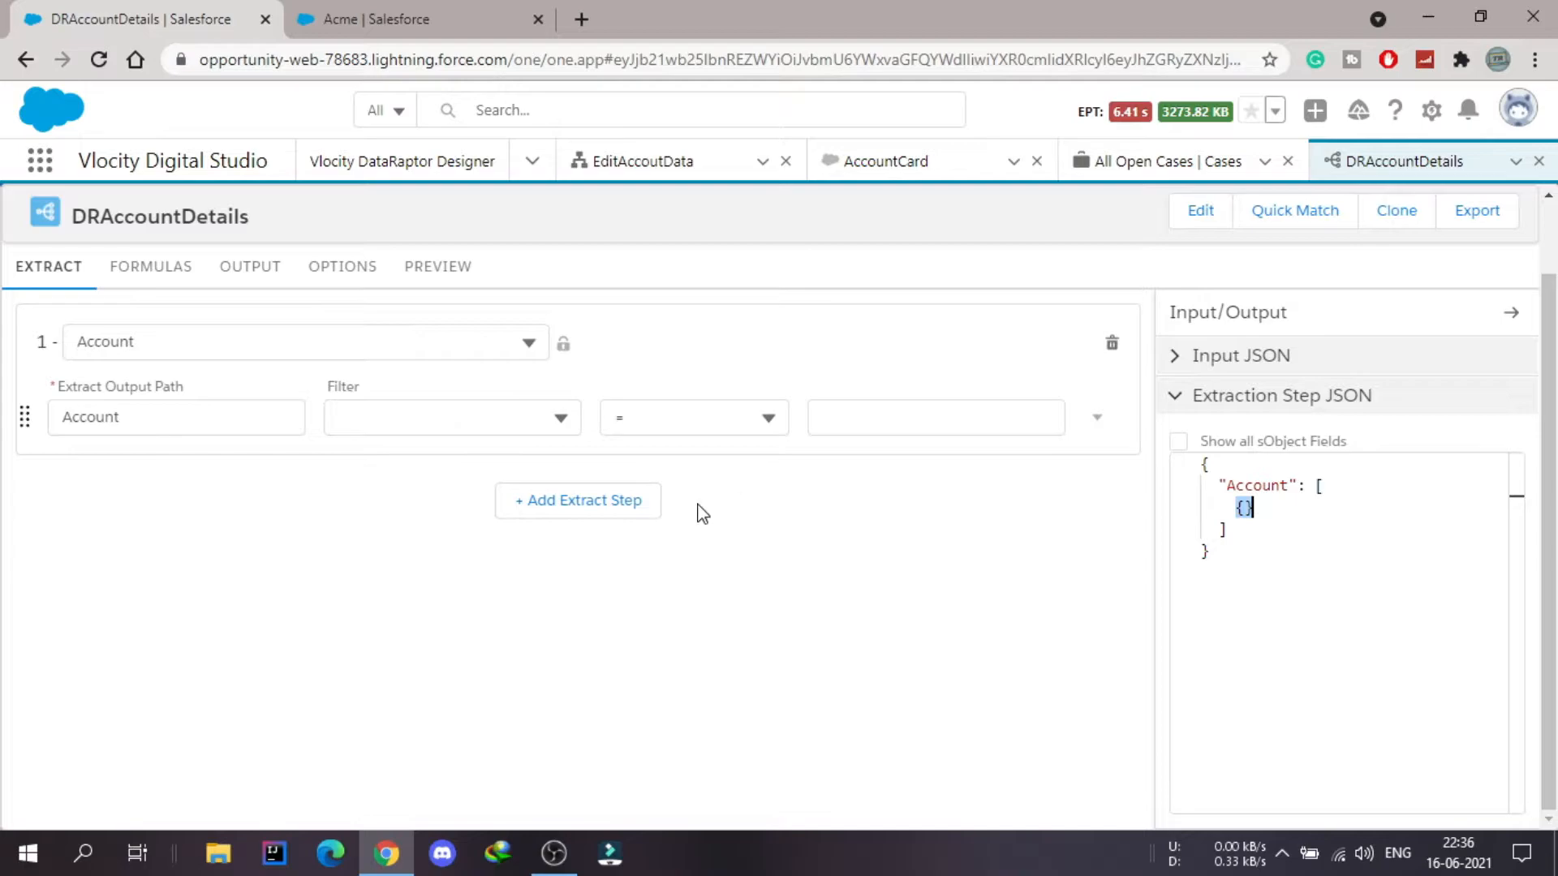
Filter the Account extract step so that Id equals AccountId
click(501, 415)
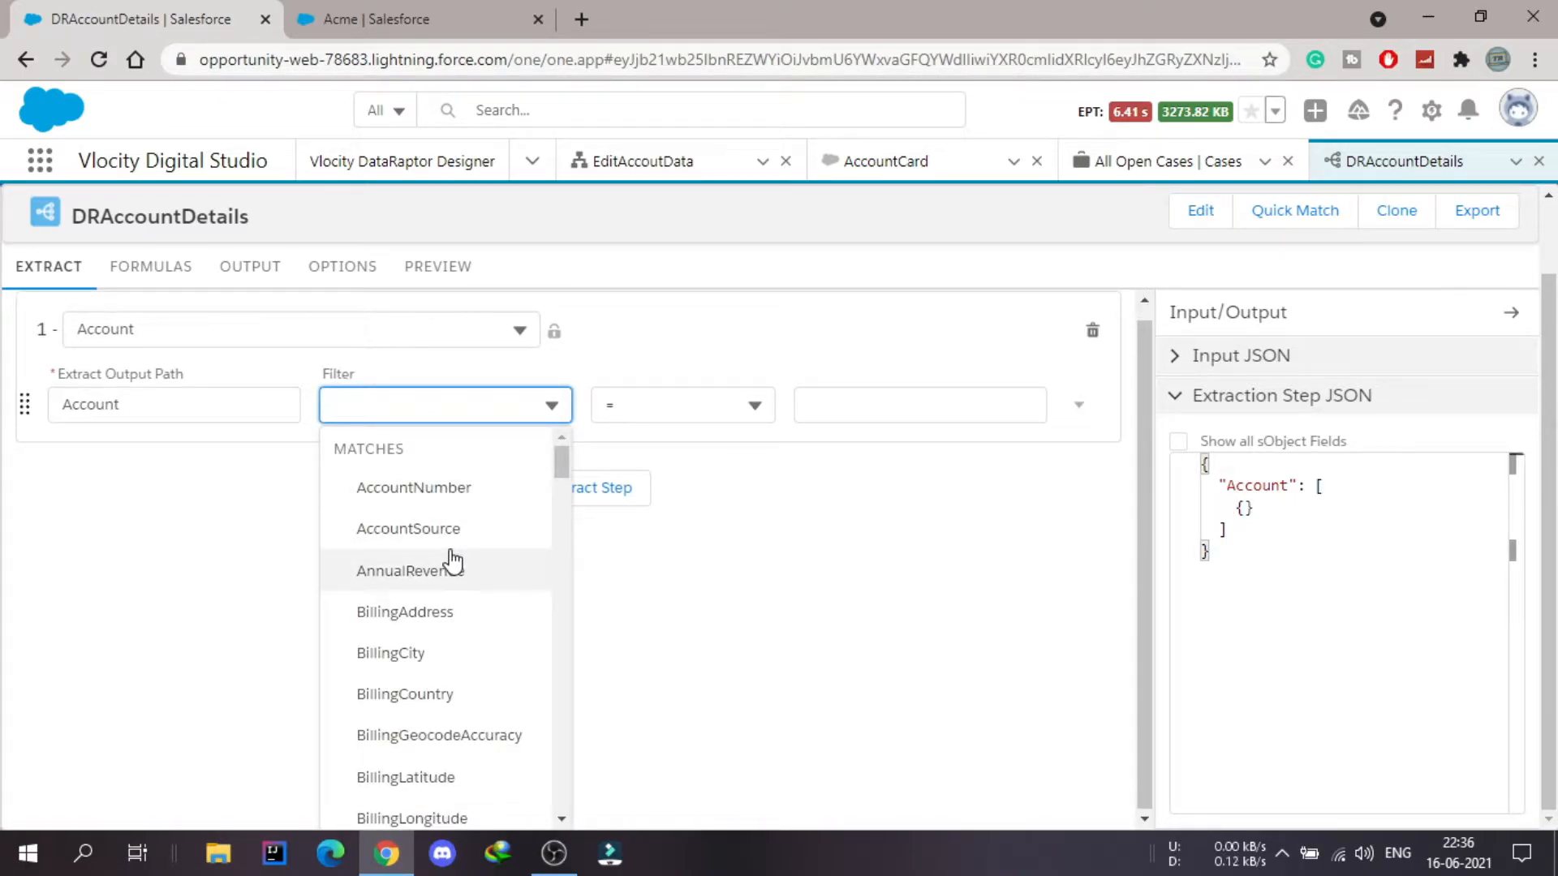
text(id)
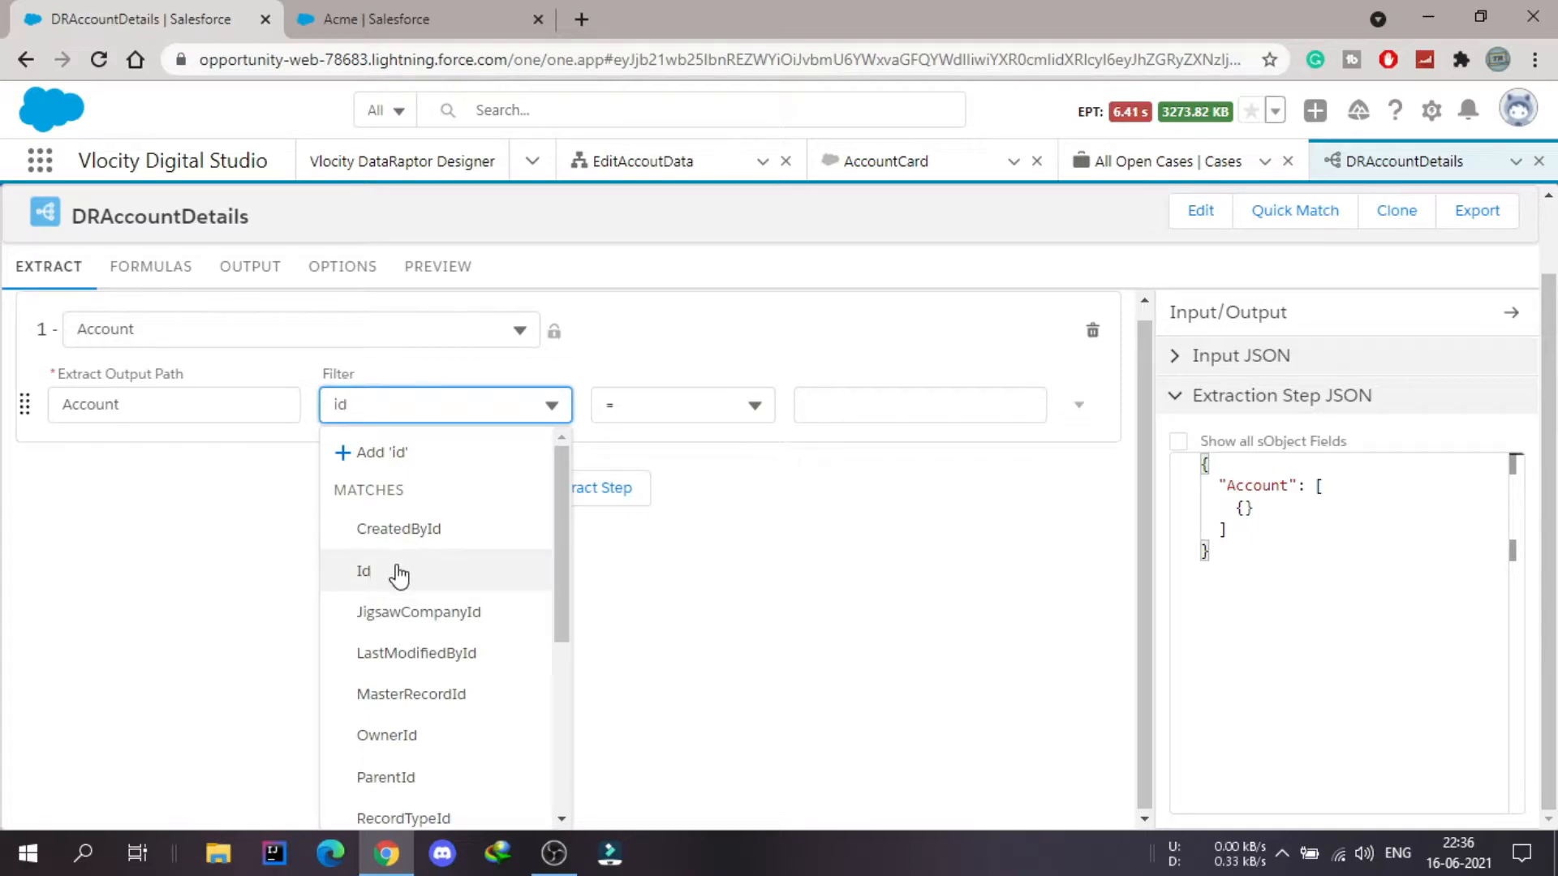
click(398, 573)
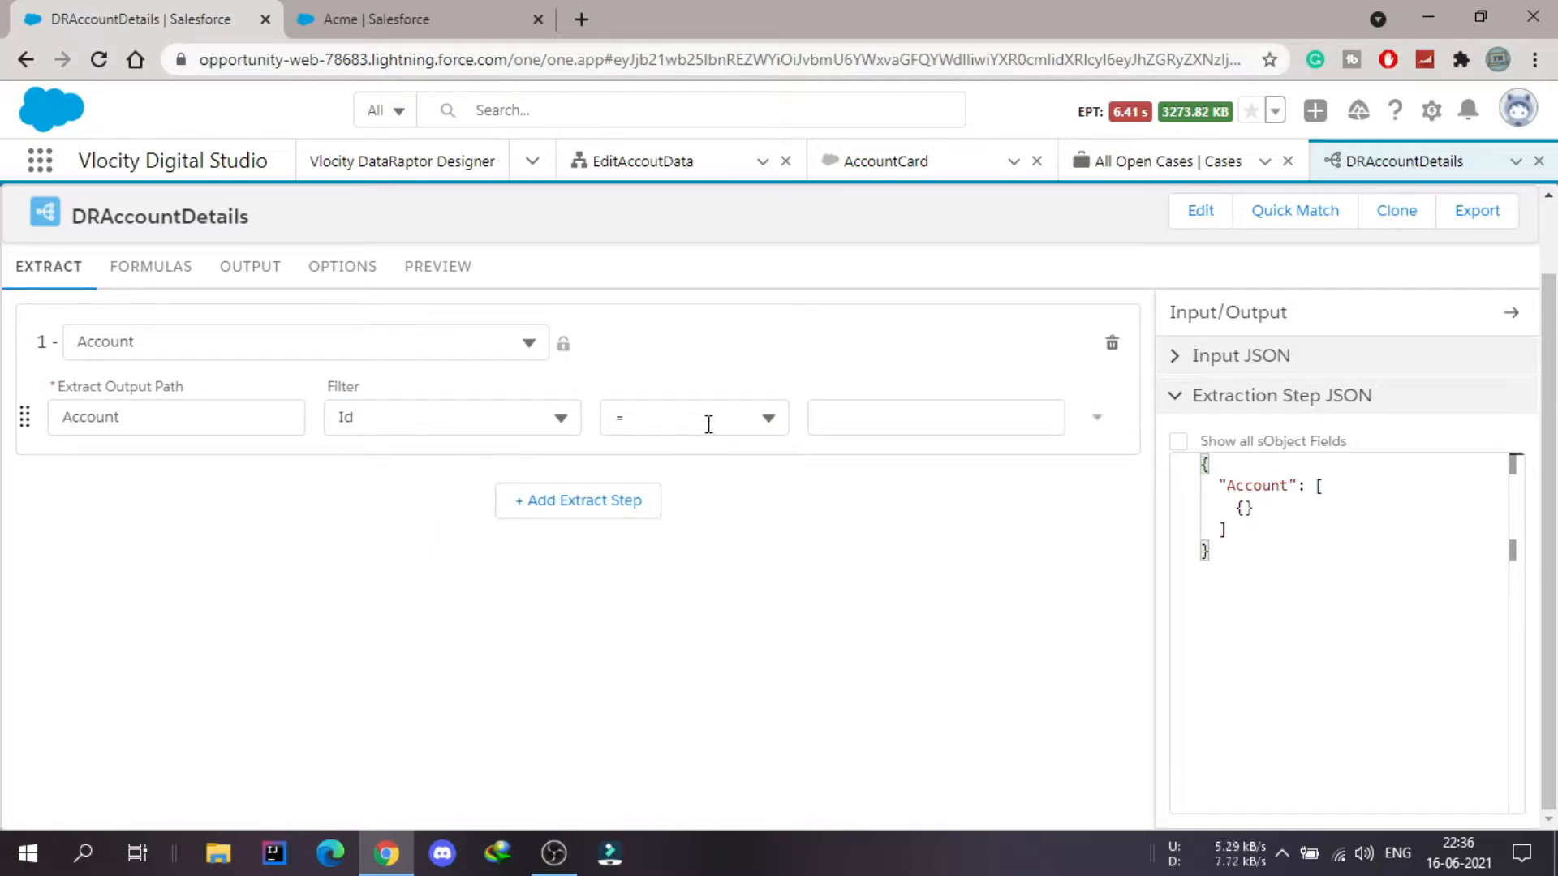
click(887, 420)
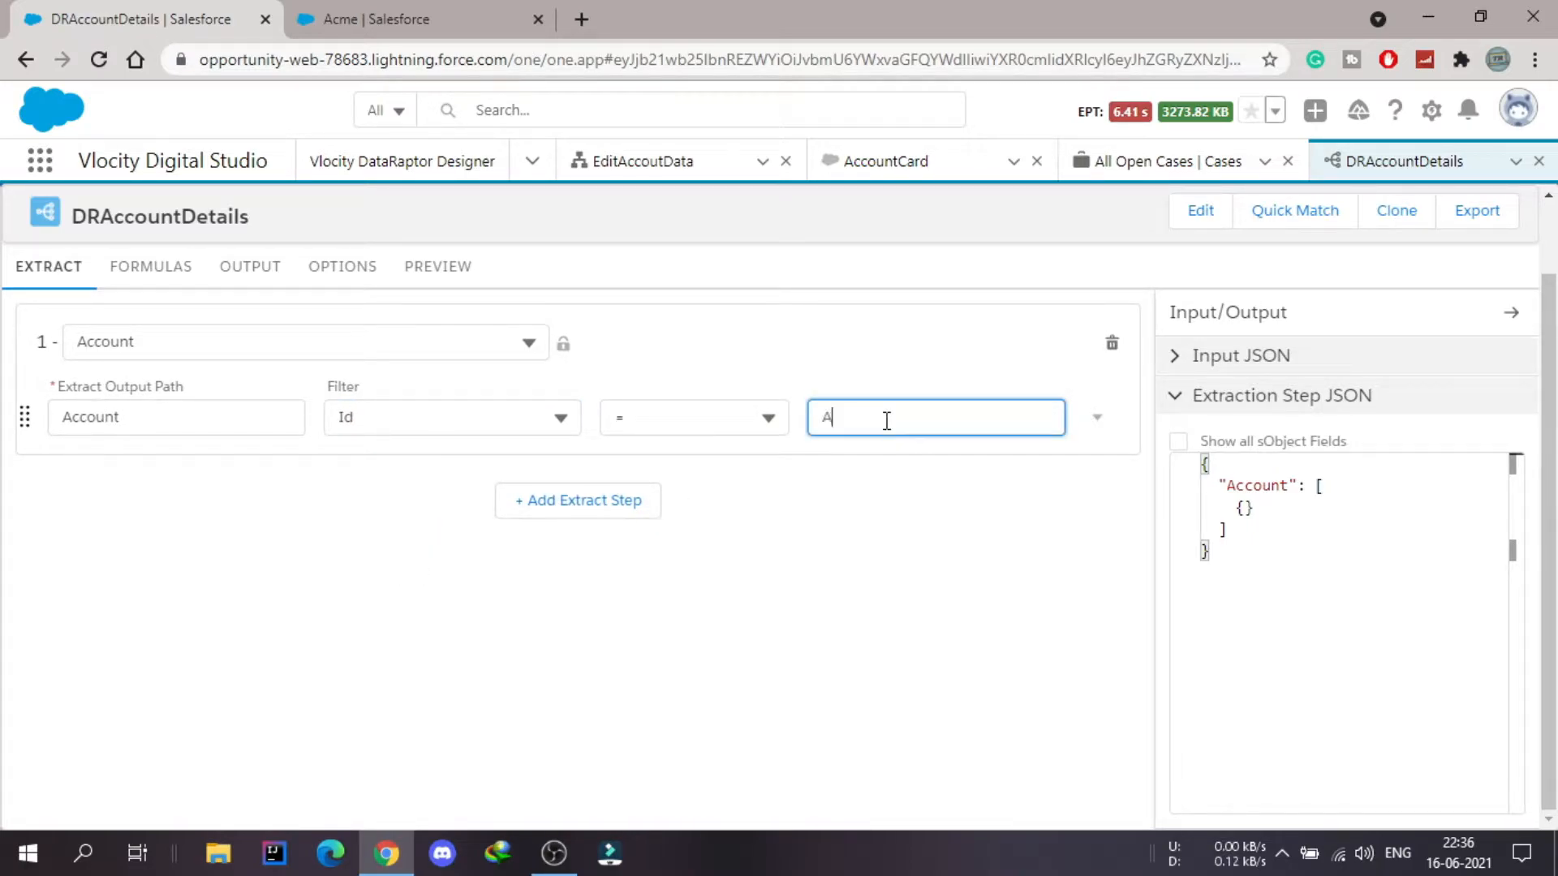
text(AccountId)
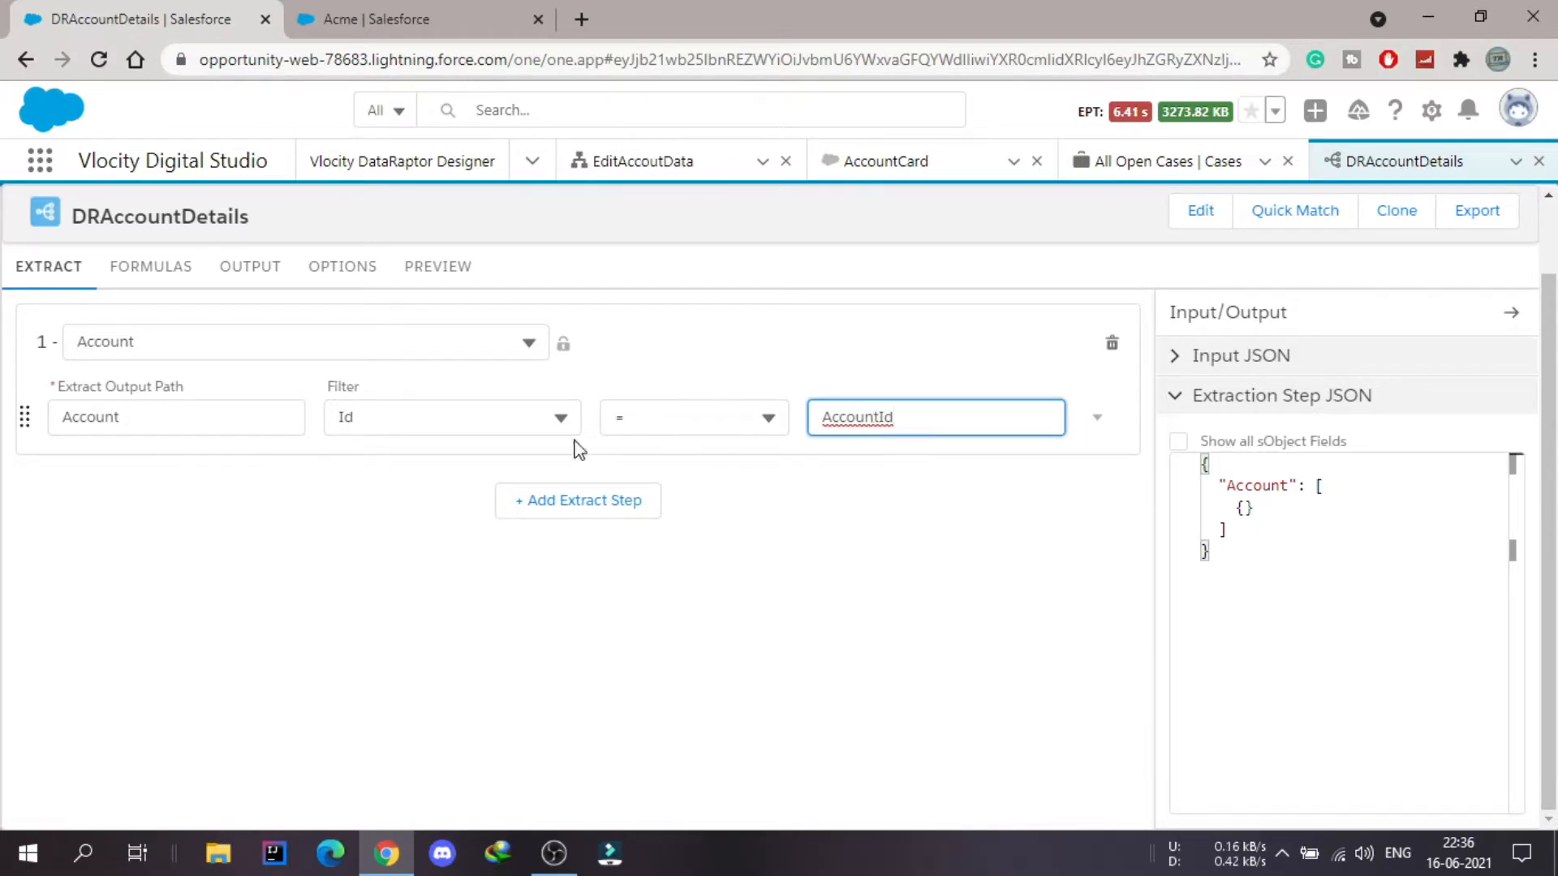
Add a blank formula to DRAccountDetails and open the bundle's output mapping
click(150, 298)
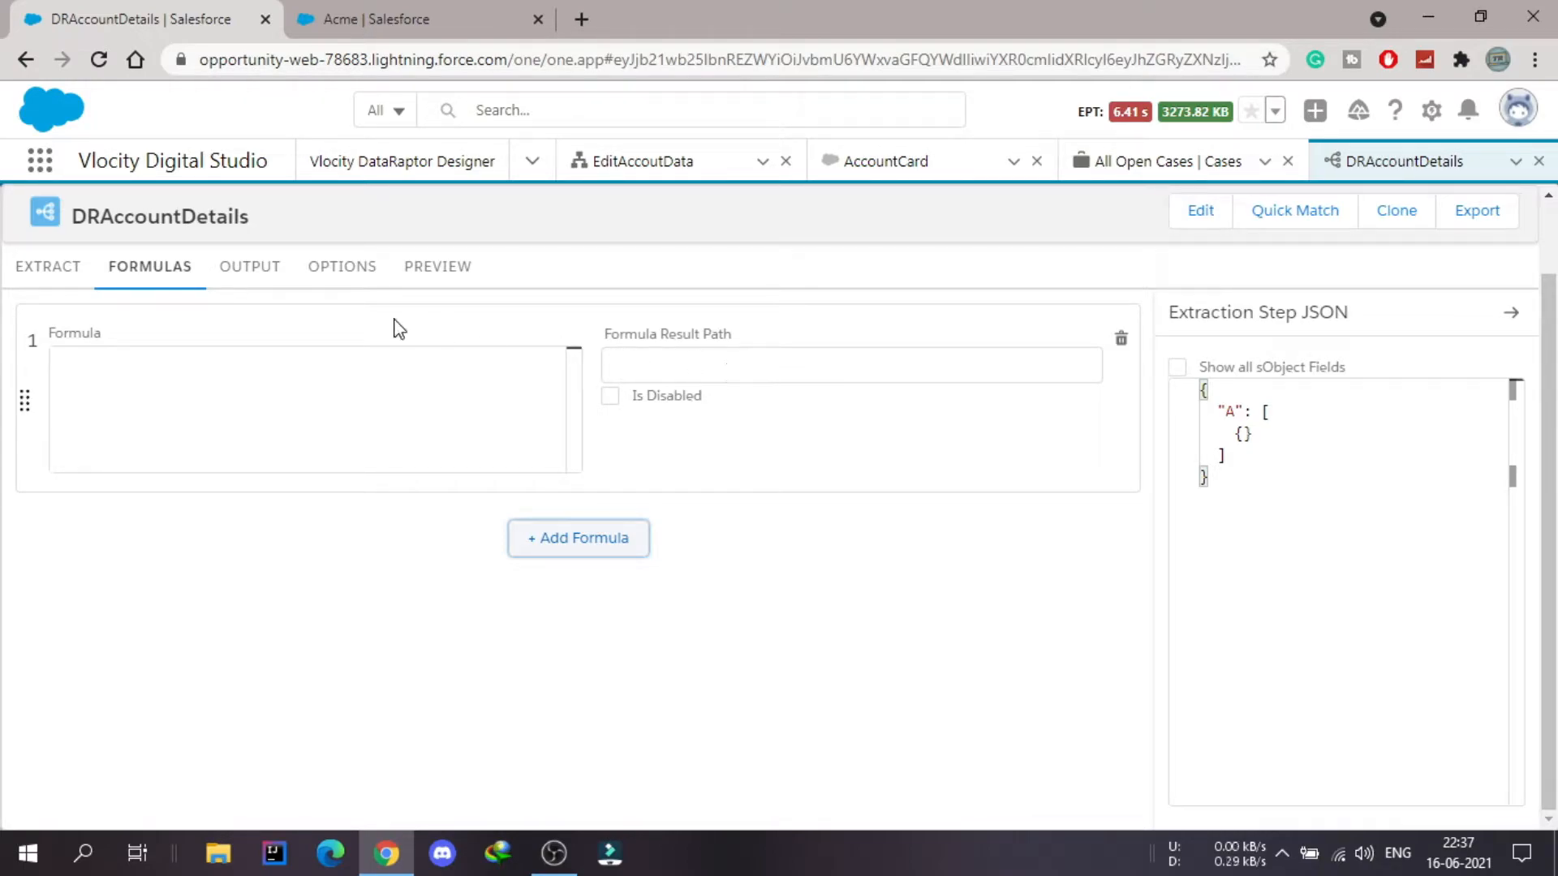
click(251, 268)
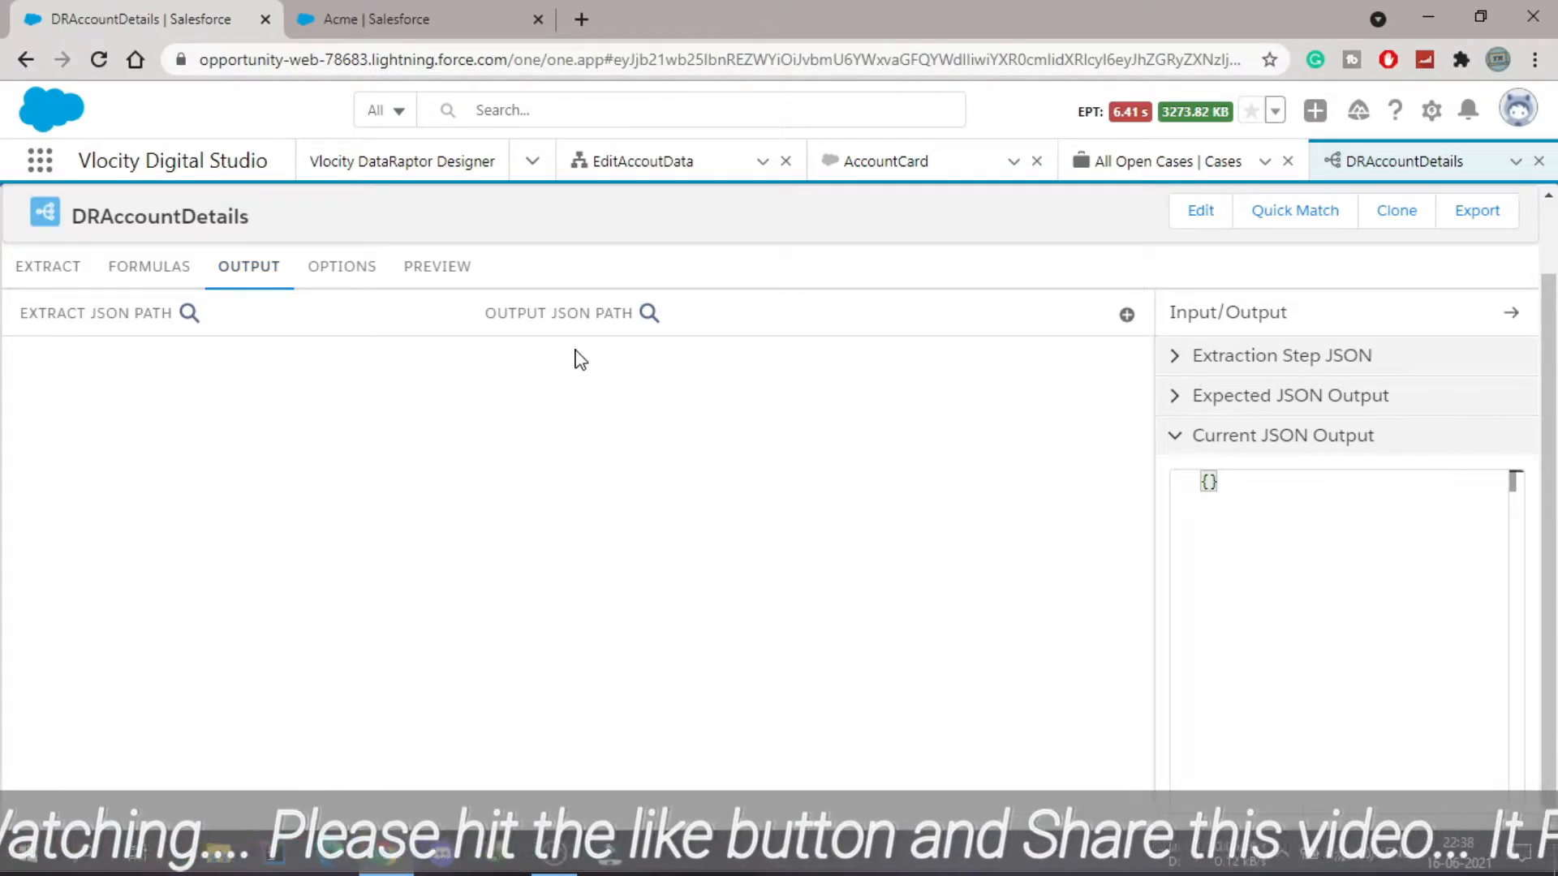
Return to the AccountCard FlexCard and fetch its test data using the recordId test parameter and the Account result path
click(913, 170)
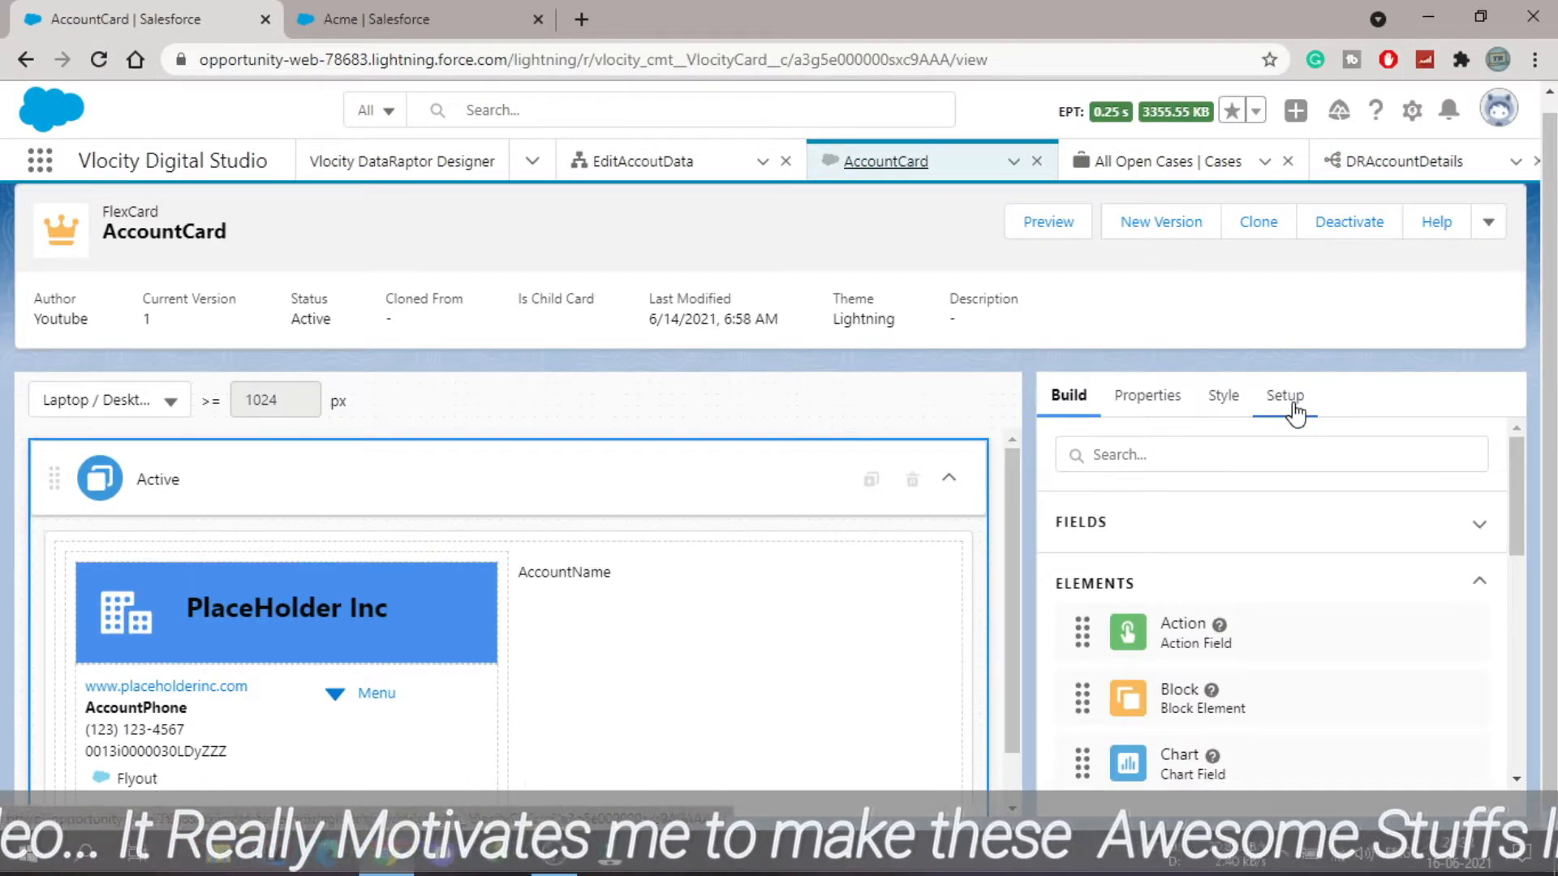
click(1294, 410)
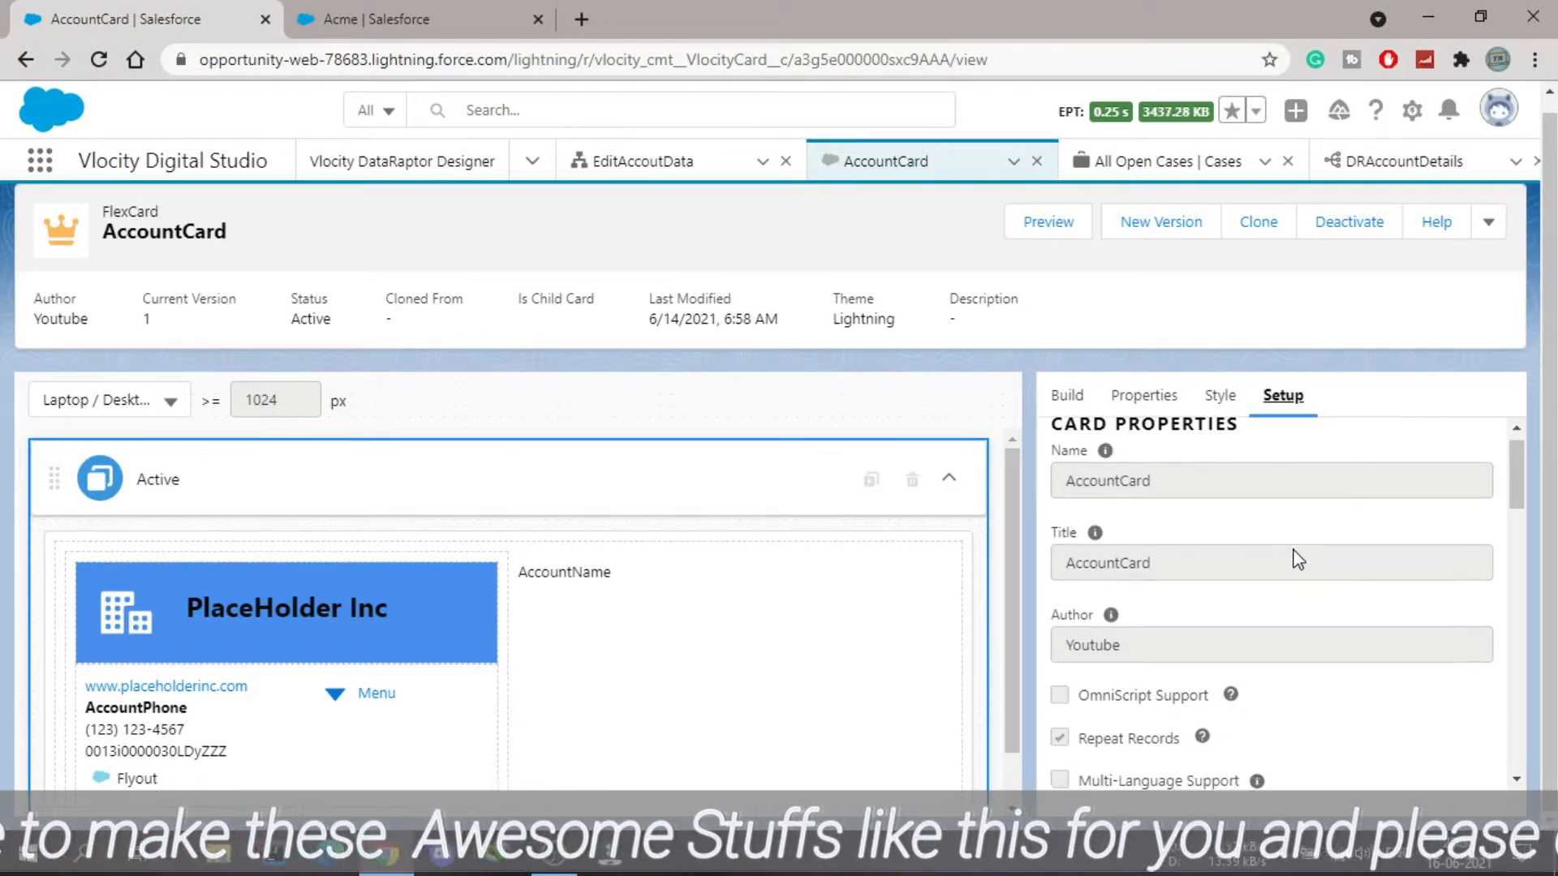
scroll(1299, 560, down, 10)
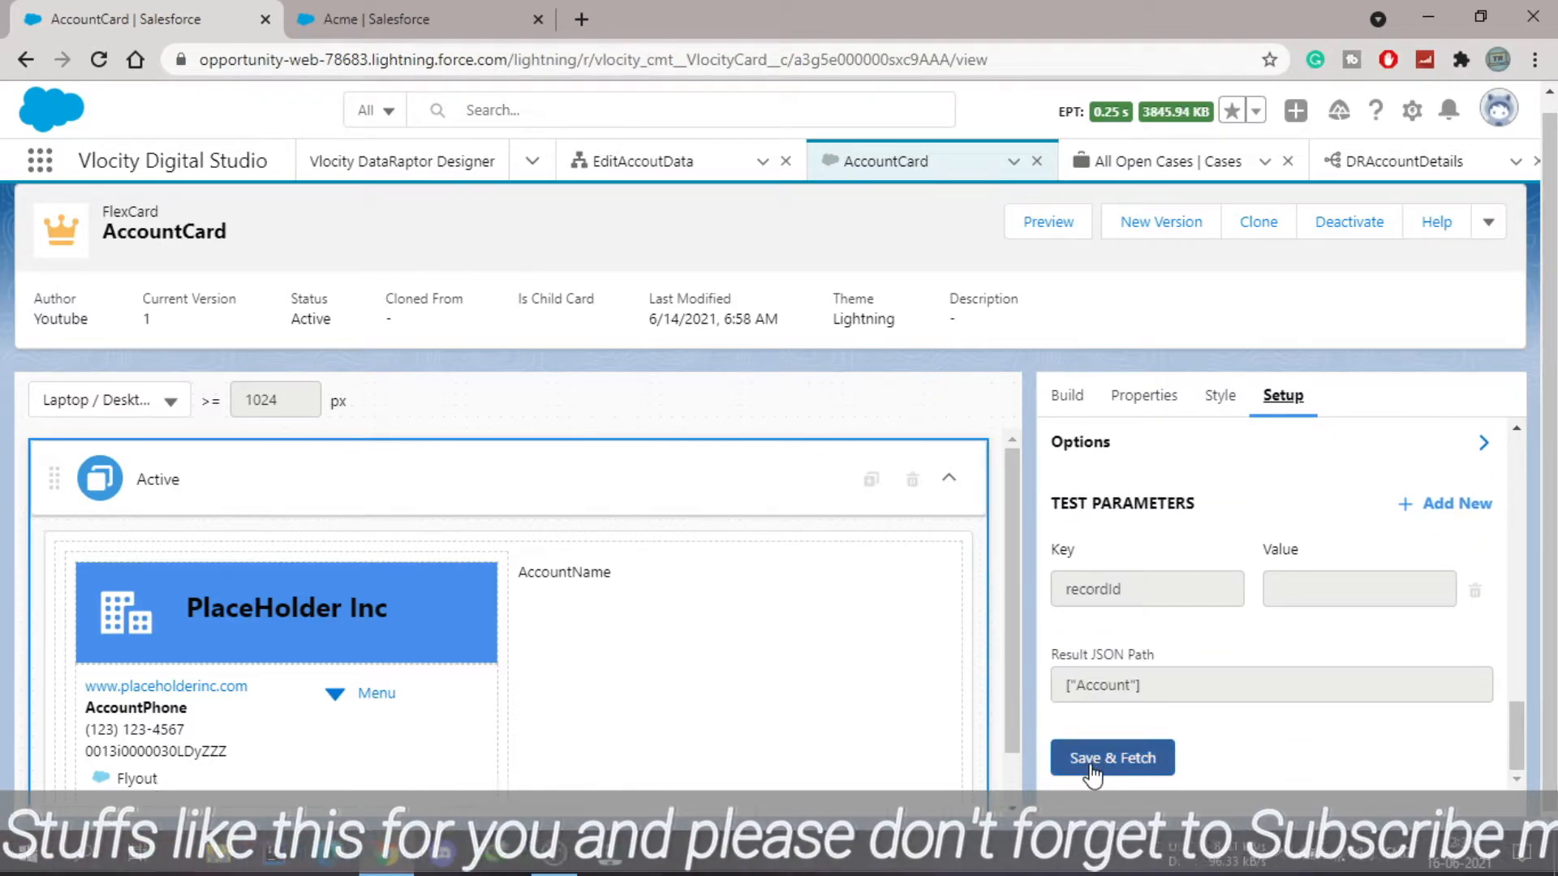
click(1091, 763)
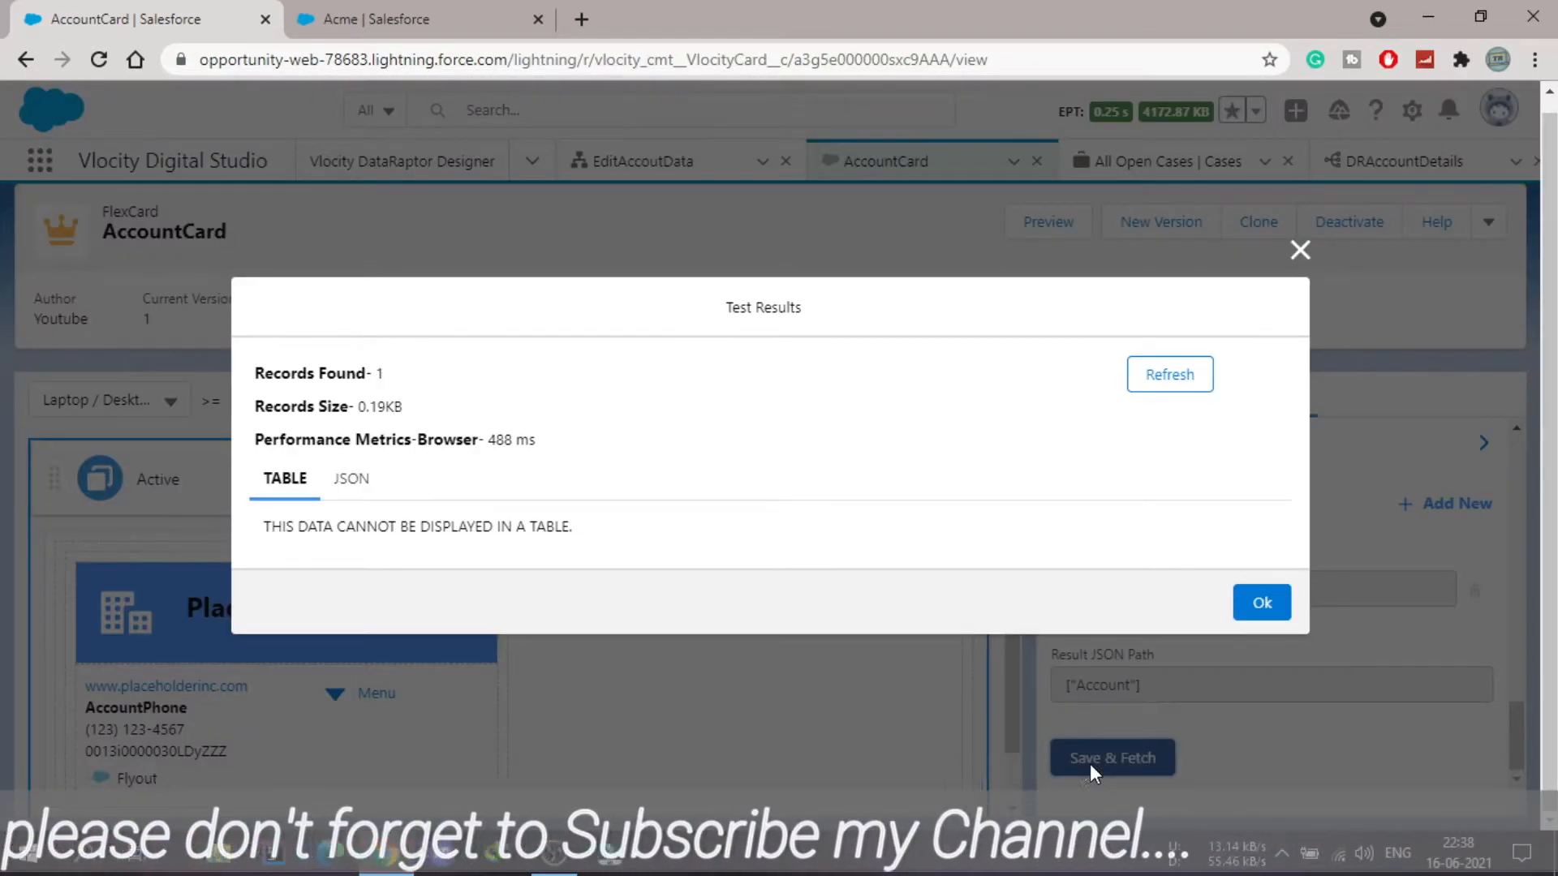
Refresh the AccountCard test results, copy the complete JSON object from them, and close the results
click(1171, 376)
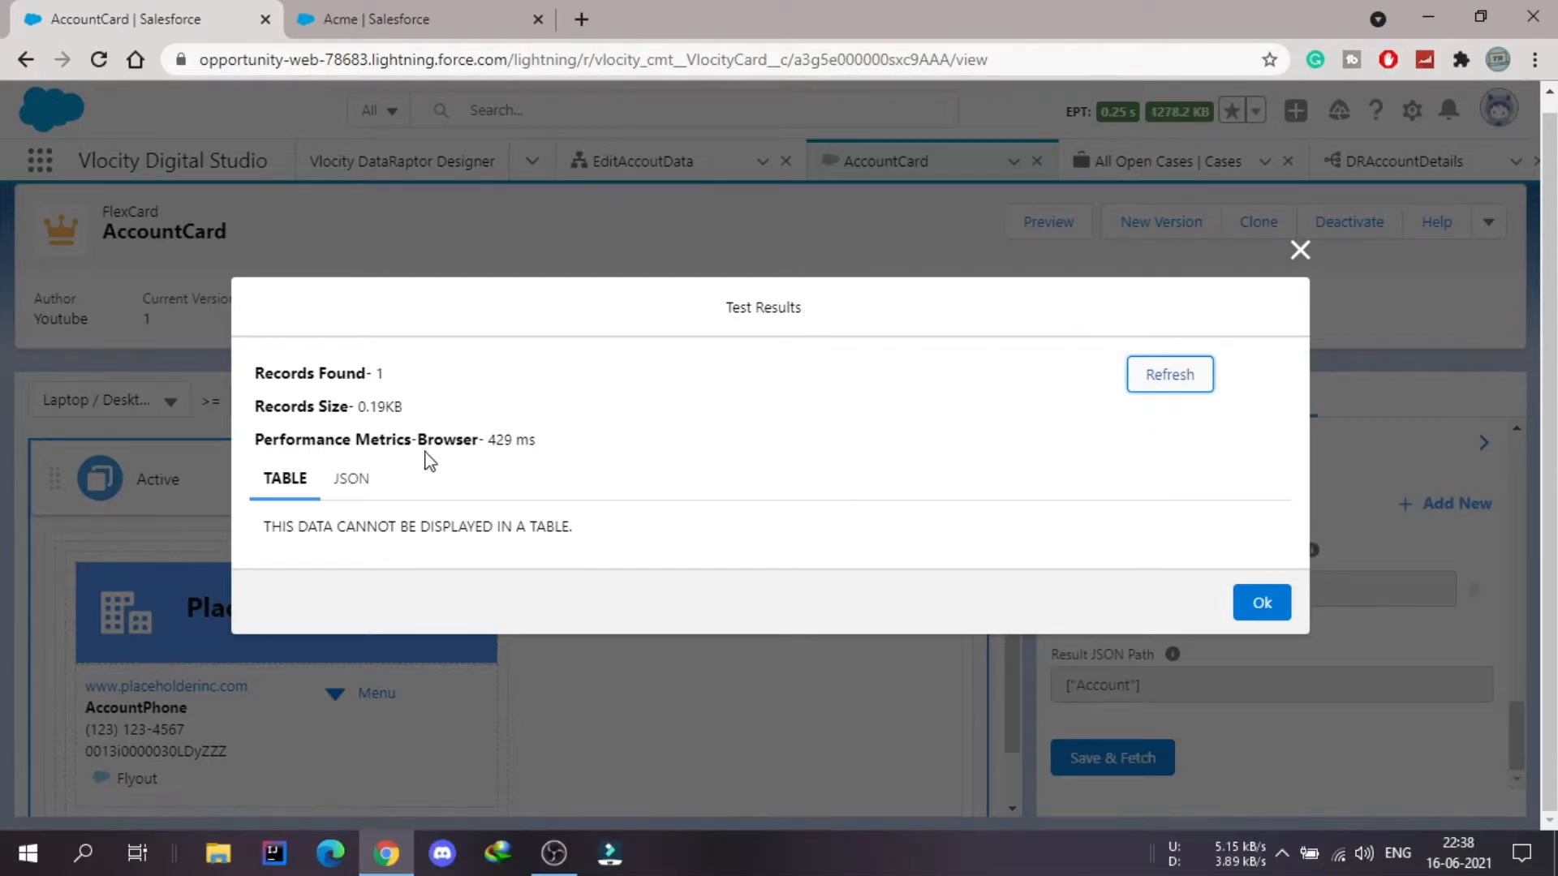
click(352, 479)
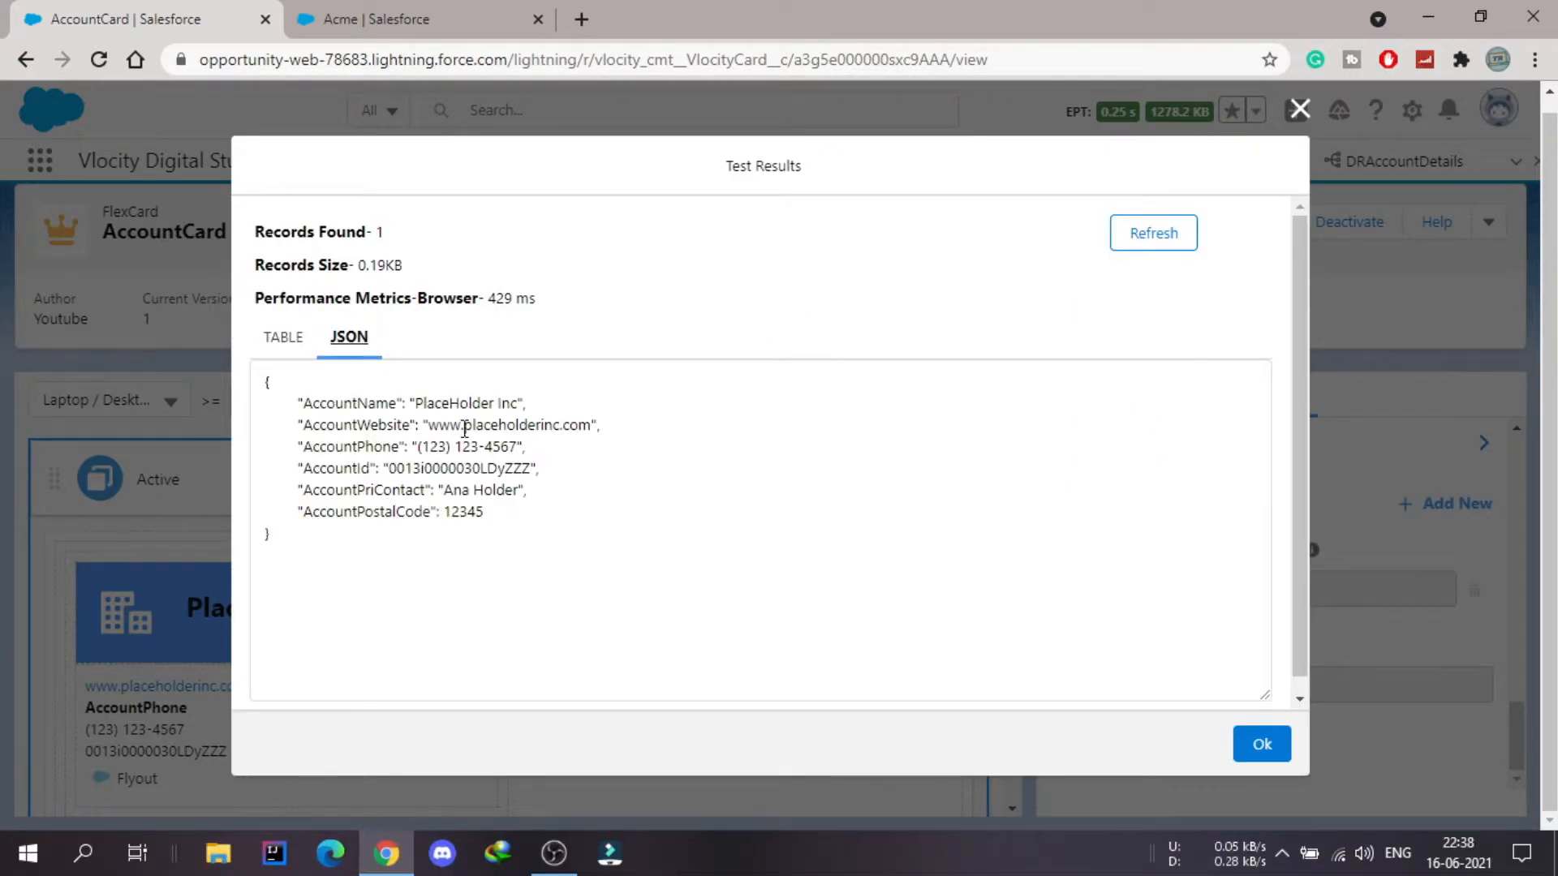
drag(299, 404, 612, 509)
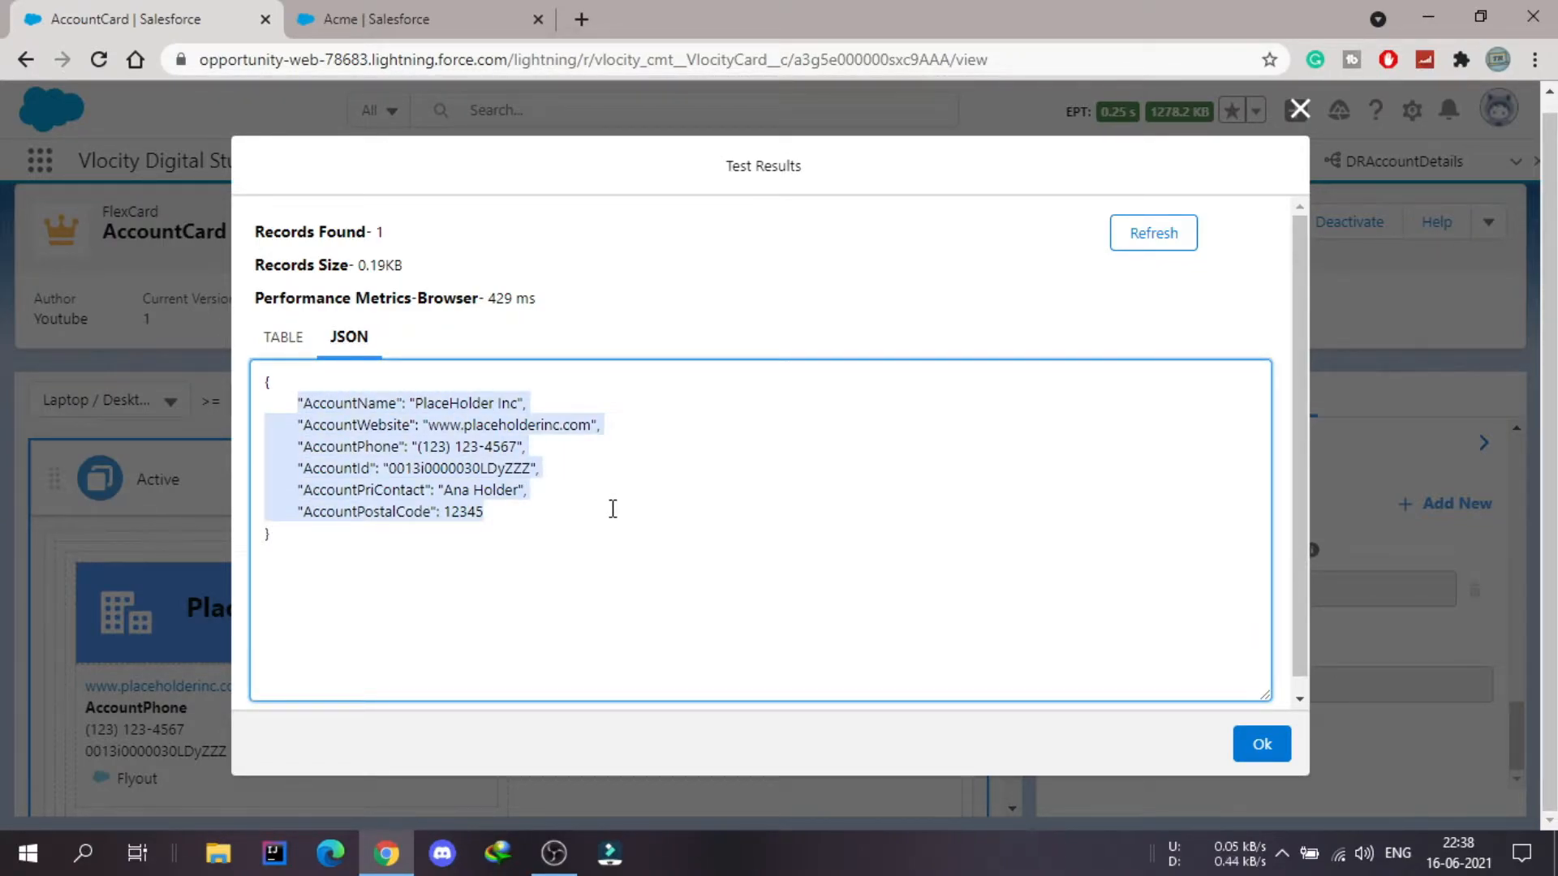
click(267, 383)
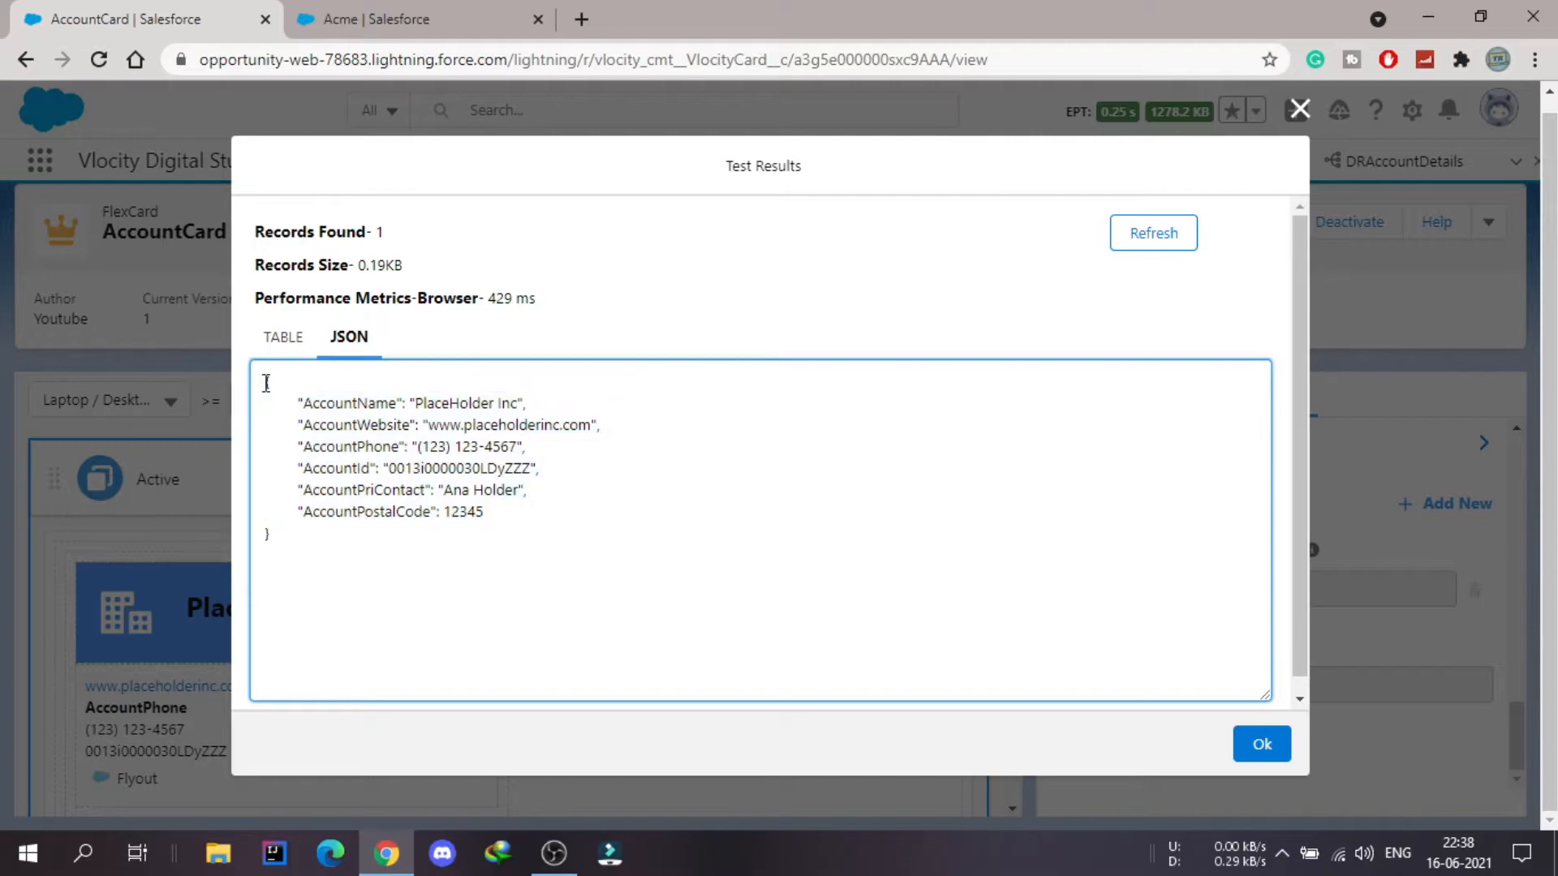
drag(270, 385, 480, 558)
key(ctrl+c)
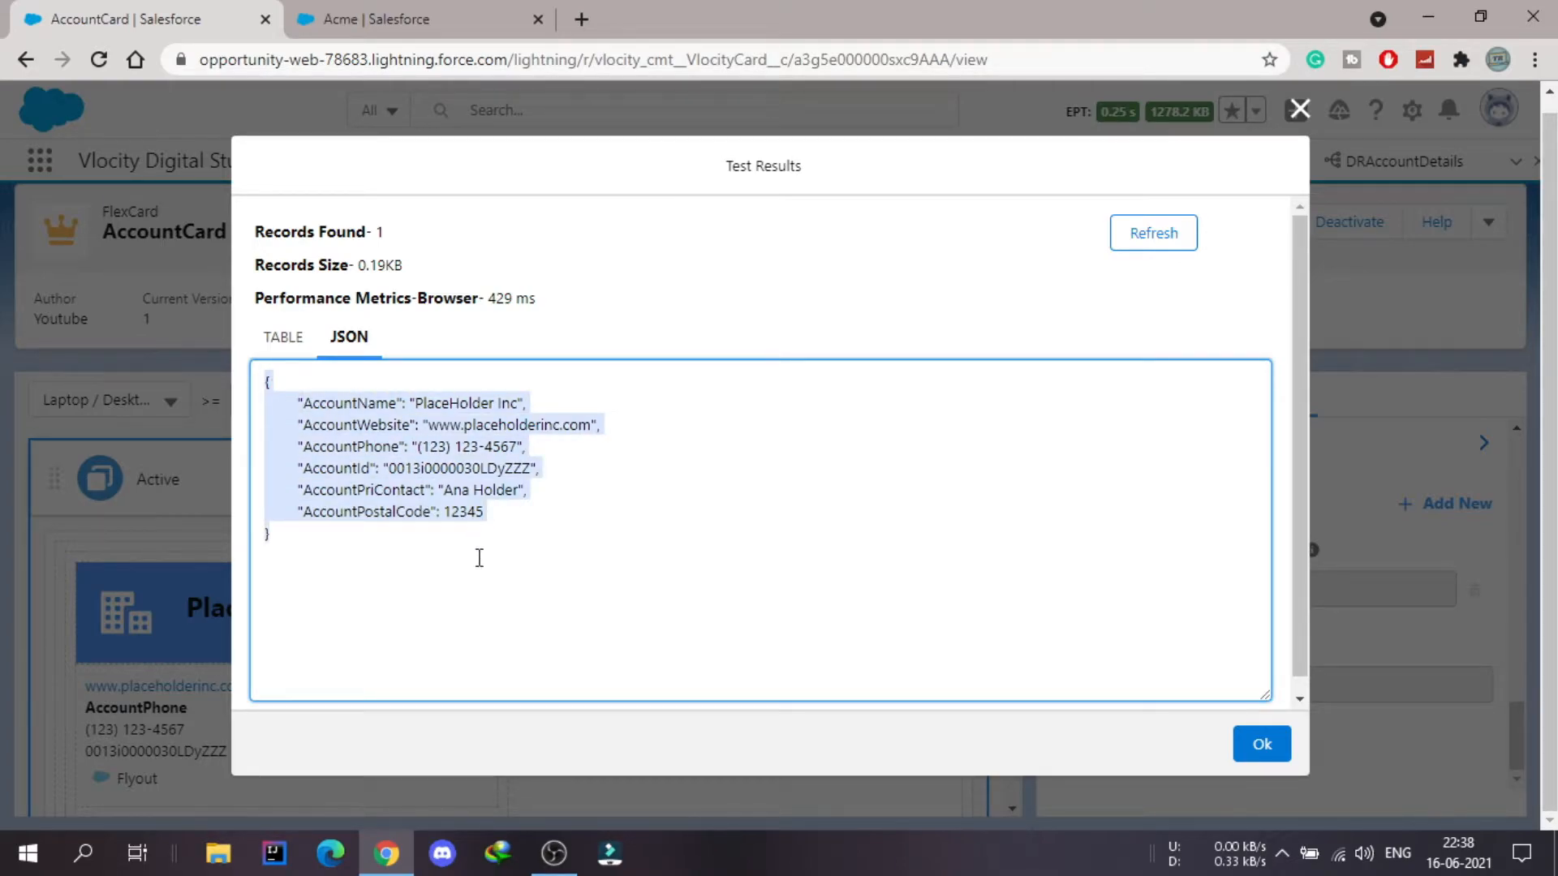
click(1261, 742)
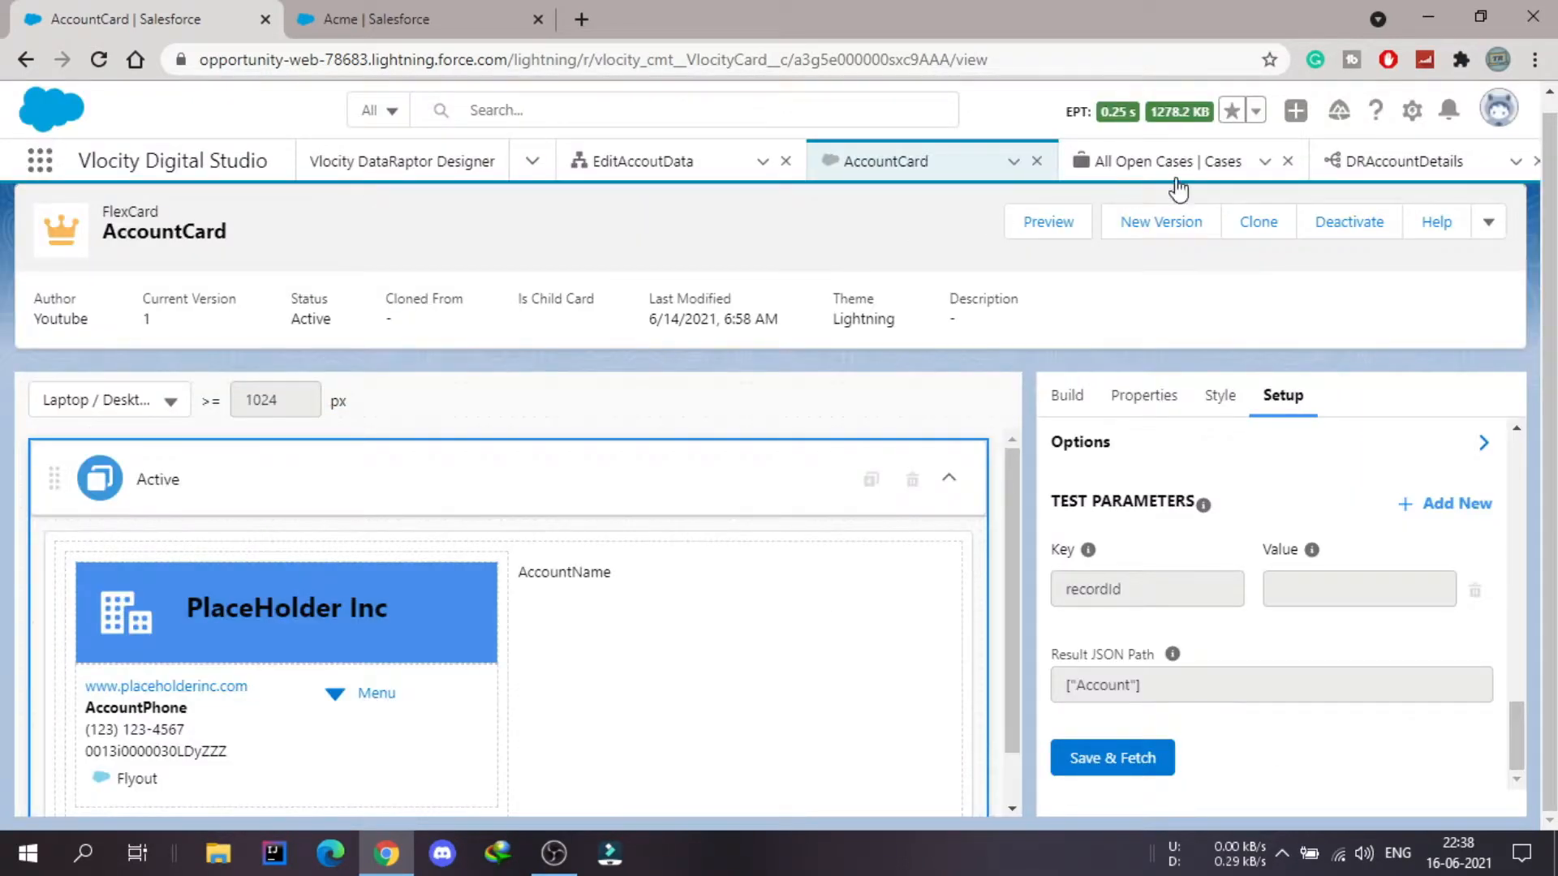
Paste the copied account JSON into the Expected JSON Output of the DRAccountDetails bundle
click(1365, 167)
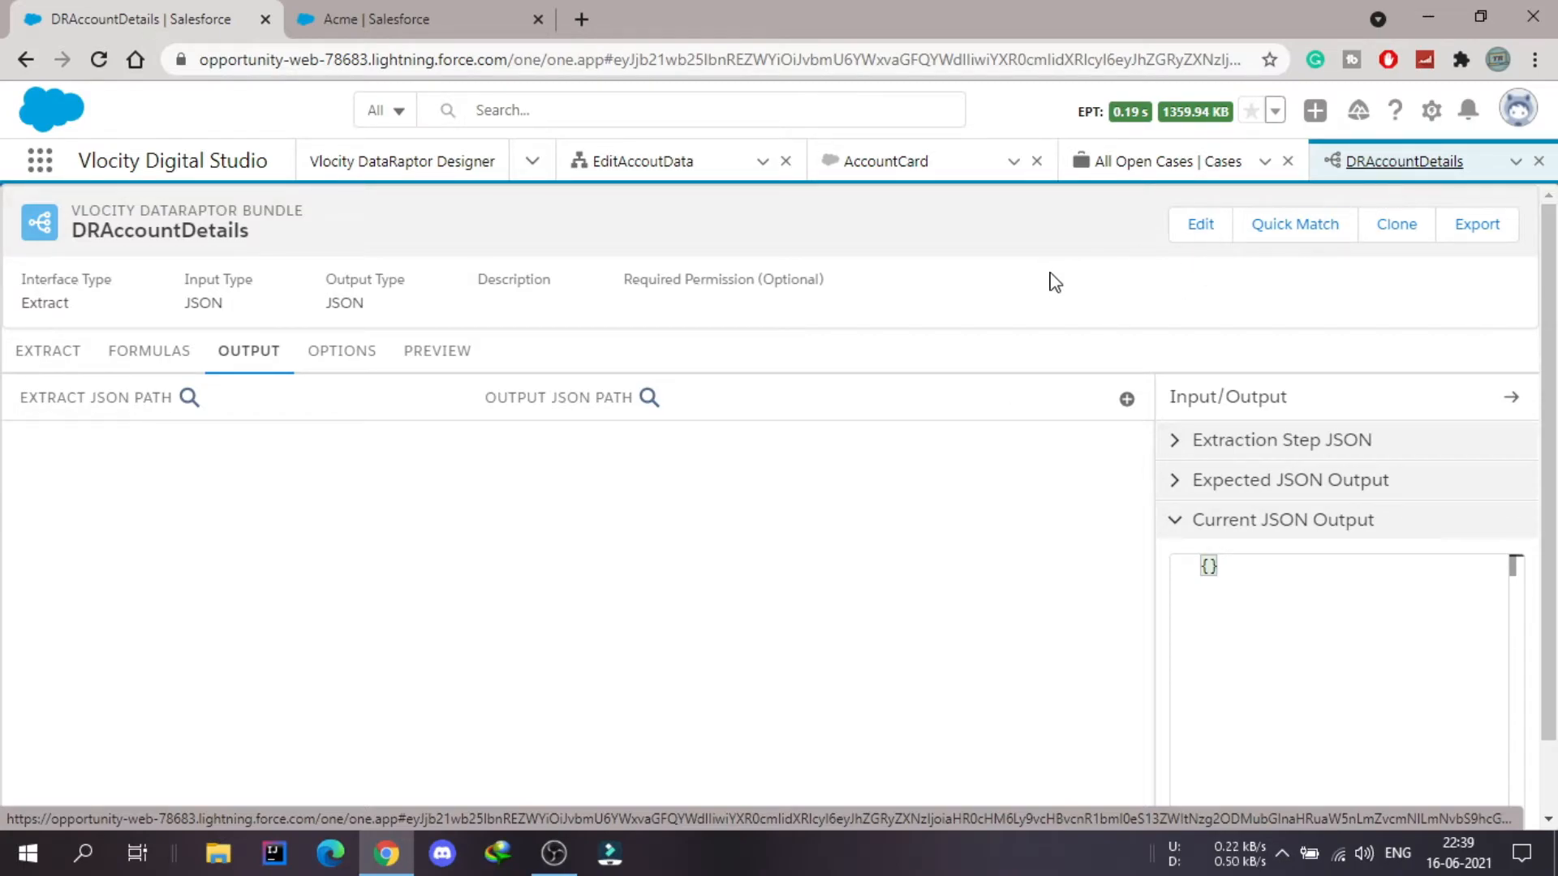
click(1177, 482)
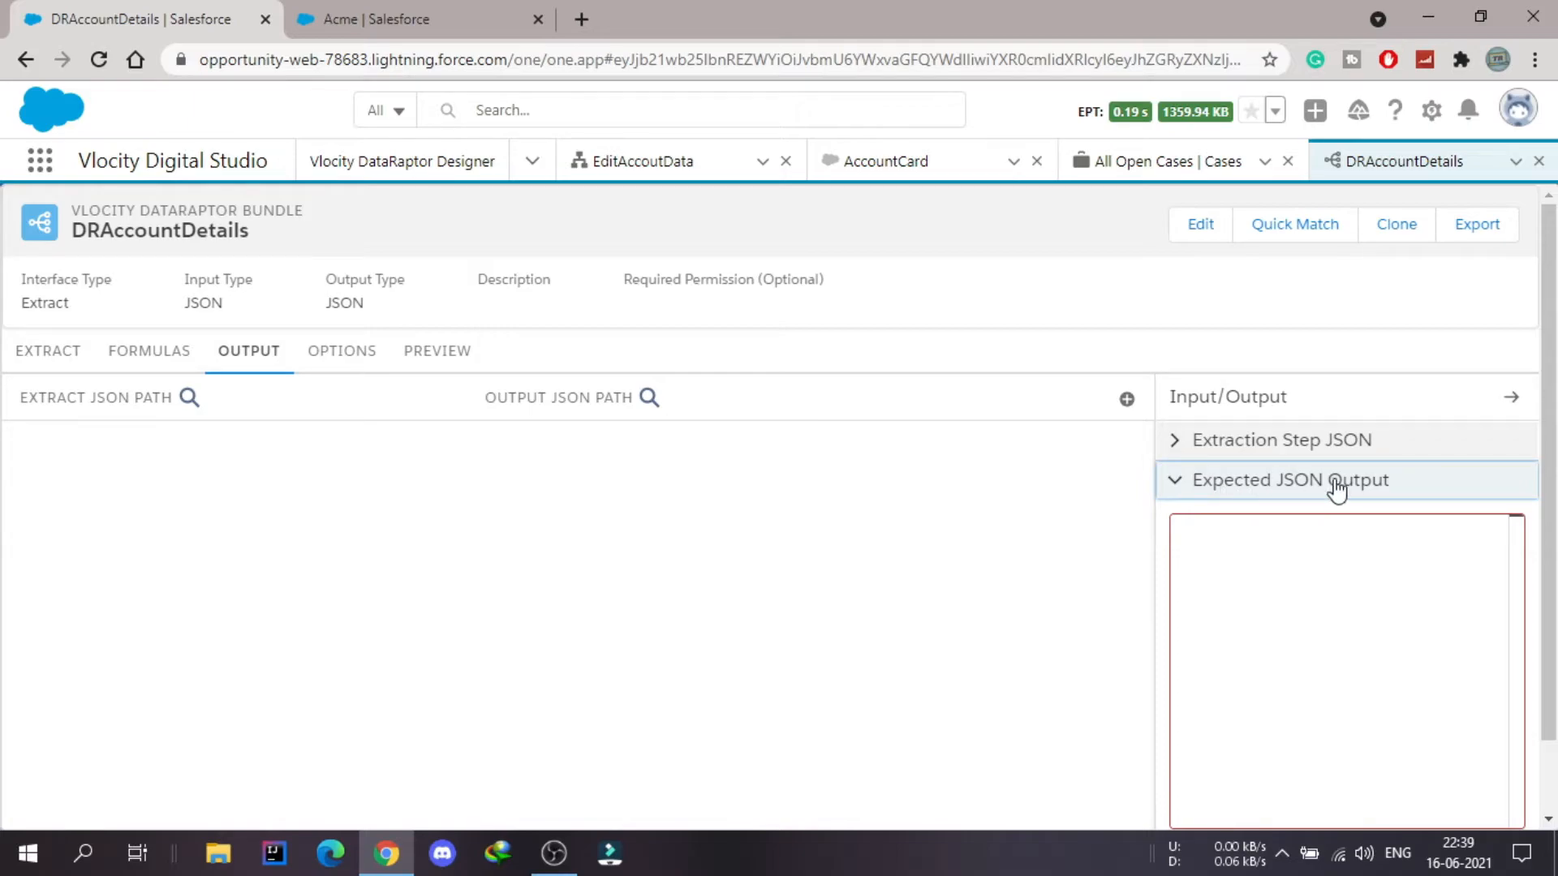
click(1273, 541)
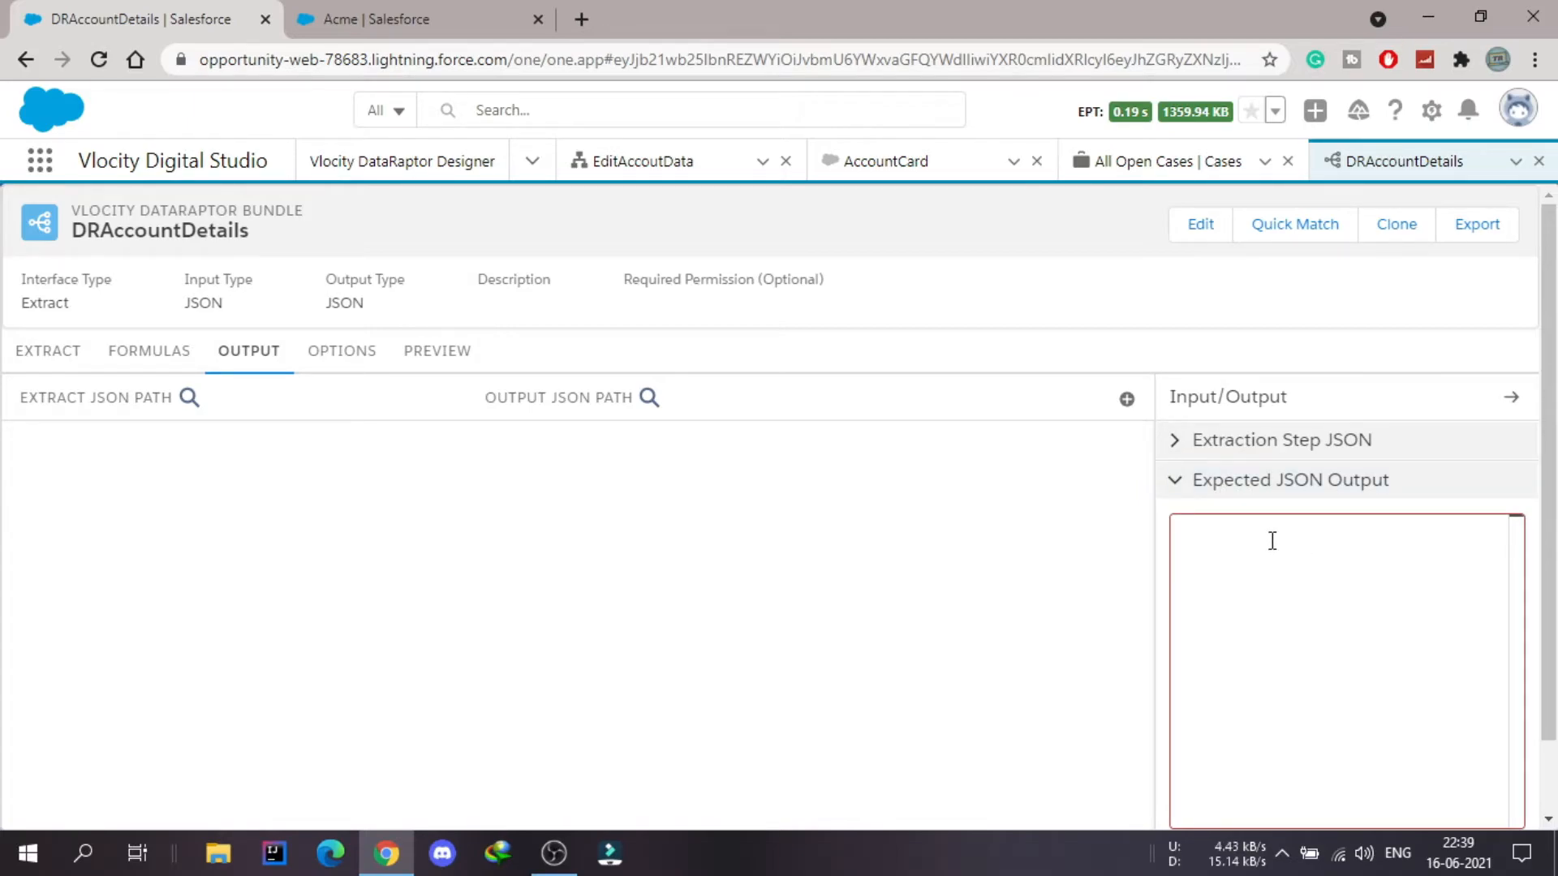
key(ctrl+v)
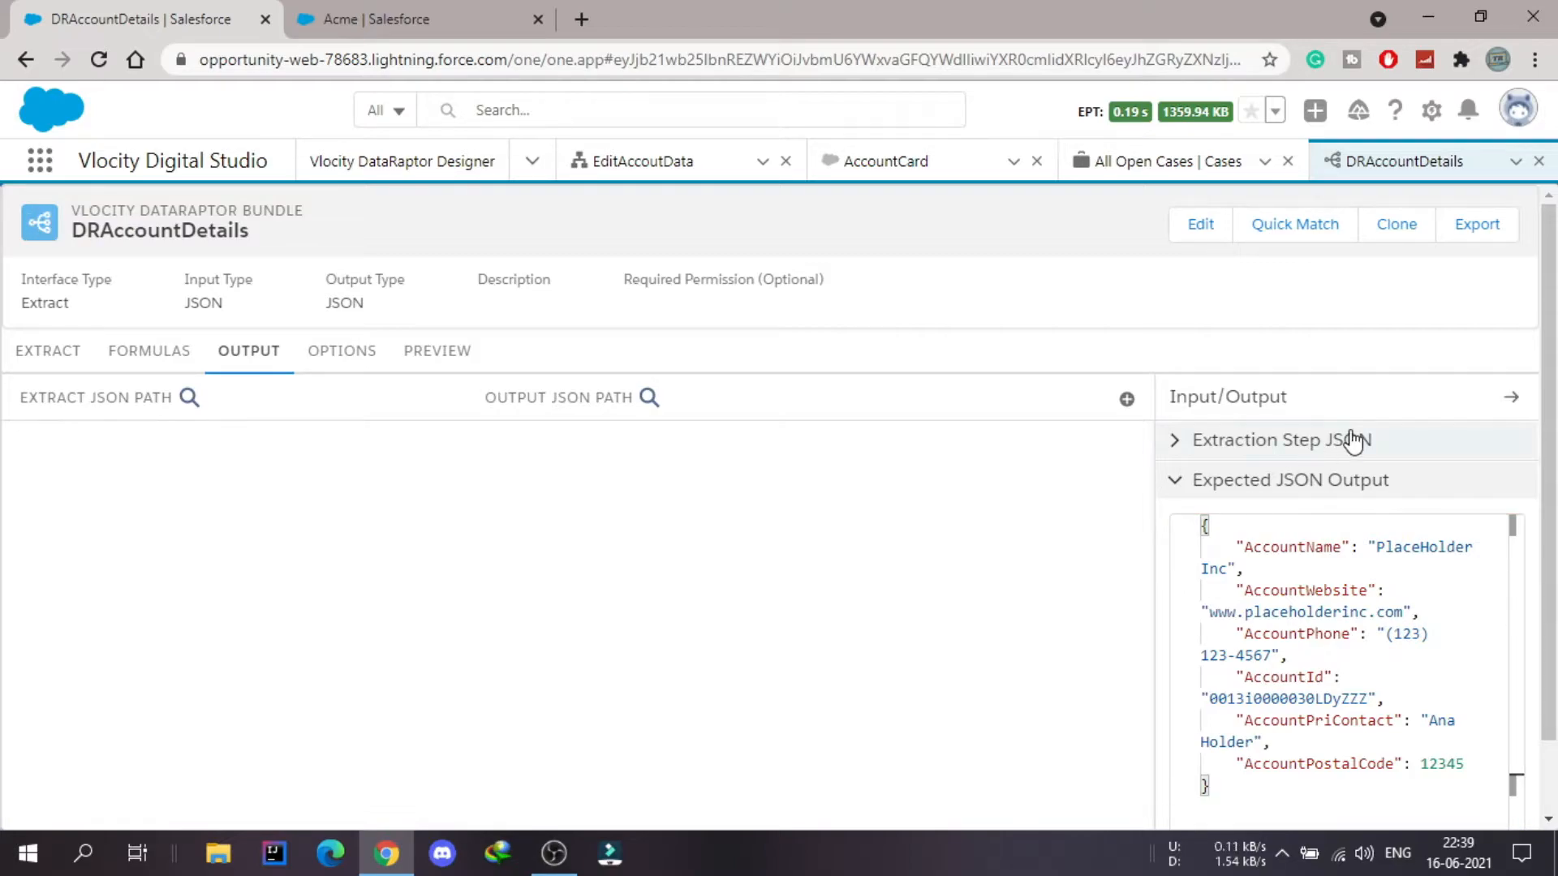
Open Quick Match for DRAccountDetails and pair the input mapping Account:Id with the output mapping AccountId
click(1297, 227)
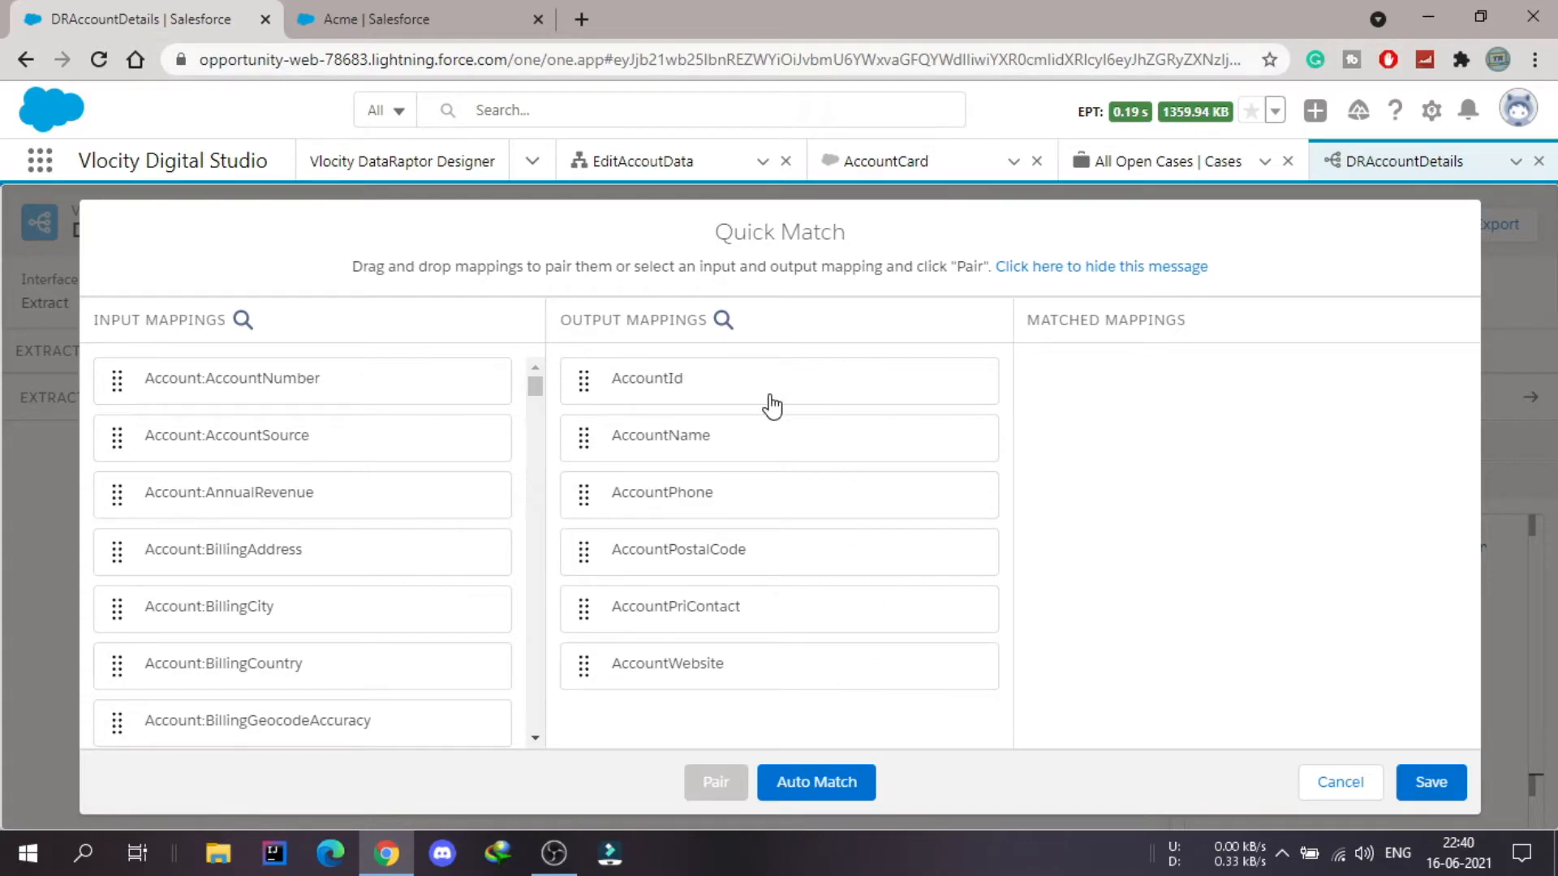
scroll(297, 448, down, 4)
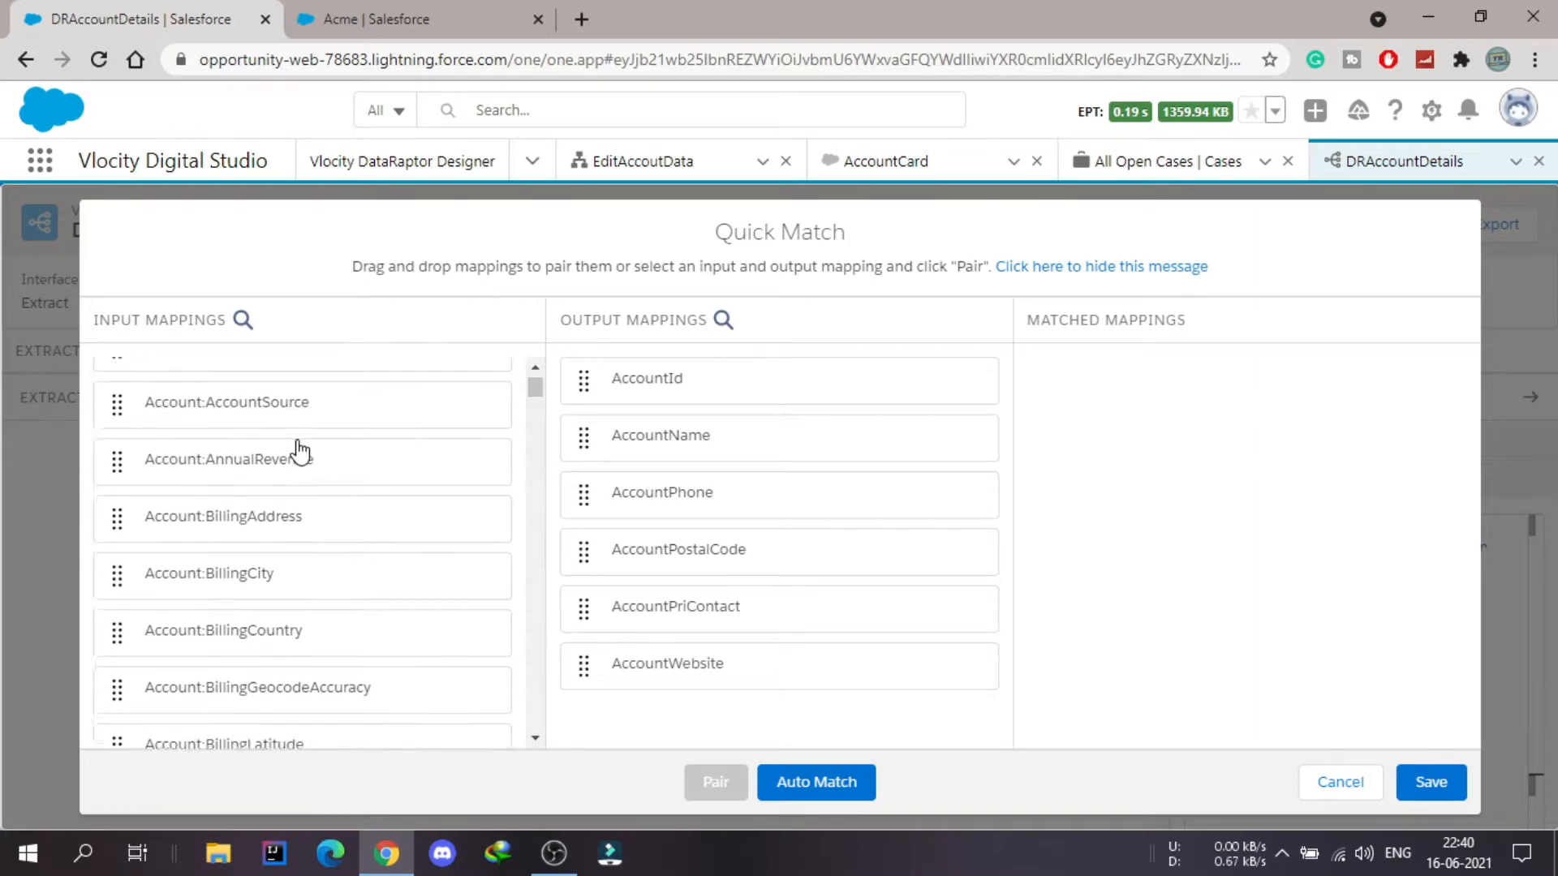
scroll(299, 450, up, 5)
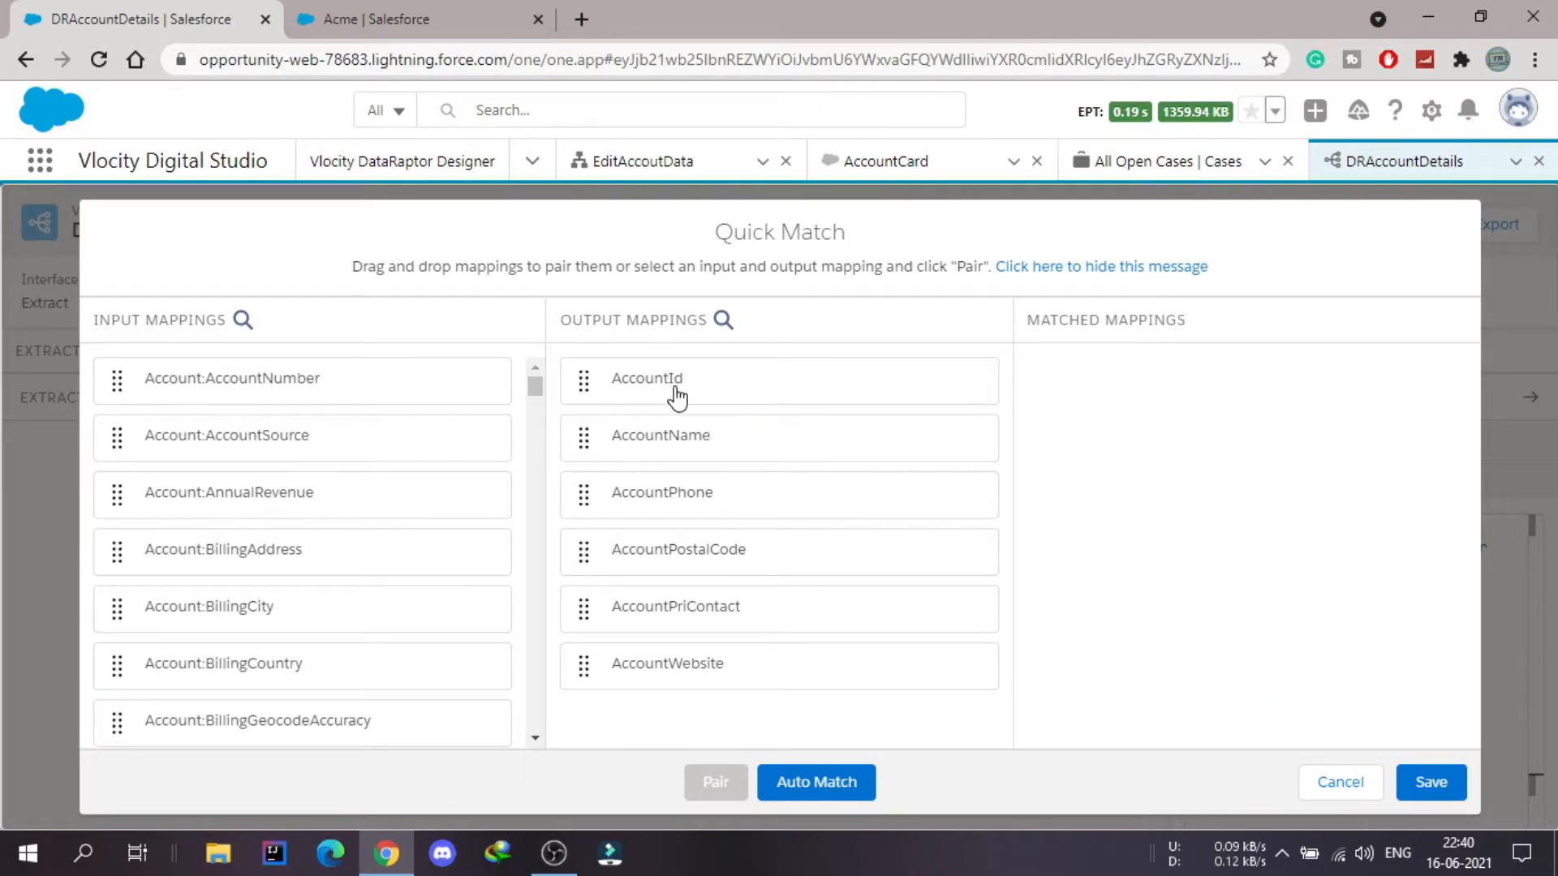
click(243, 320)
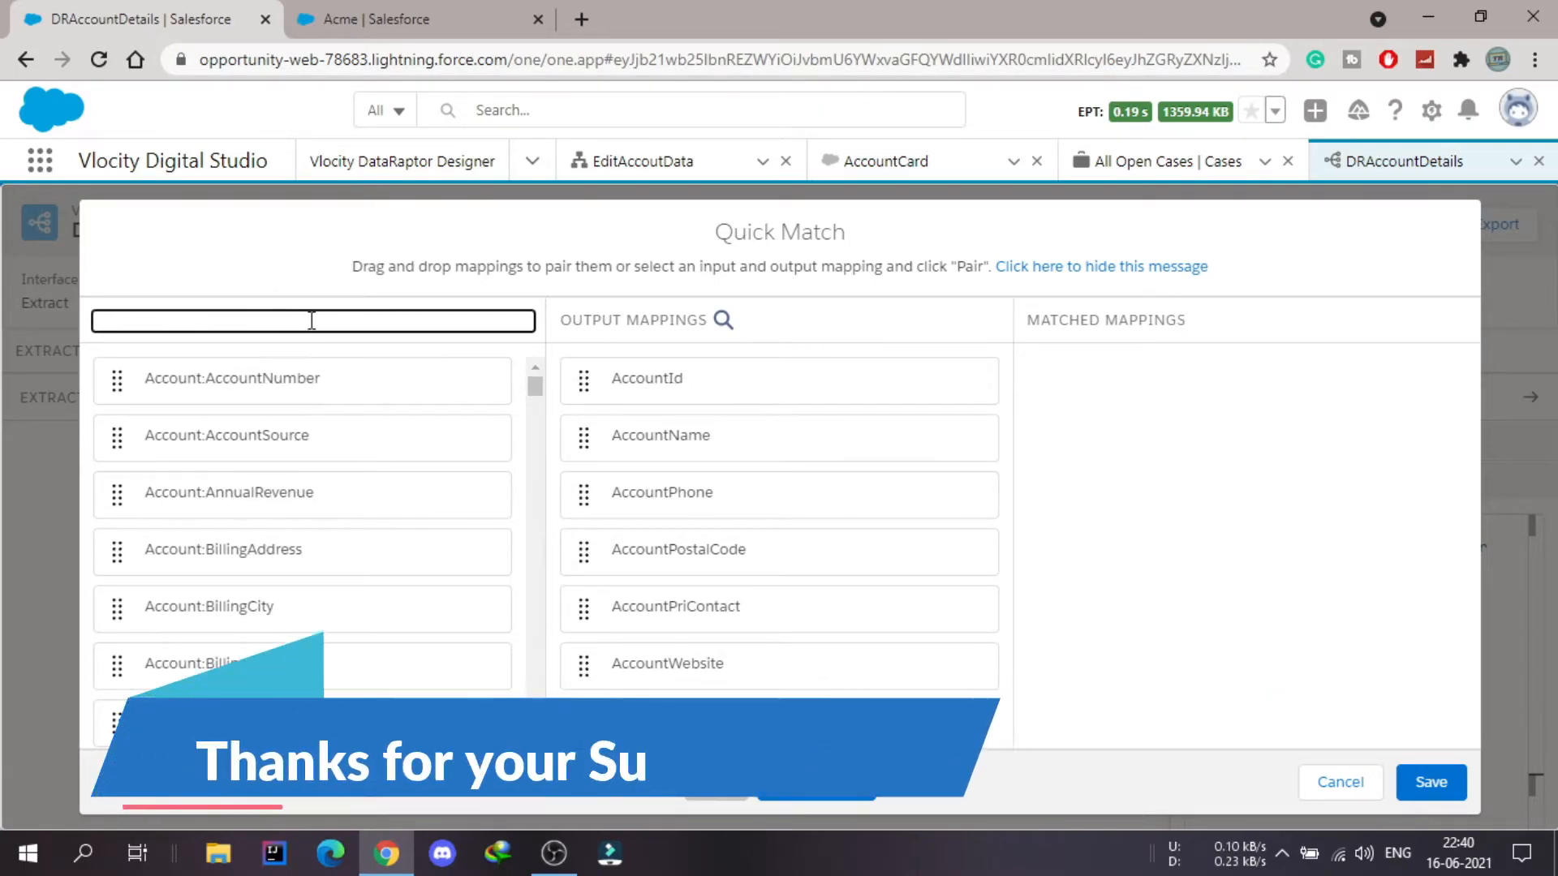
text(Id)
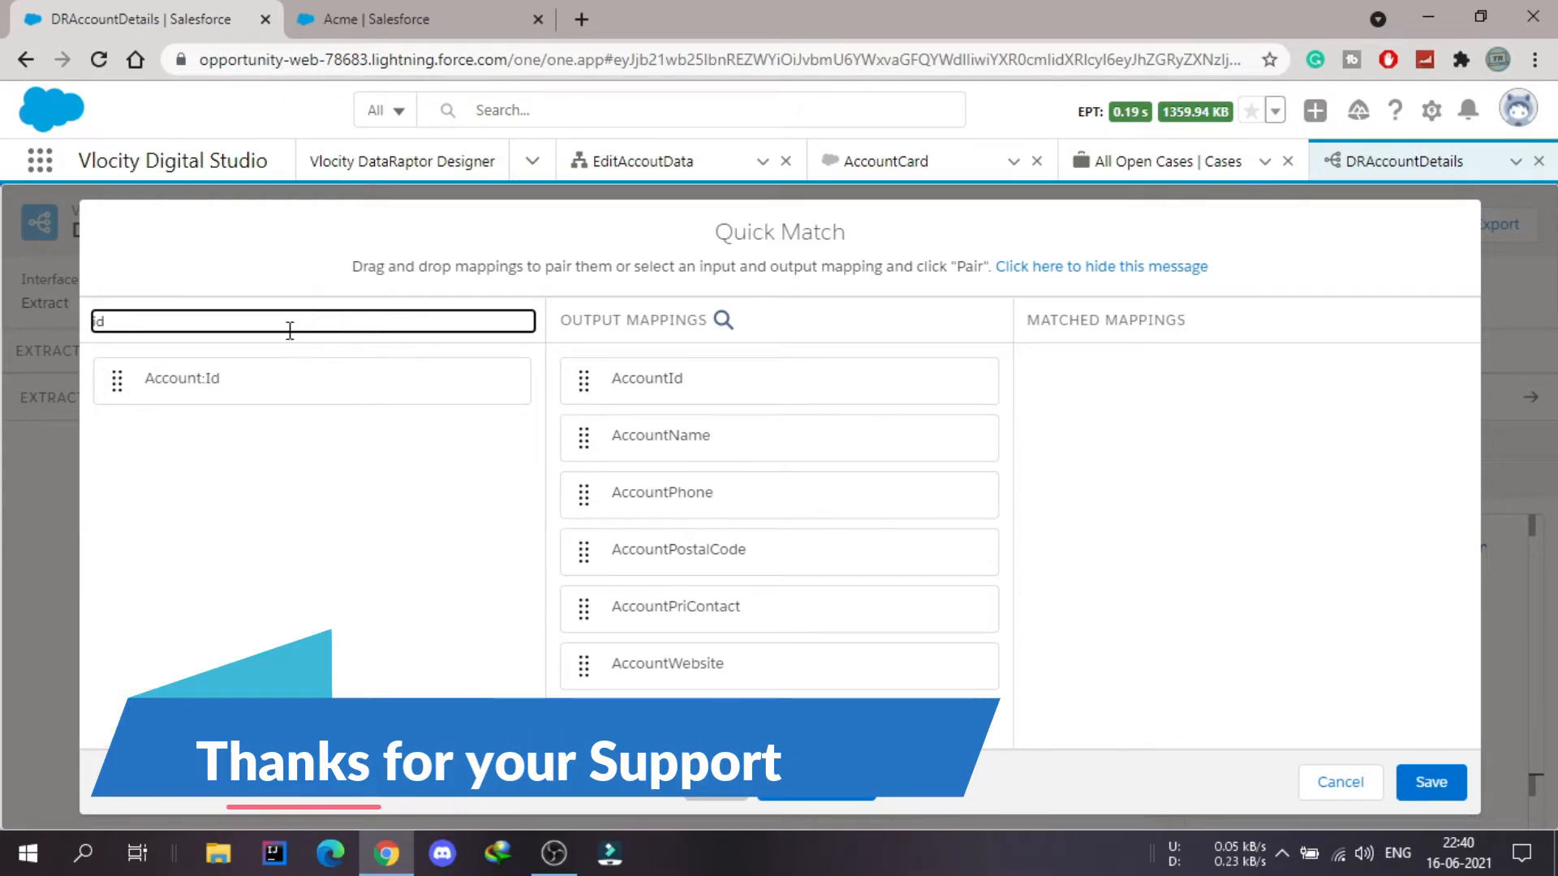
drag(185, 388, 674, 397)
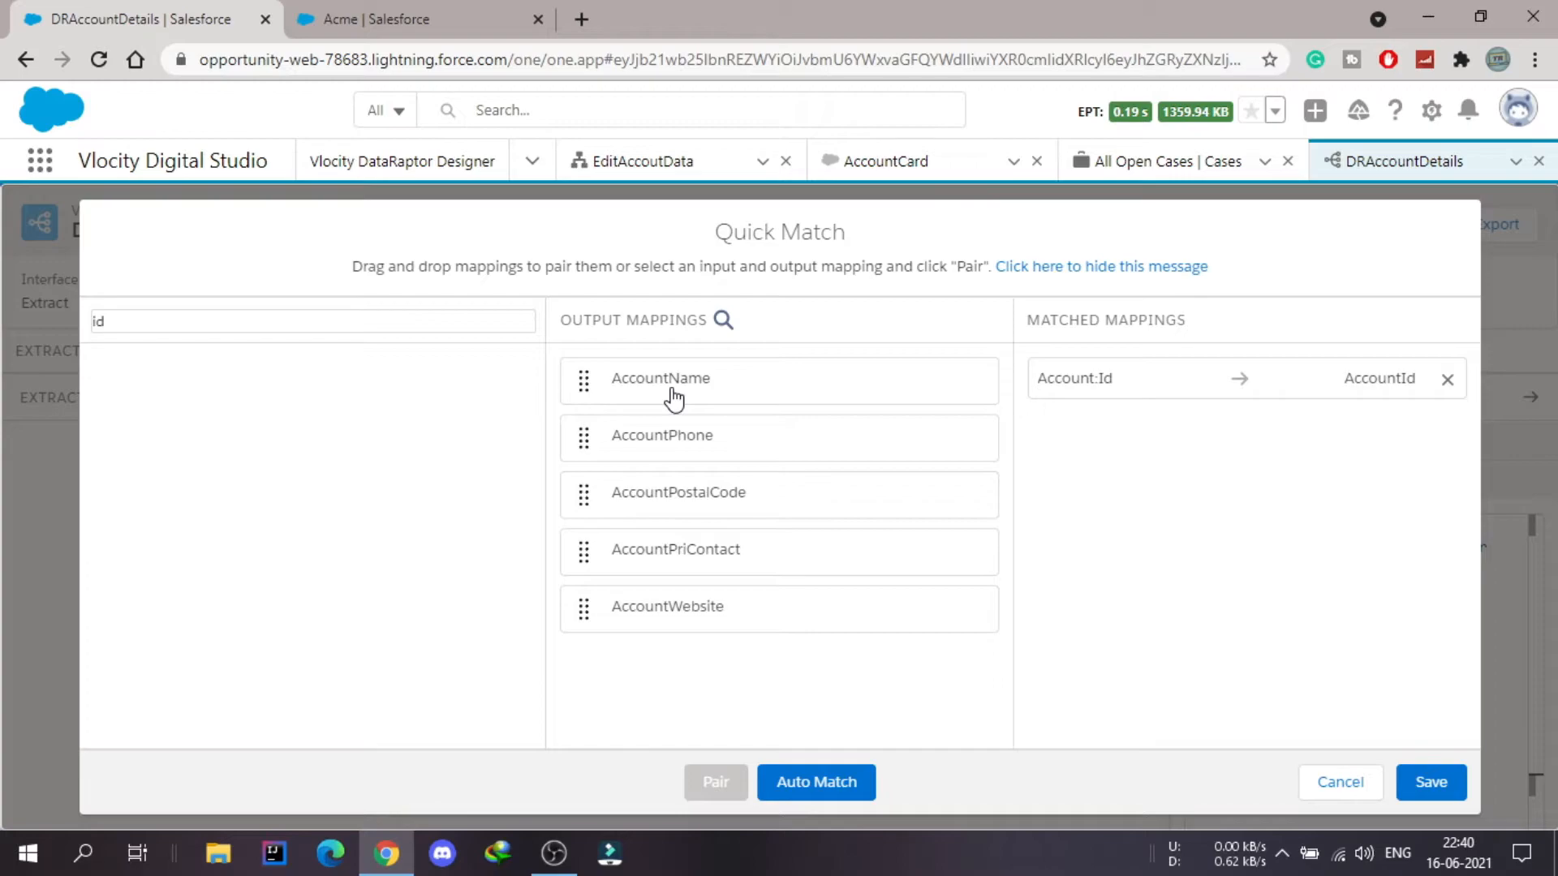
Pair Account:Name with AccountName and Account:Phone with AccountPhone in Quick Match
click(322, 322)
key(BackSpace)
text(name)
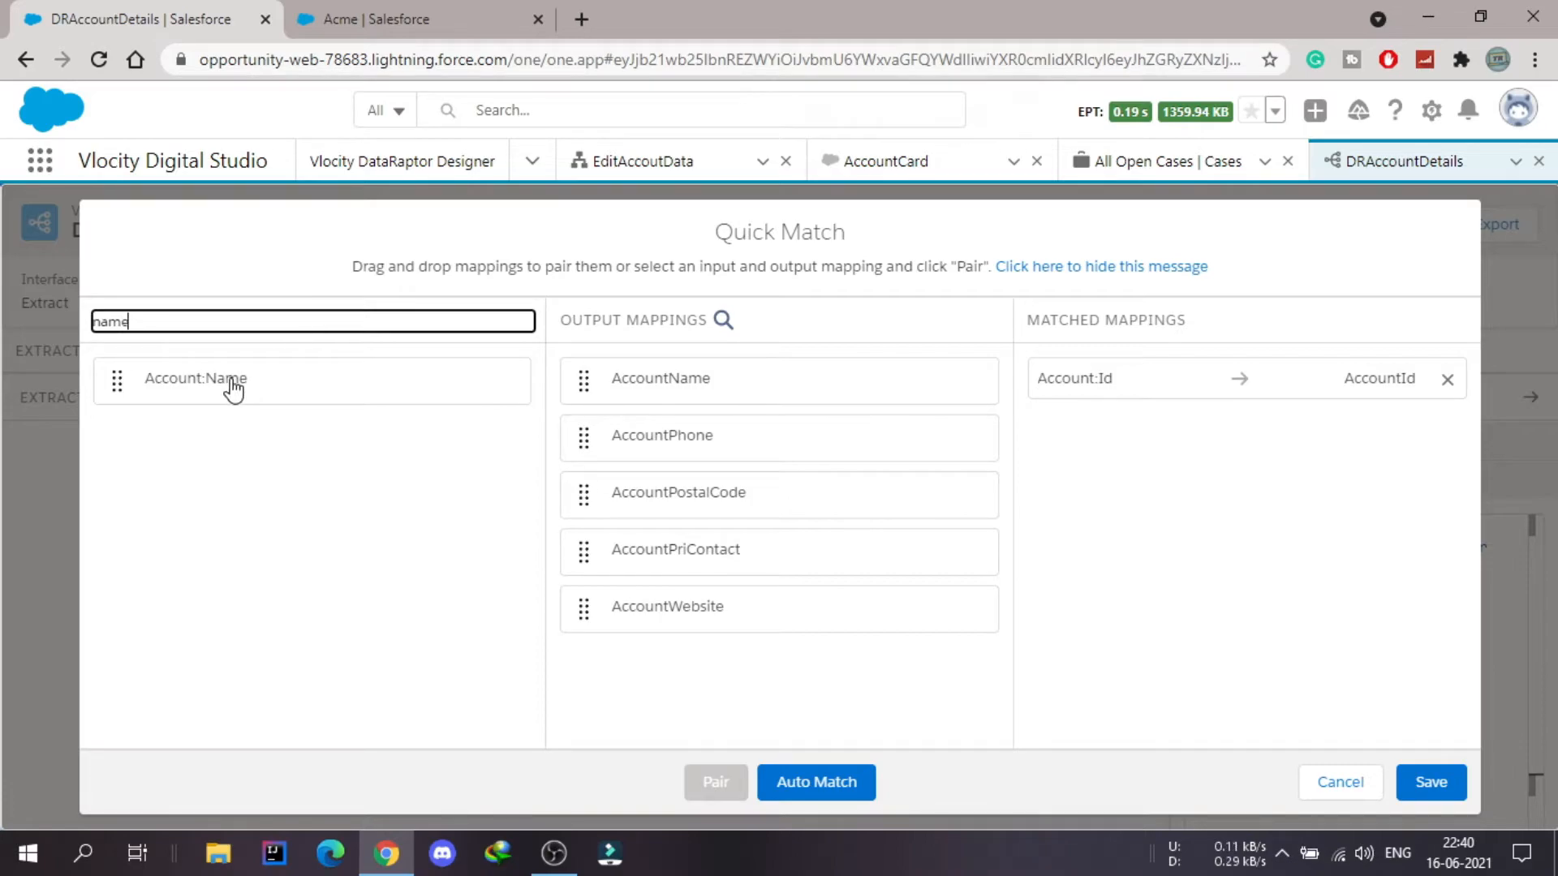
drag(233, 390, 731, 395)
click(385, 319)
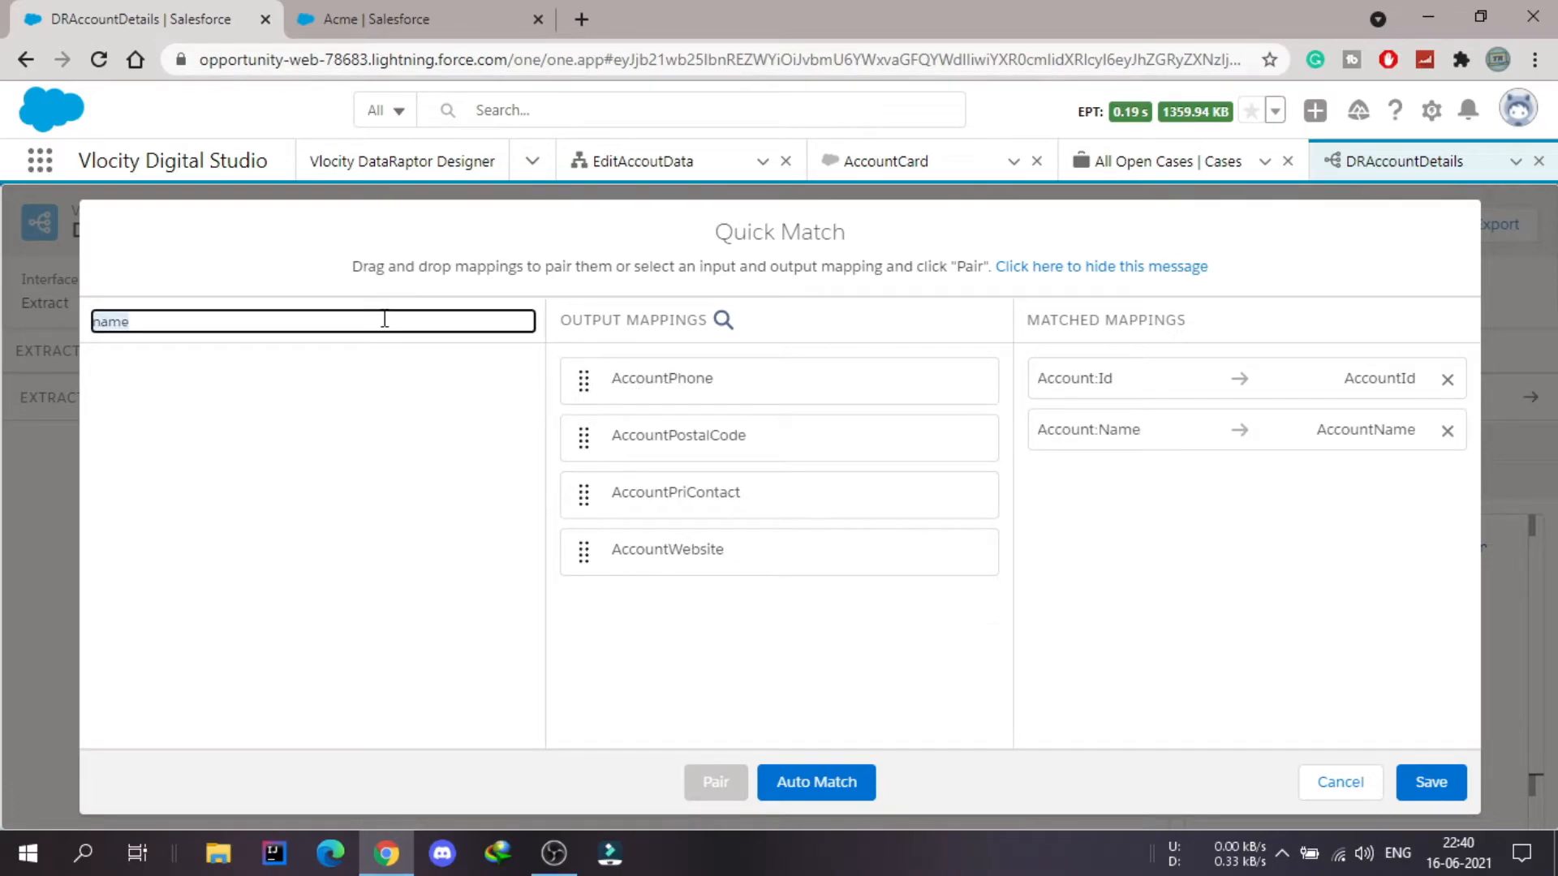
text(pho)
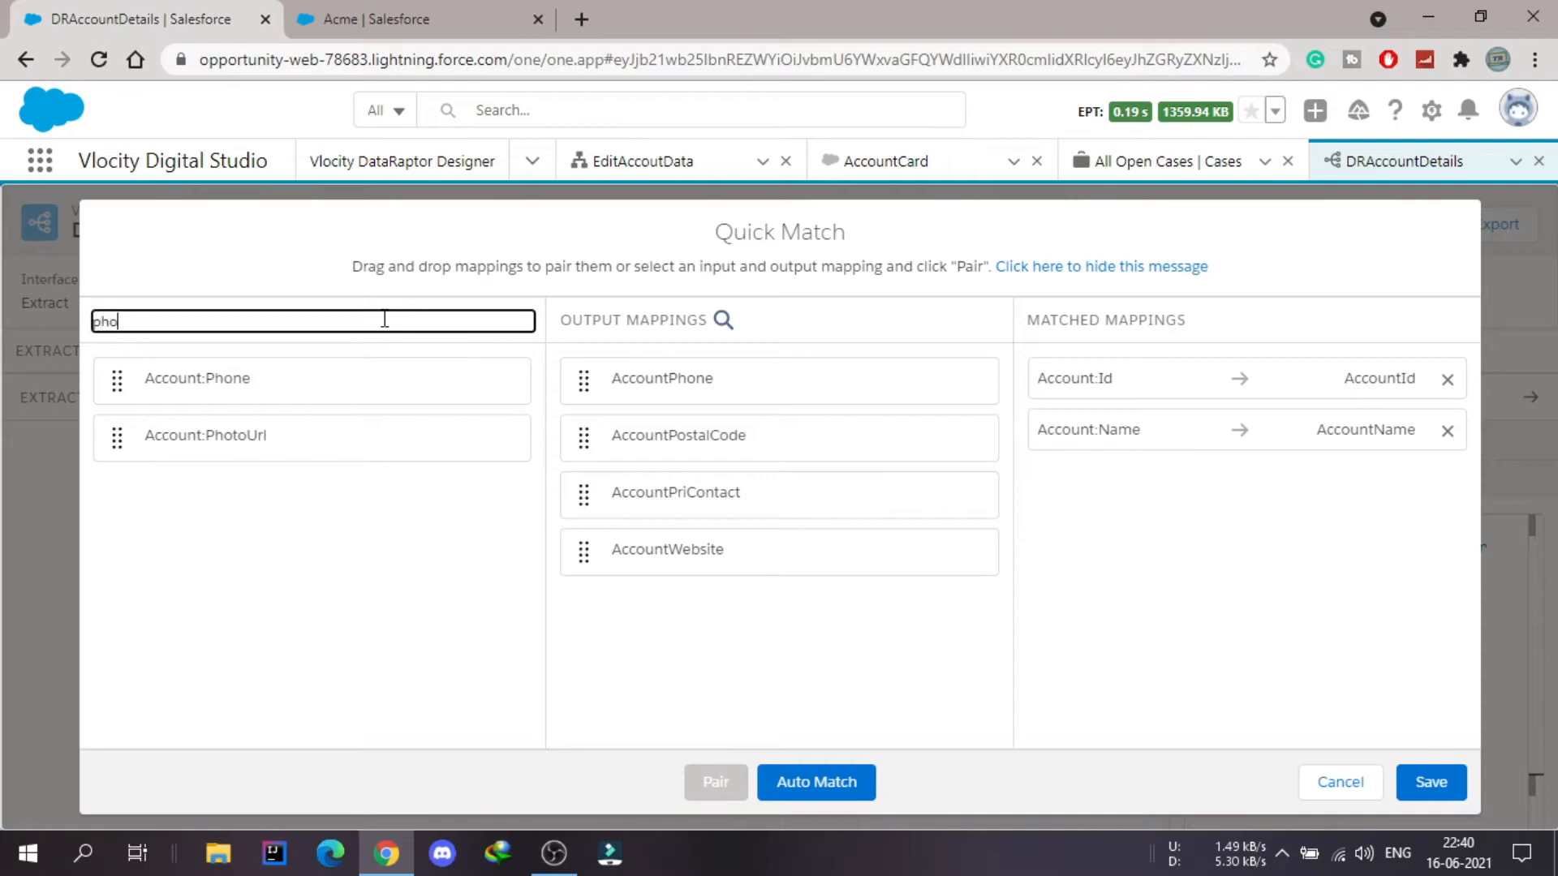
drag(233, 384, 723, 383)
Pair Account:ShippingPostalCode with AccountPostalCode and save the matched mappings
click(403, 321)
key(BackSpace)
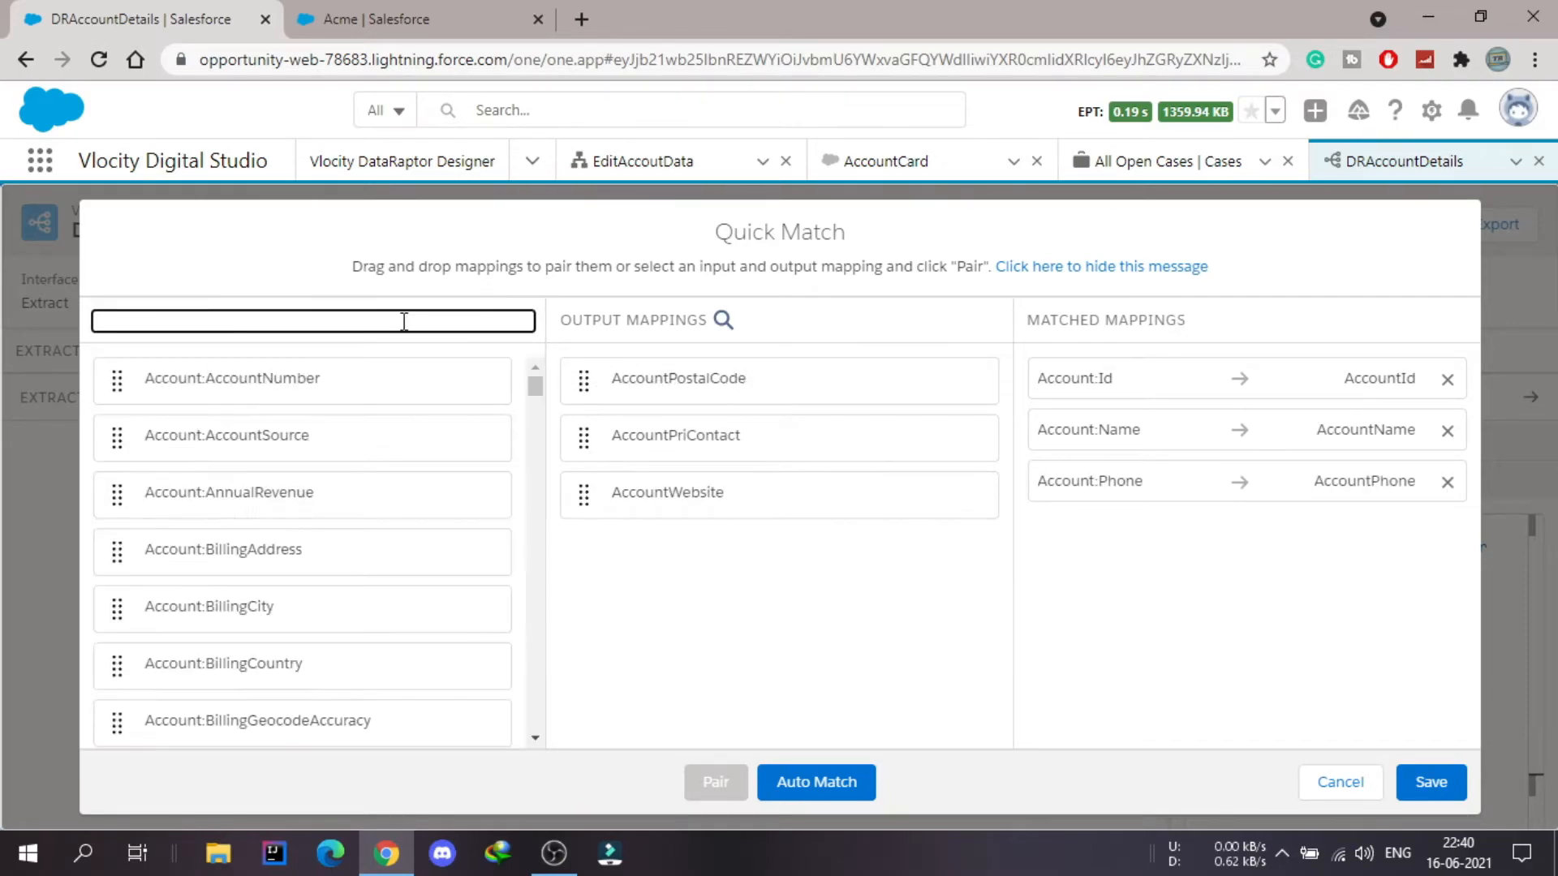
text(shi)
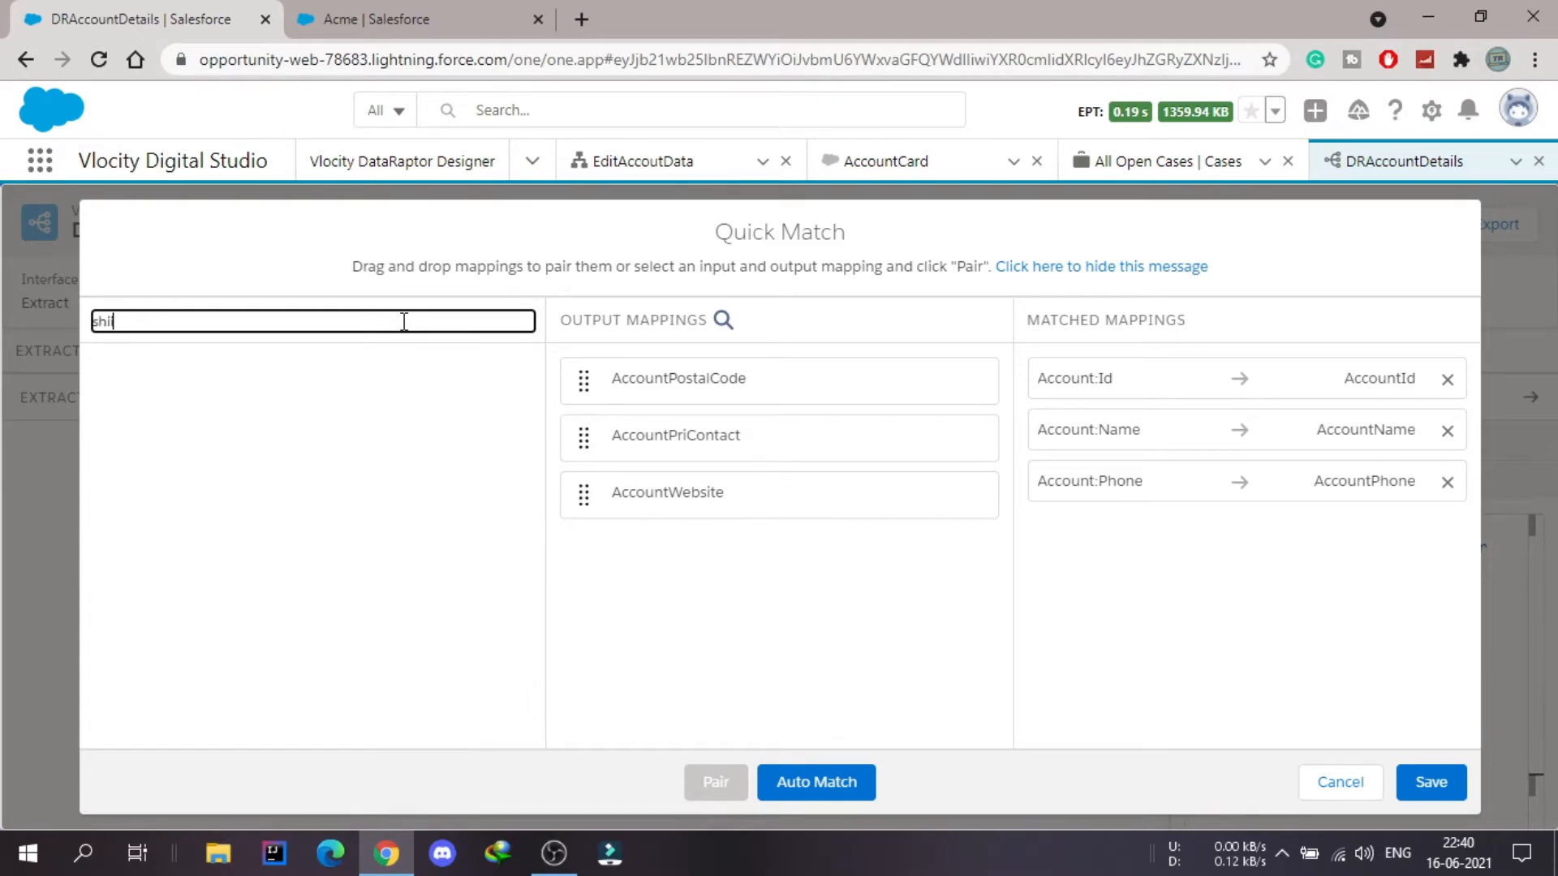
text(pp)
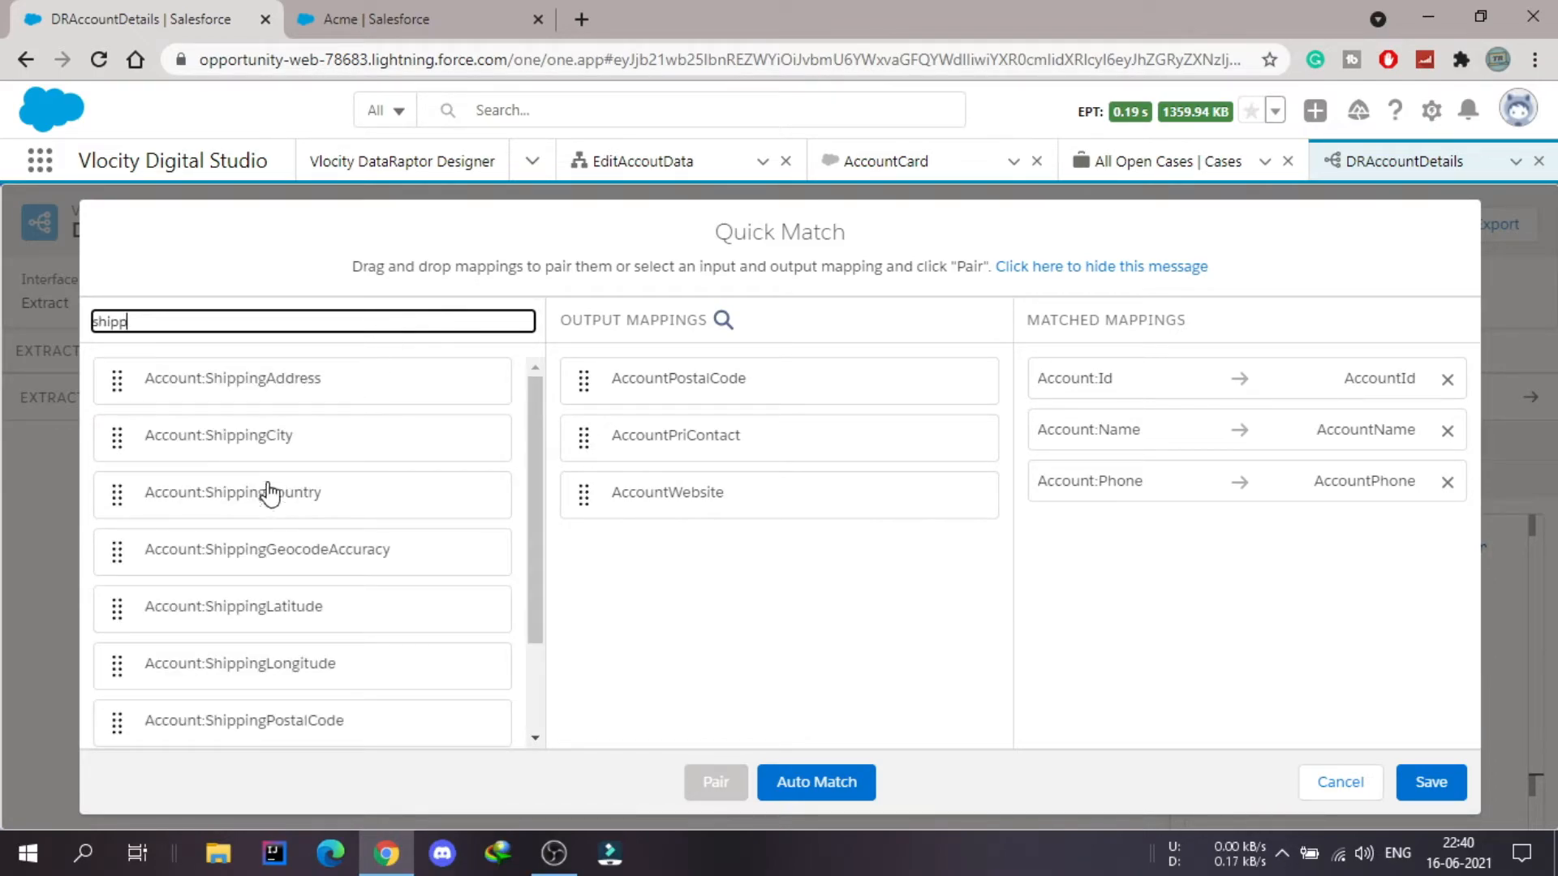
drag(260, 725, 755, 380)
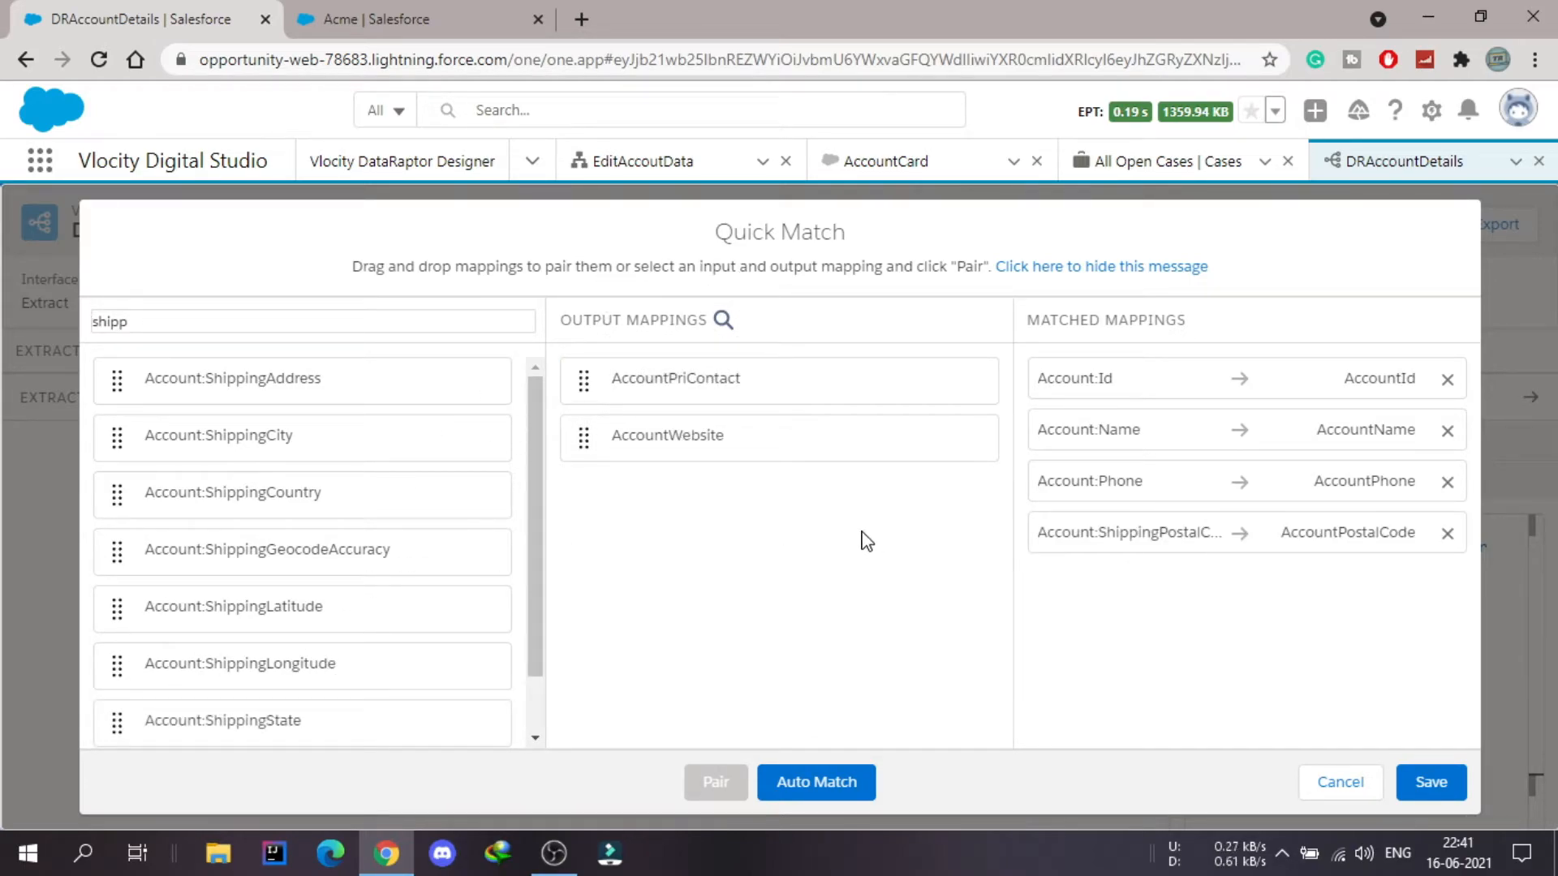
click(1431, 783)
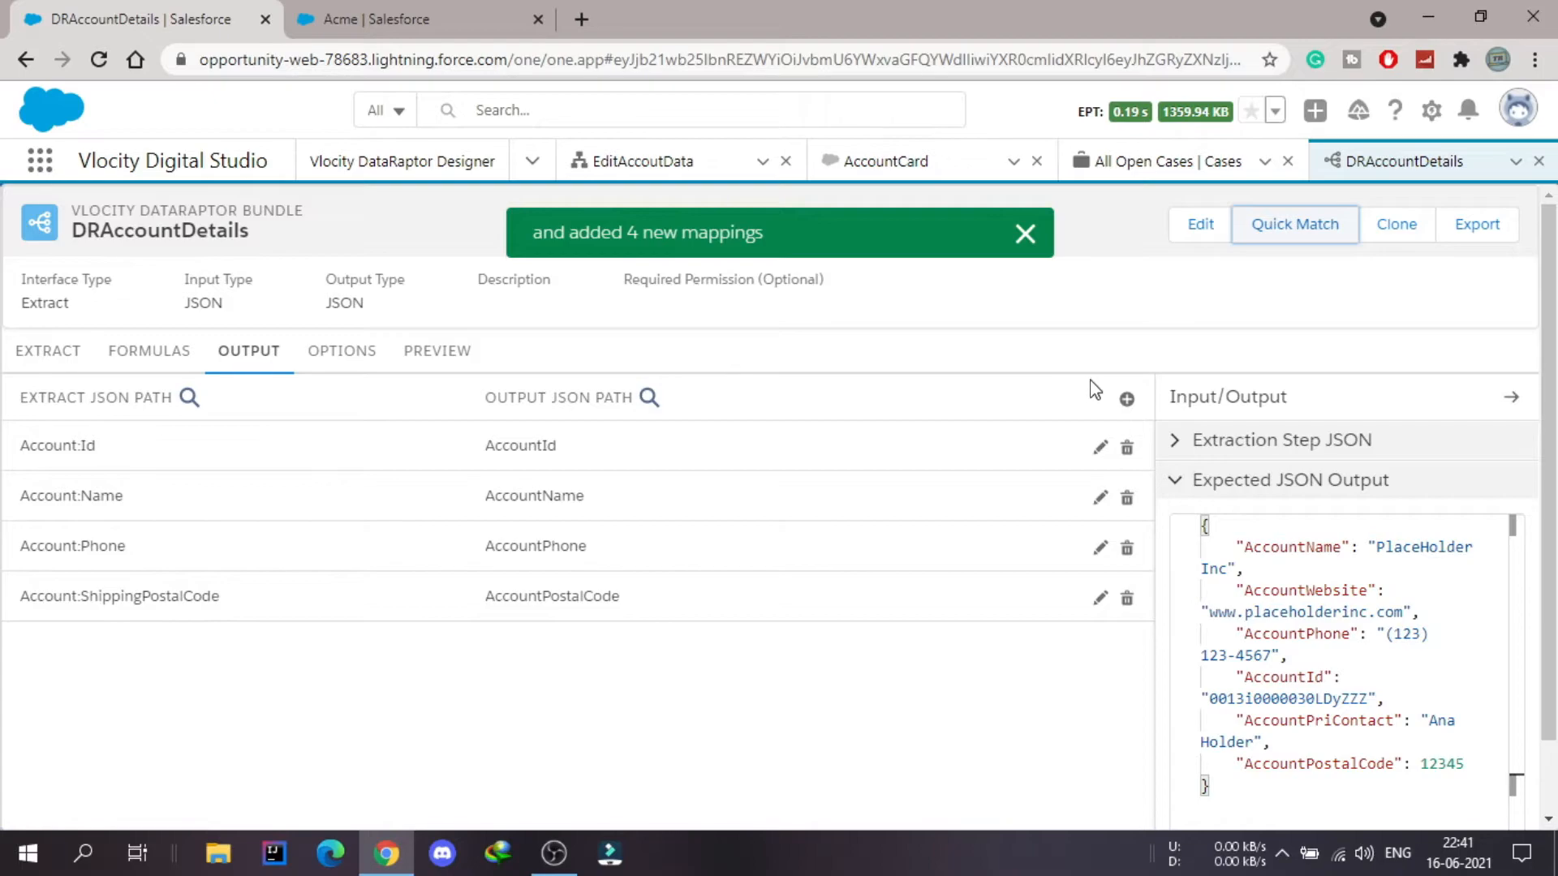
Add an output mapping from Account:Website to AccountWebsite, leaving its output data type blank, and collapse the mapping
click(1126, 399)
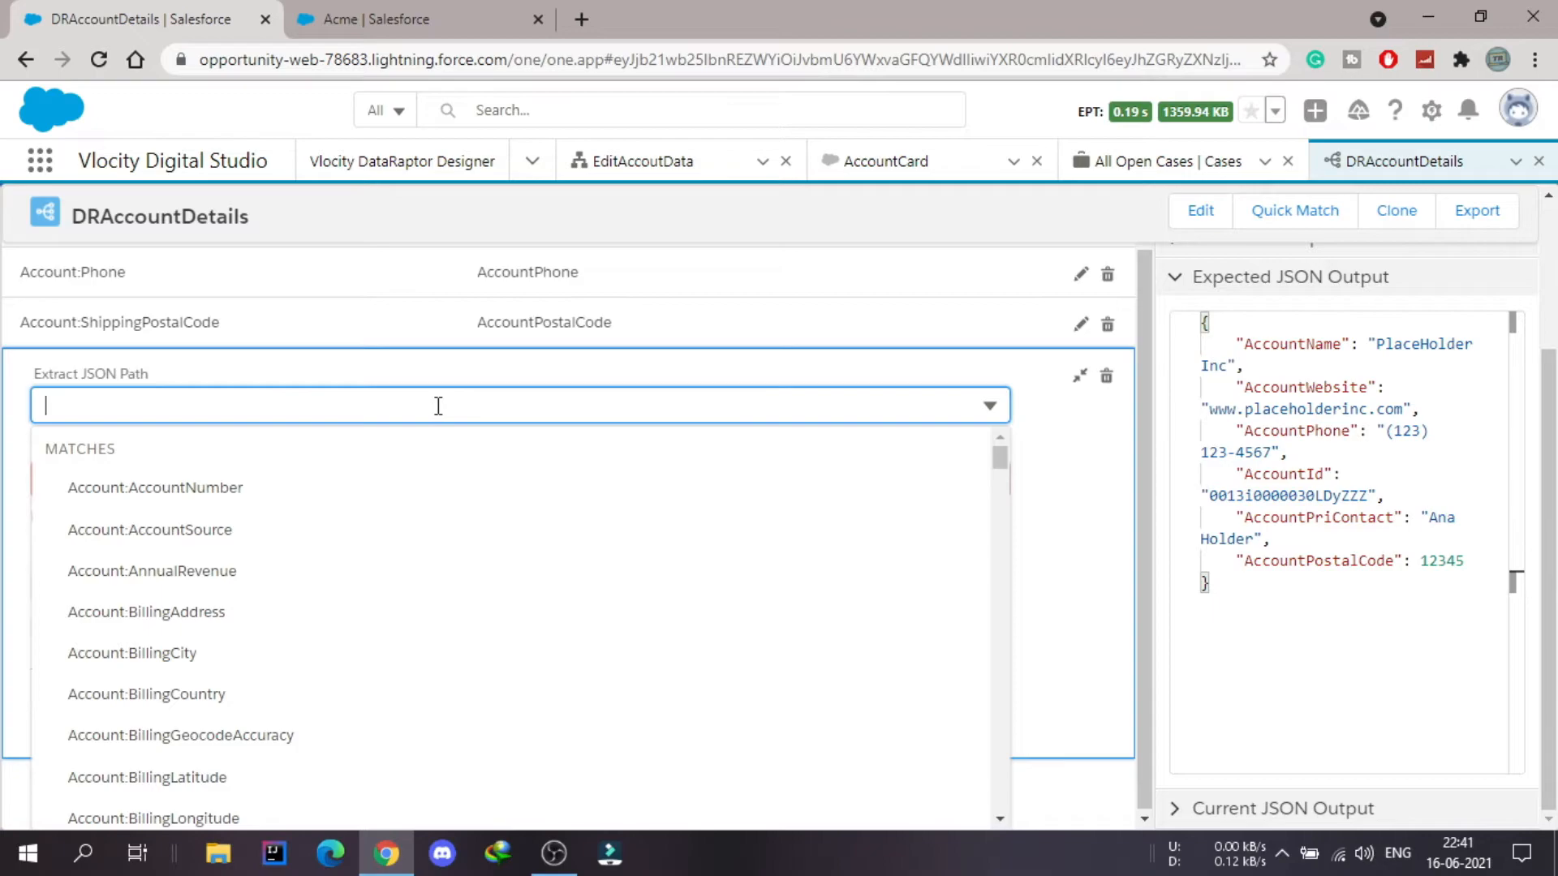
text(web)
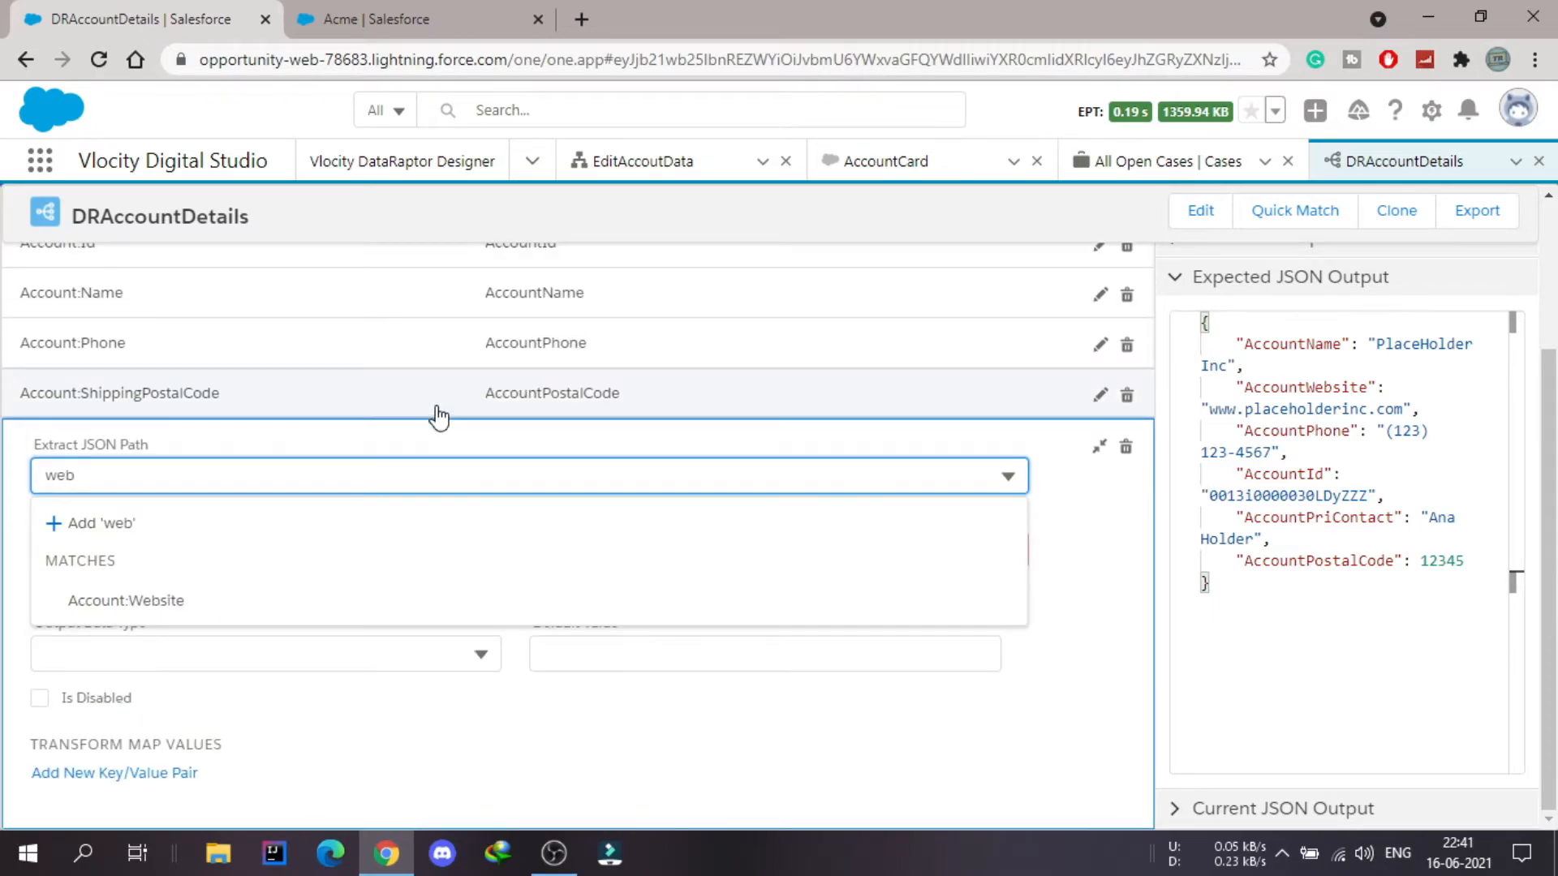
click(176, 600)
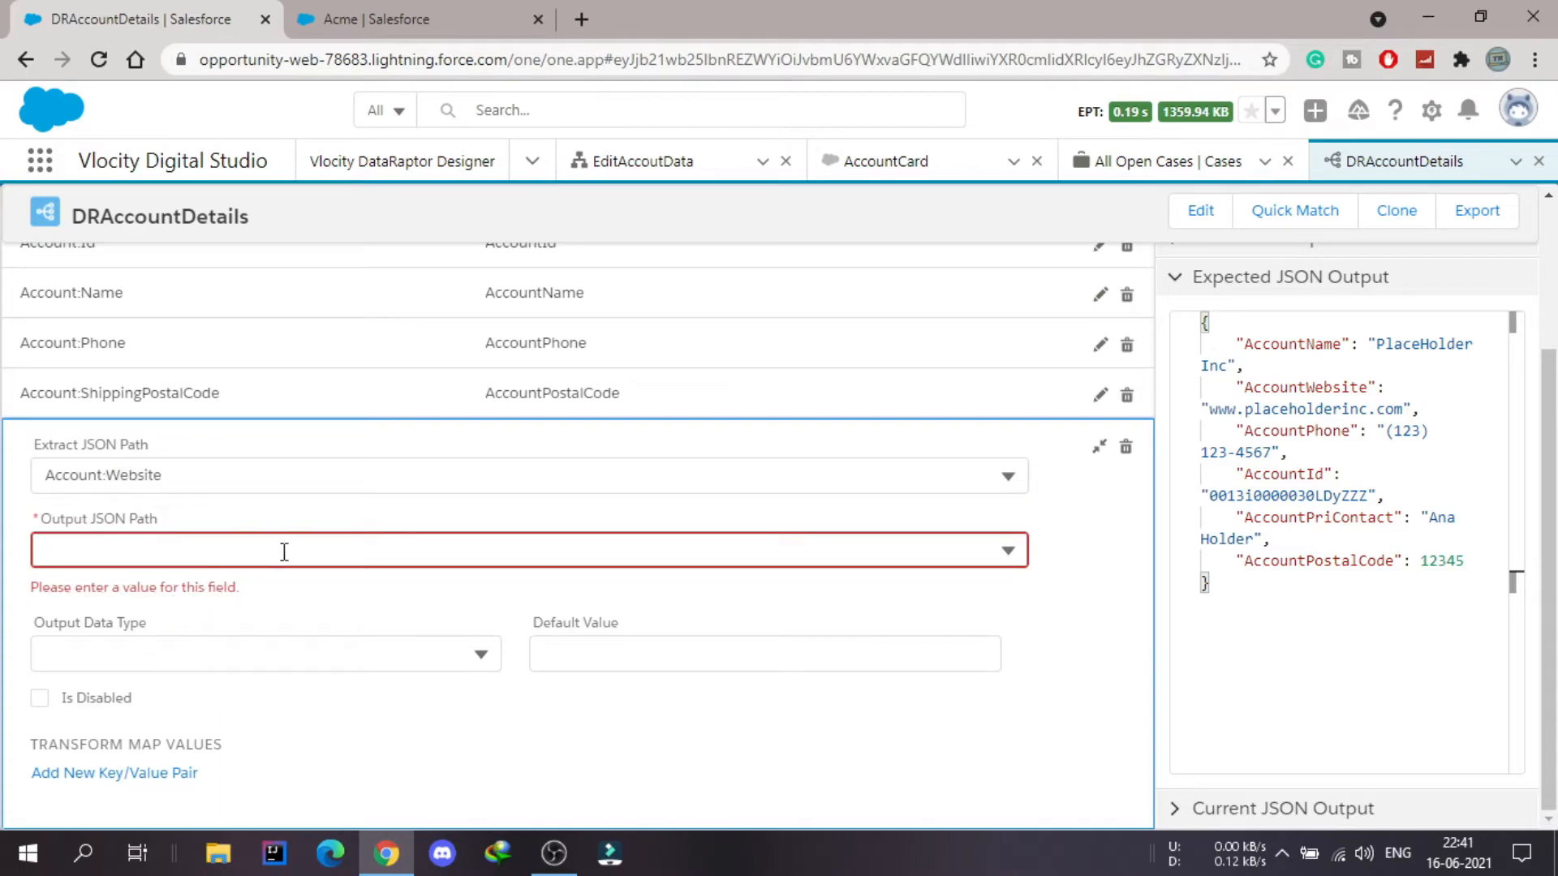
click(202, 545)
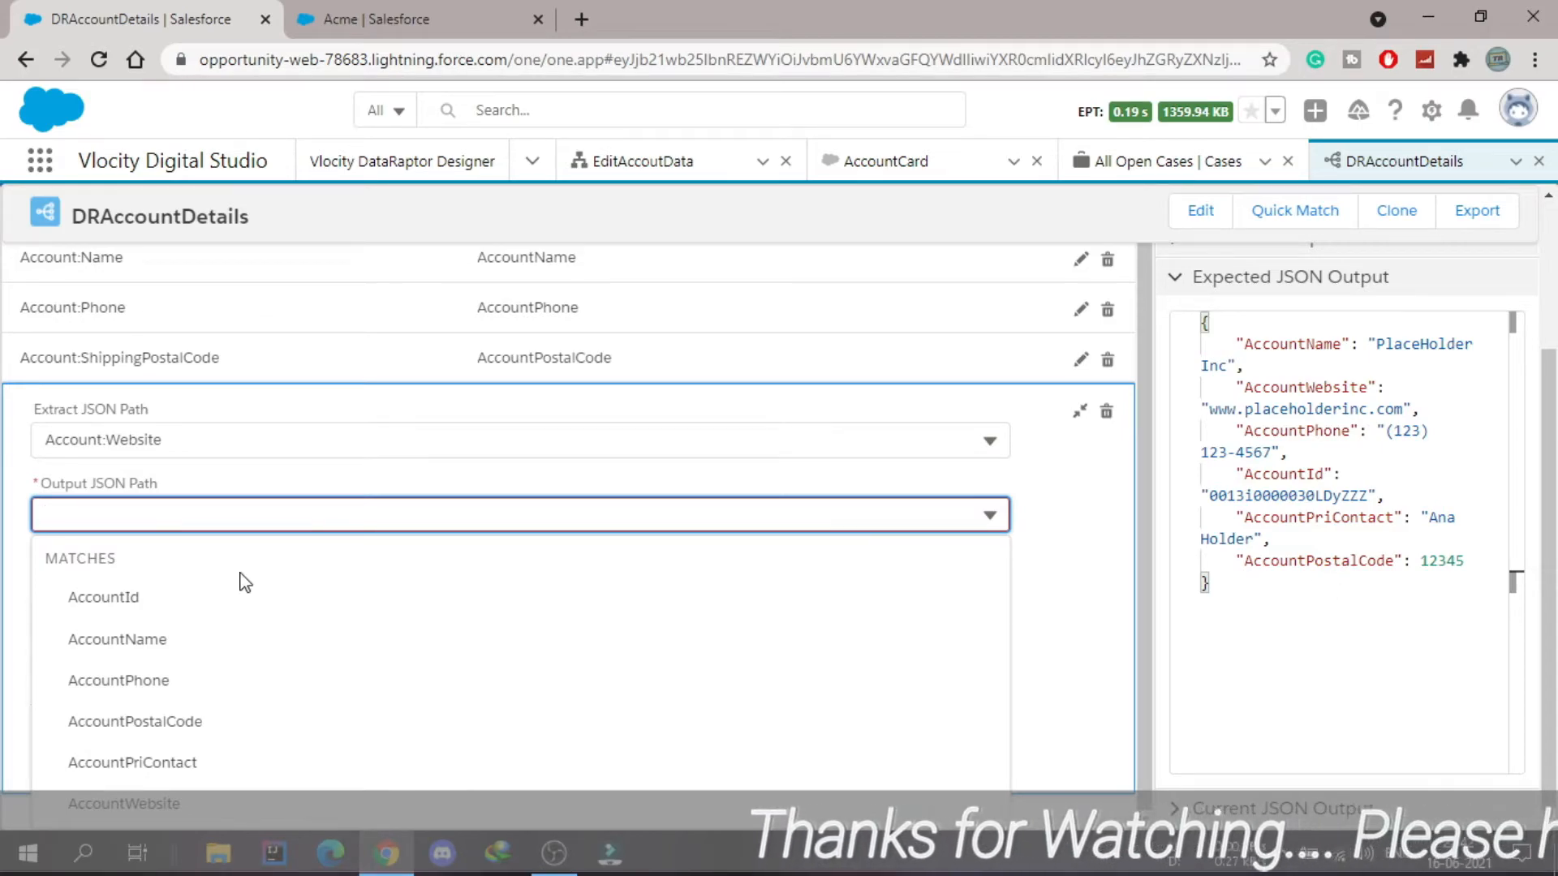
click(192, 806)
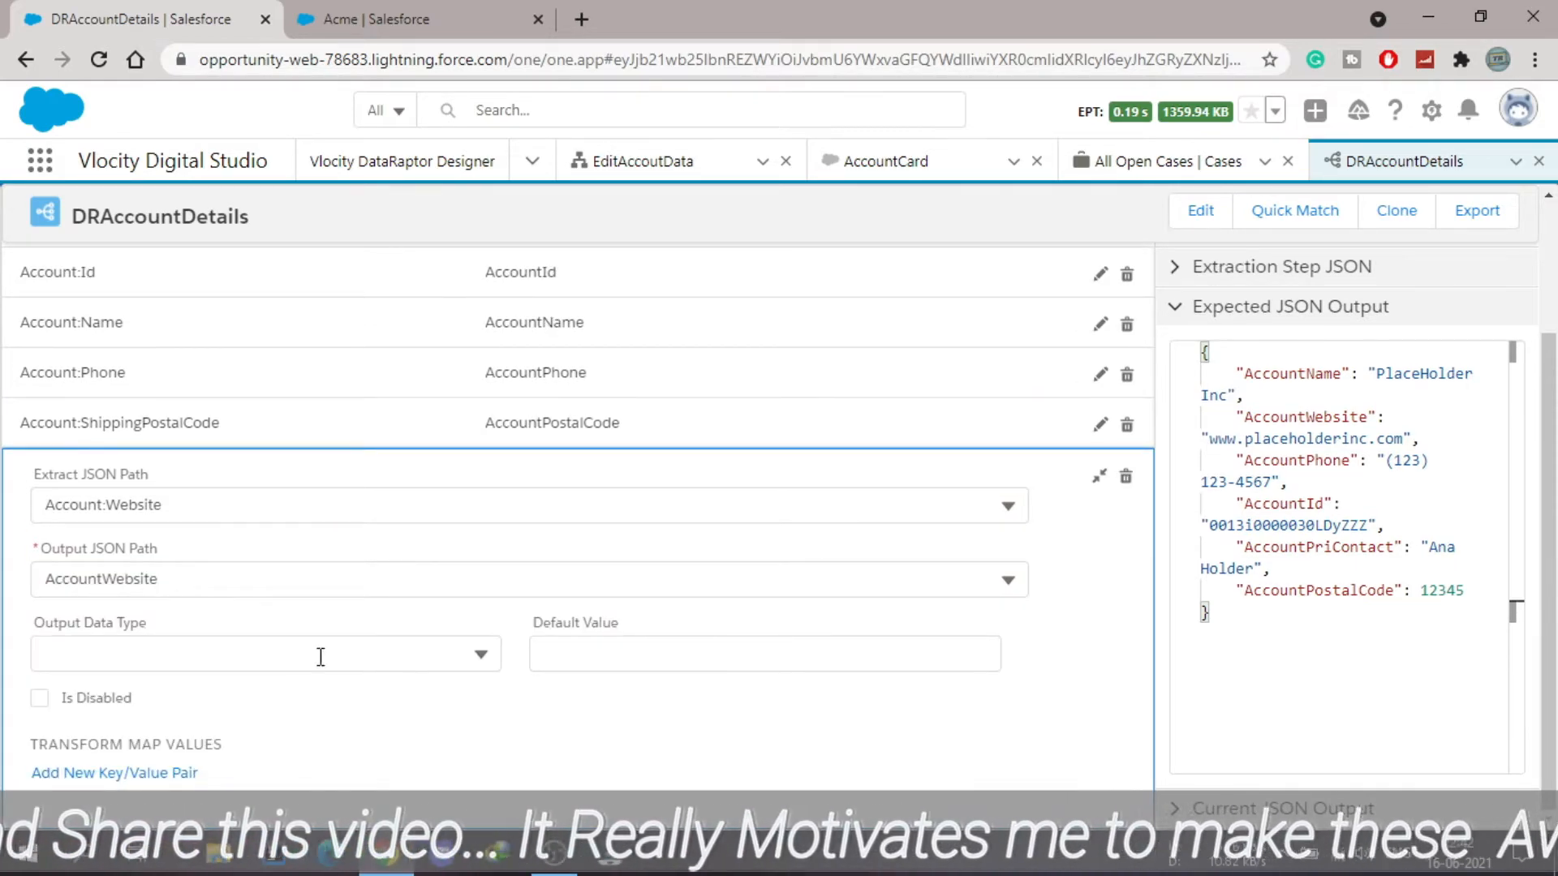
click(473, 655)
scroll(451, 495, down, 5)
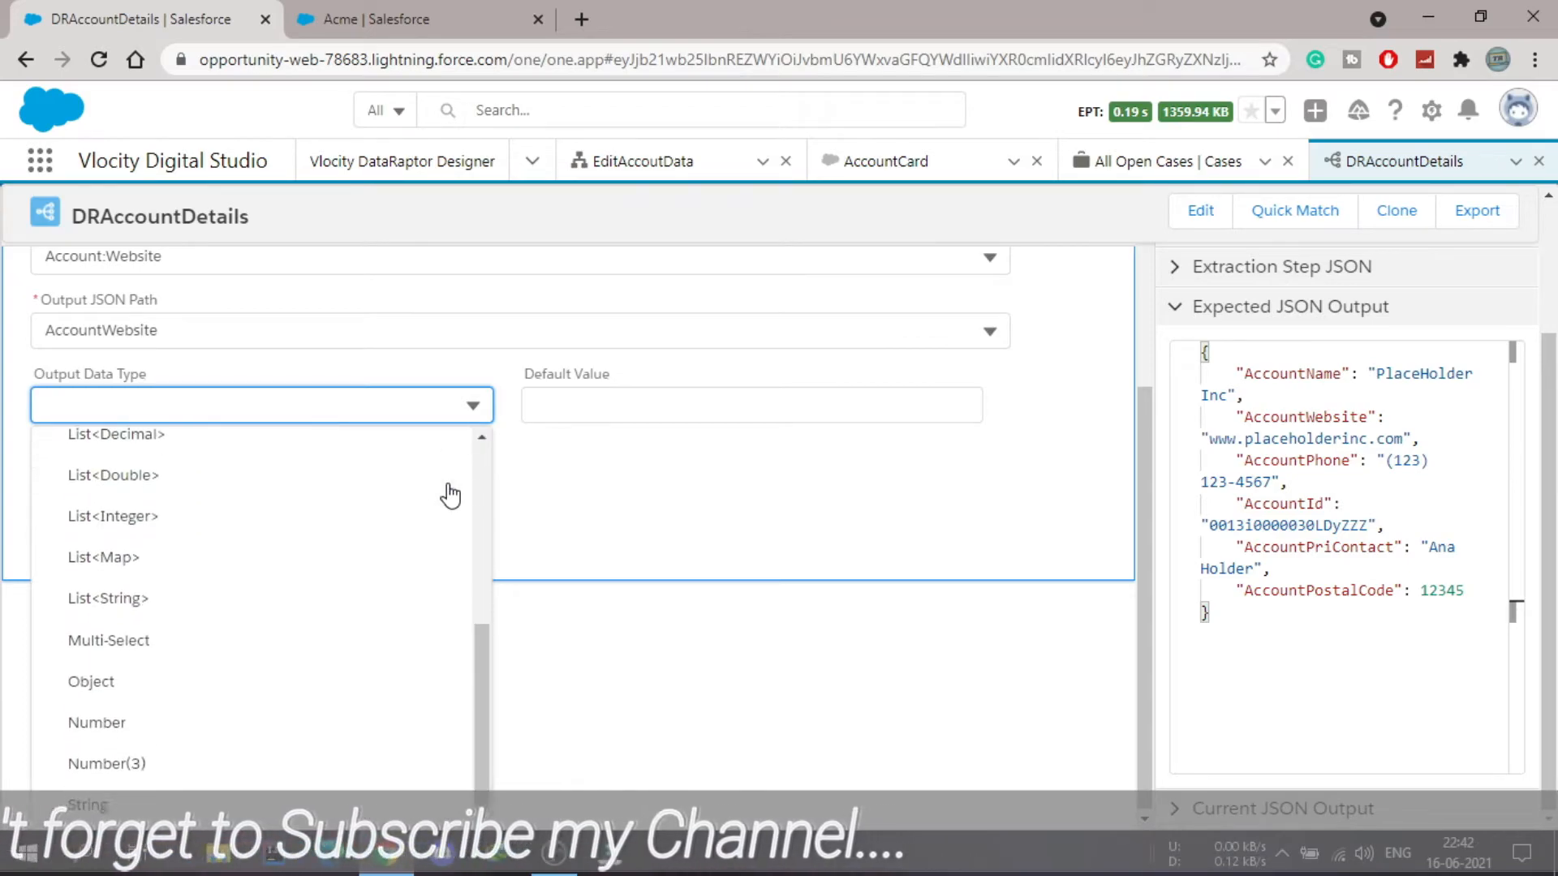
scroll(446, 491, up, 5)
click(809, 493)
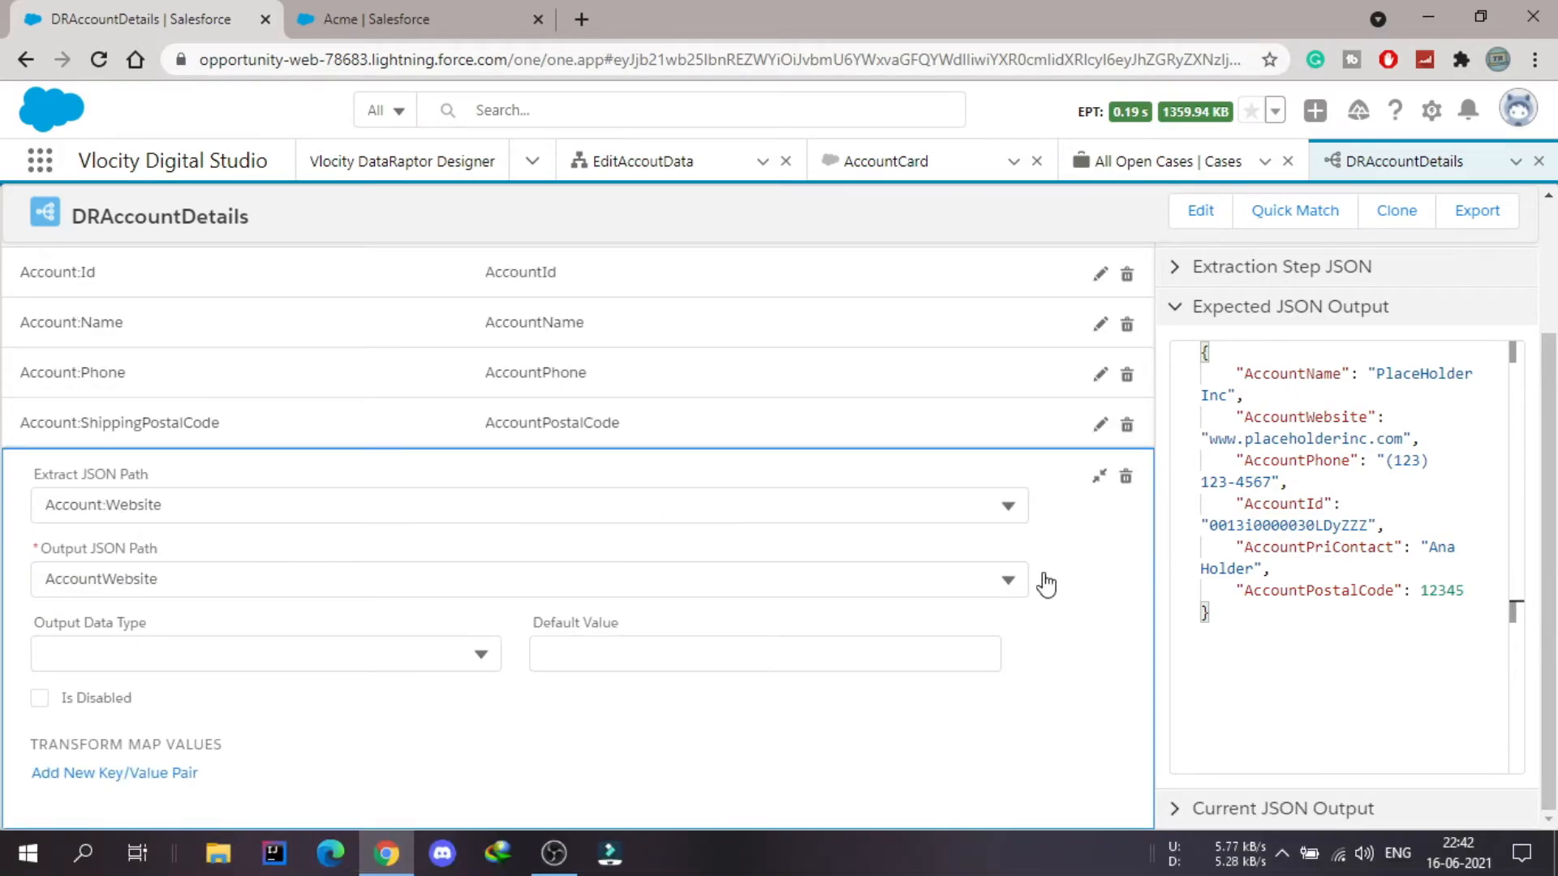
click(1100, 478)
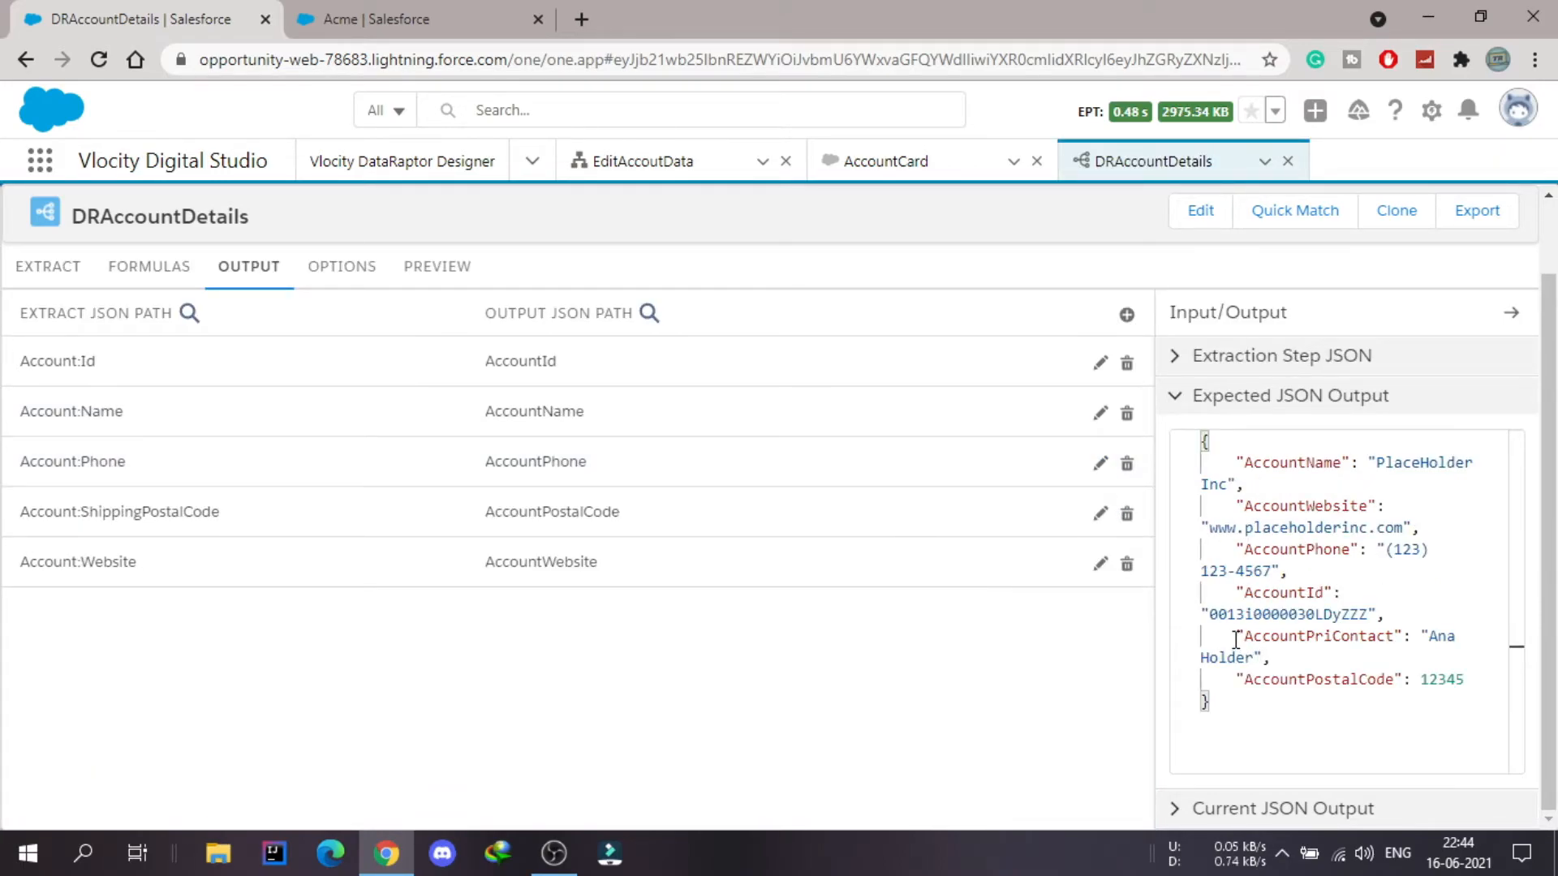
Open the Acme record from the Accounts list and examine the Contact field in its details as the source for AccountPriContact
drag(1235, 639, 1286, 659)
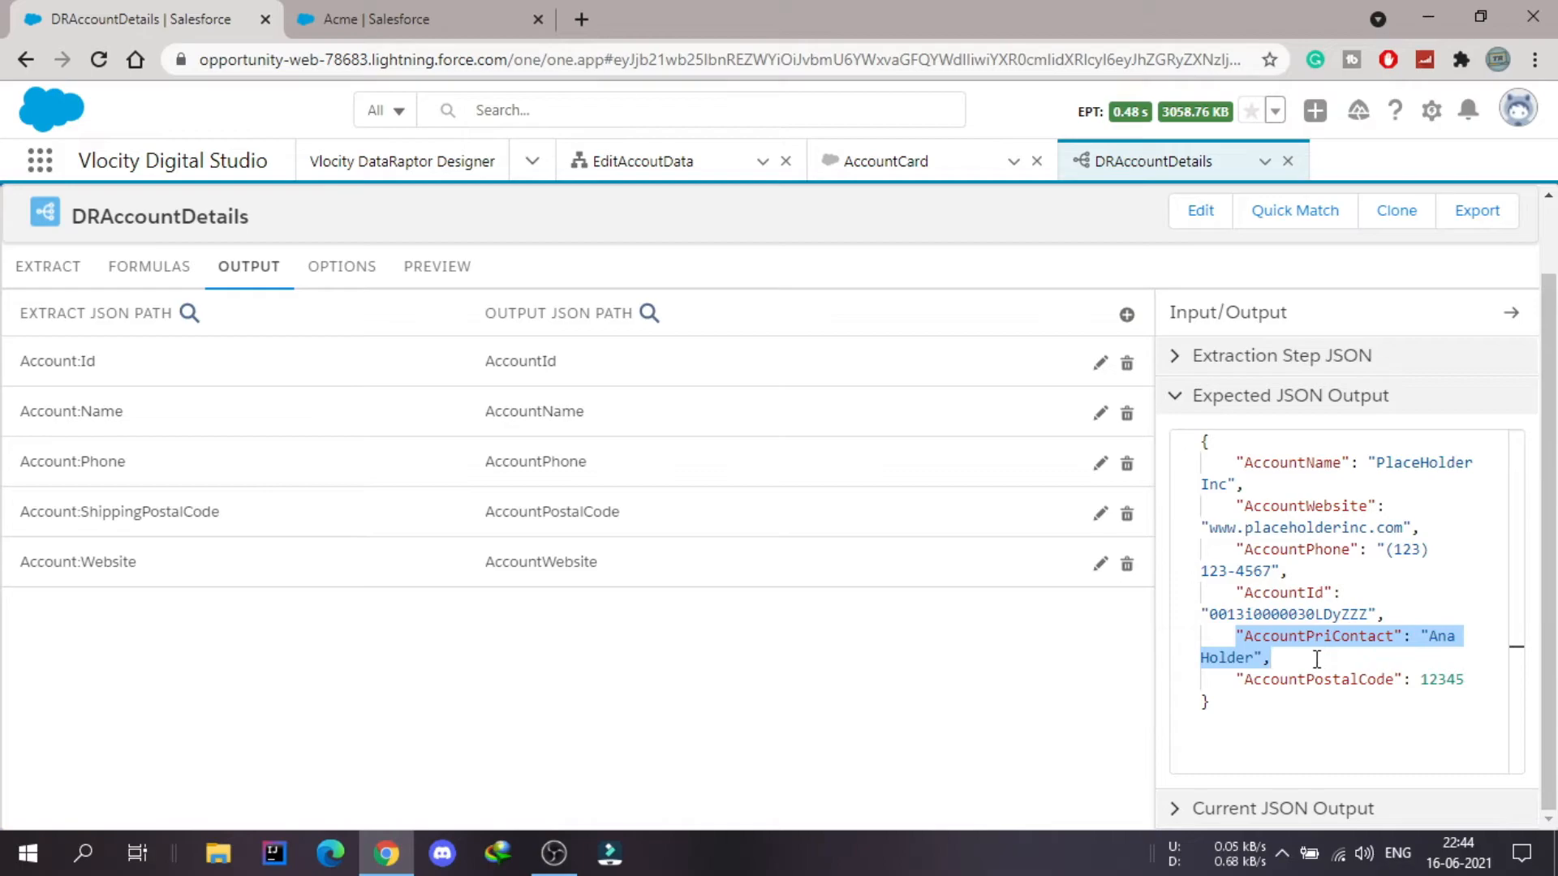
click(39, 160)
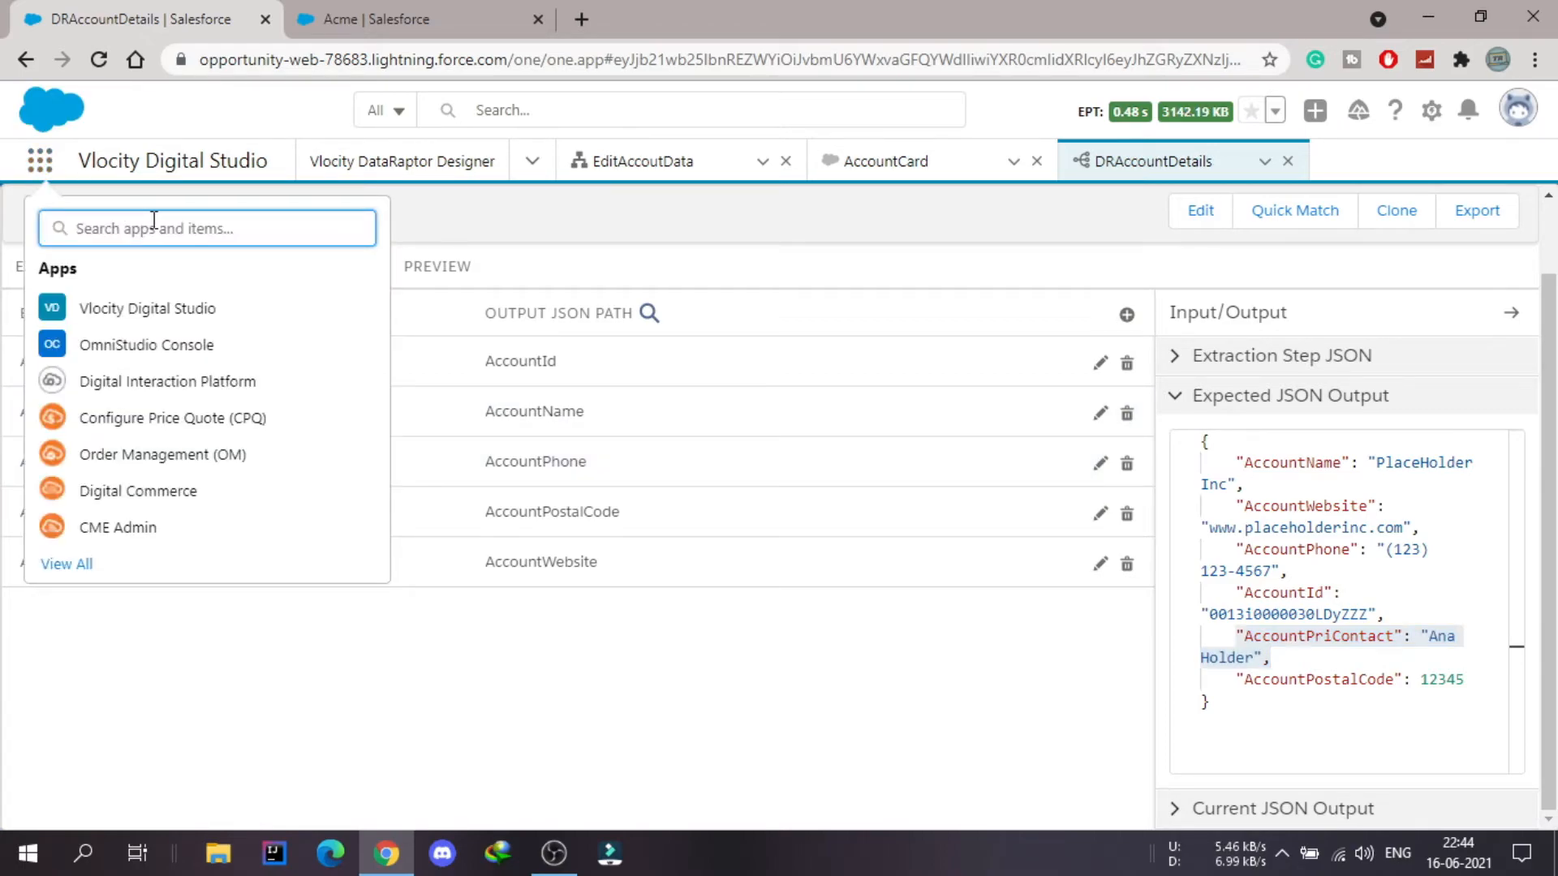
text(acc)
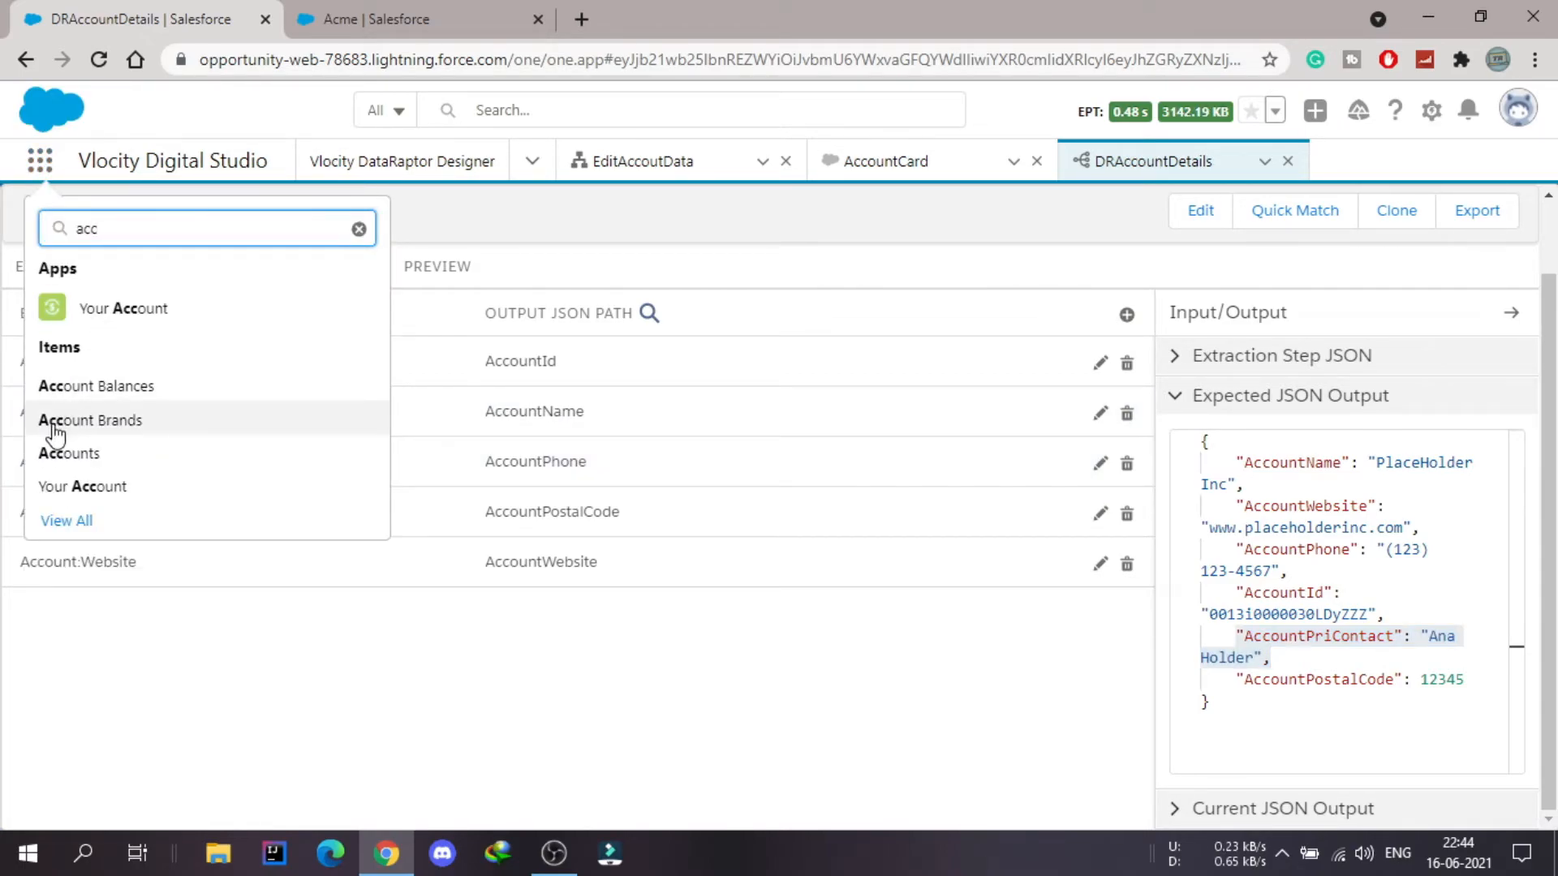
click(50, 455)
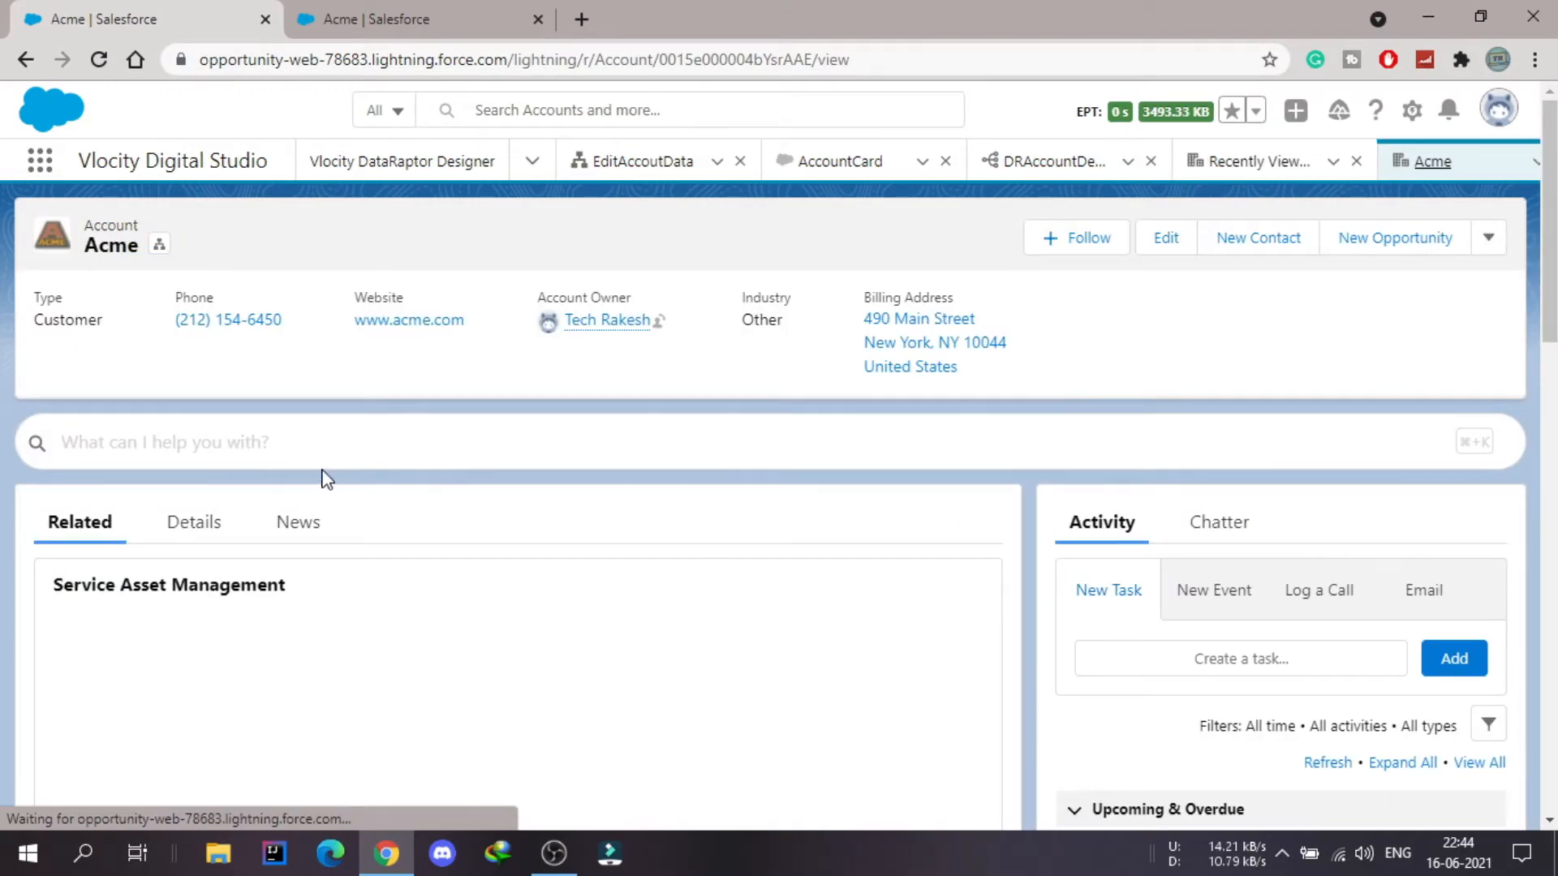
click(214, 529)
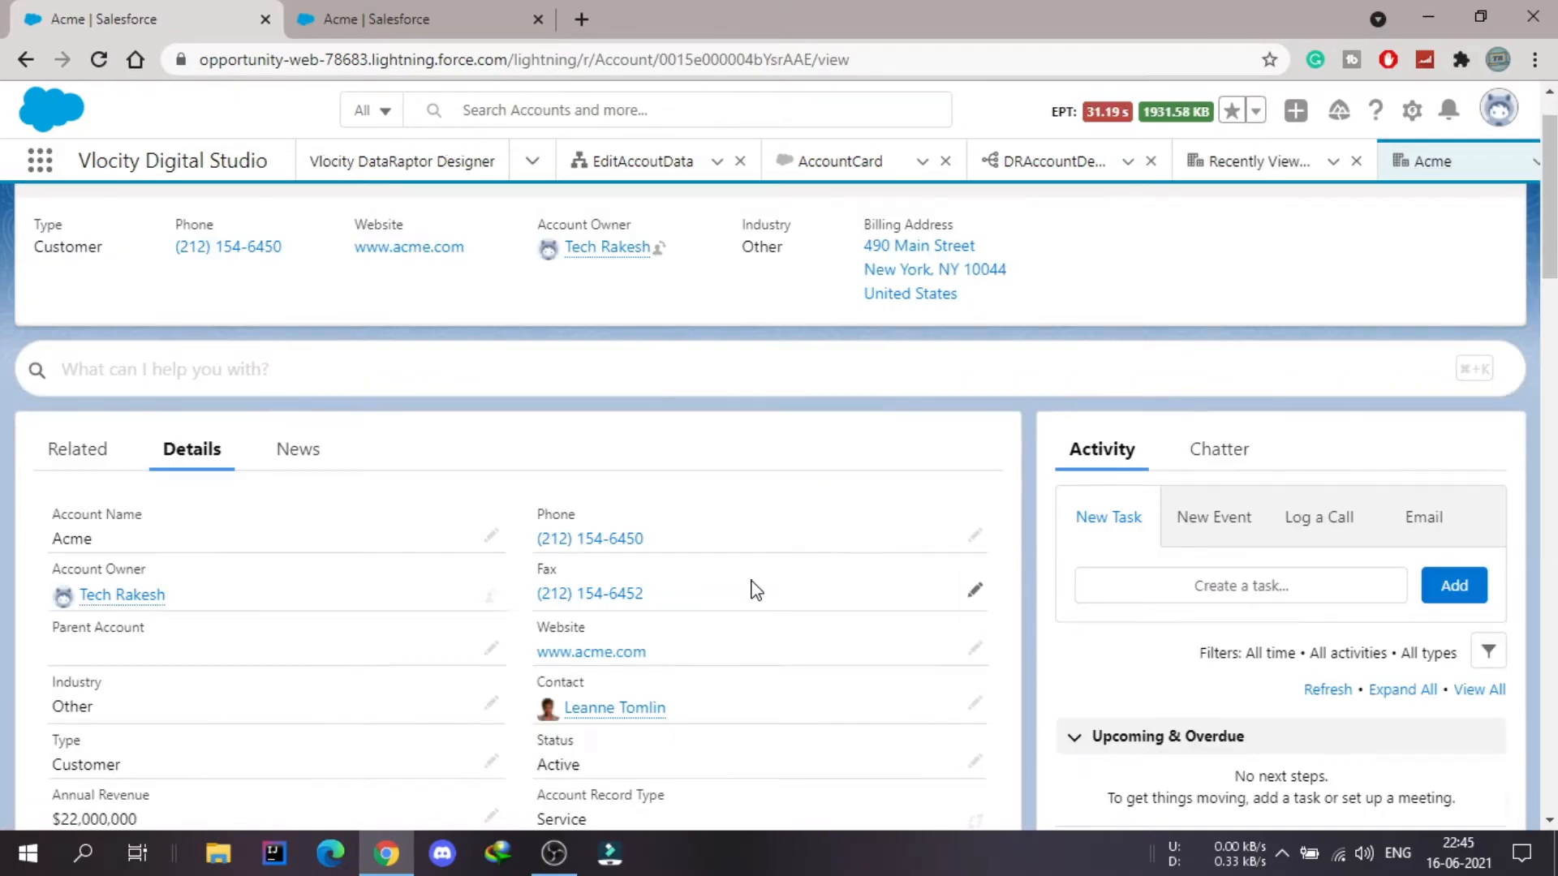
scroll(751, 588, down, 2)
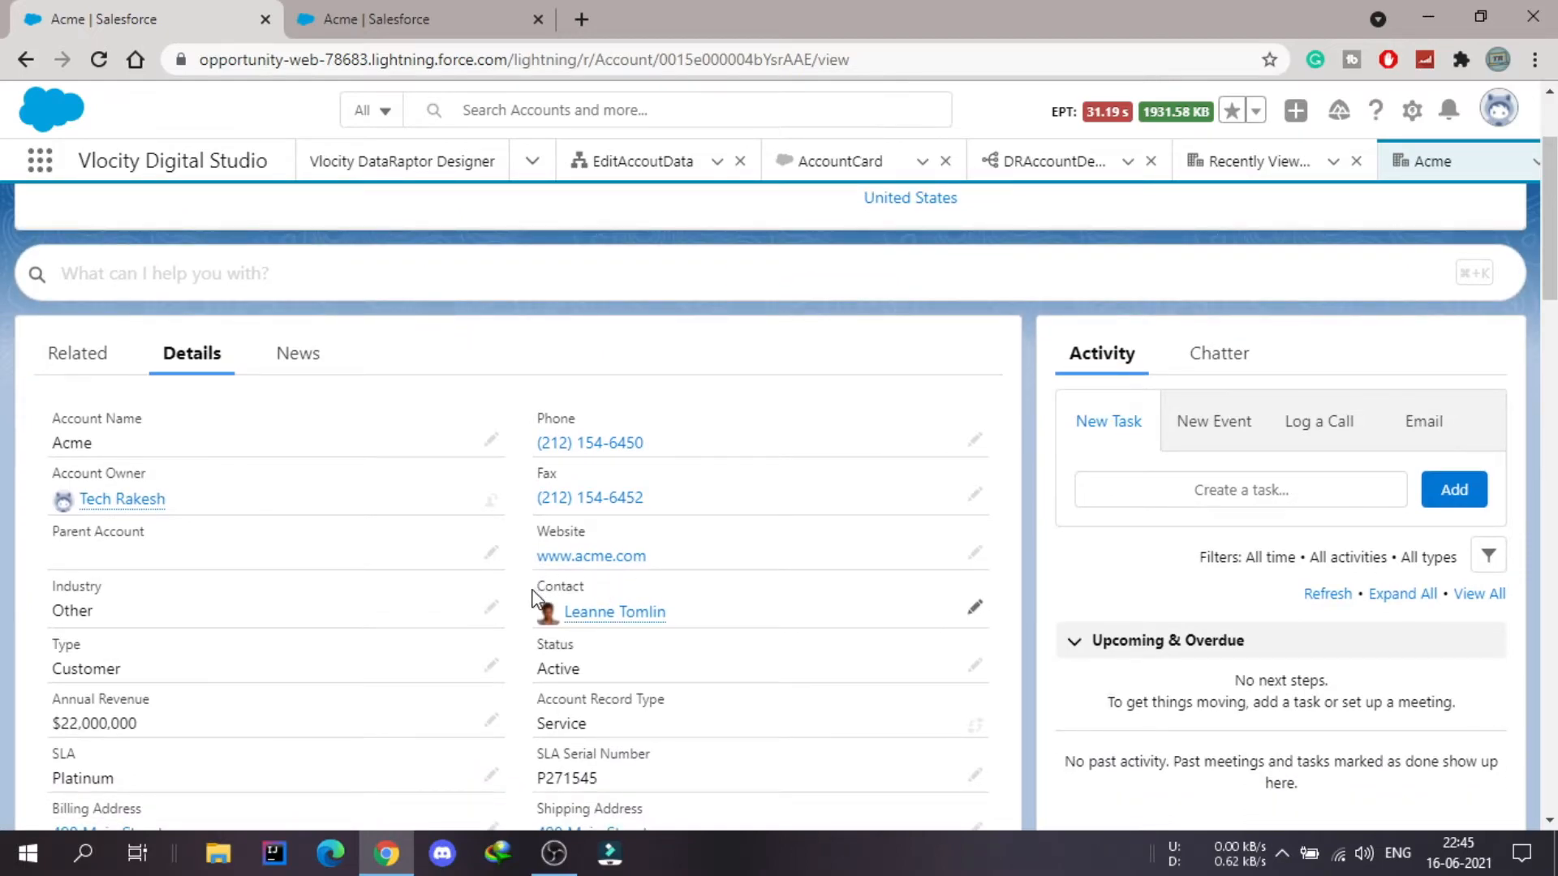
drag(532, 598, 686, 621)
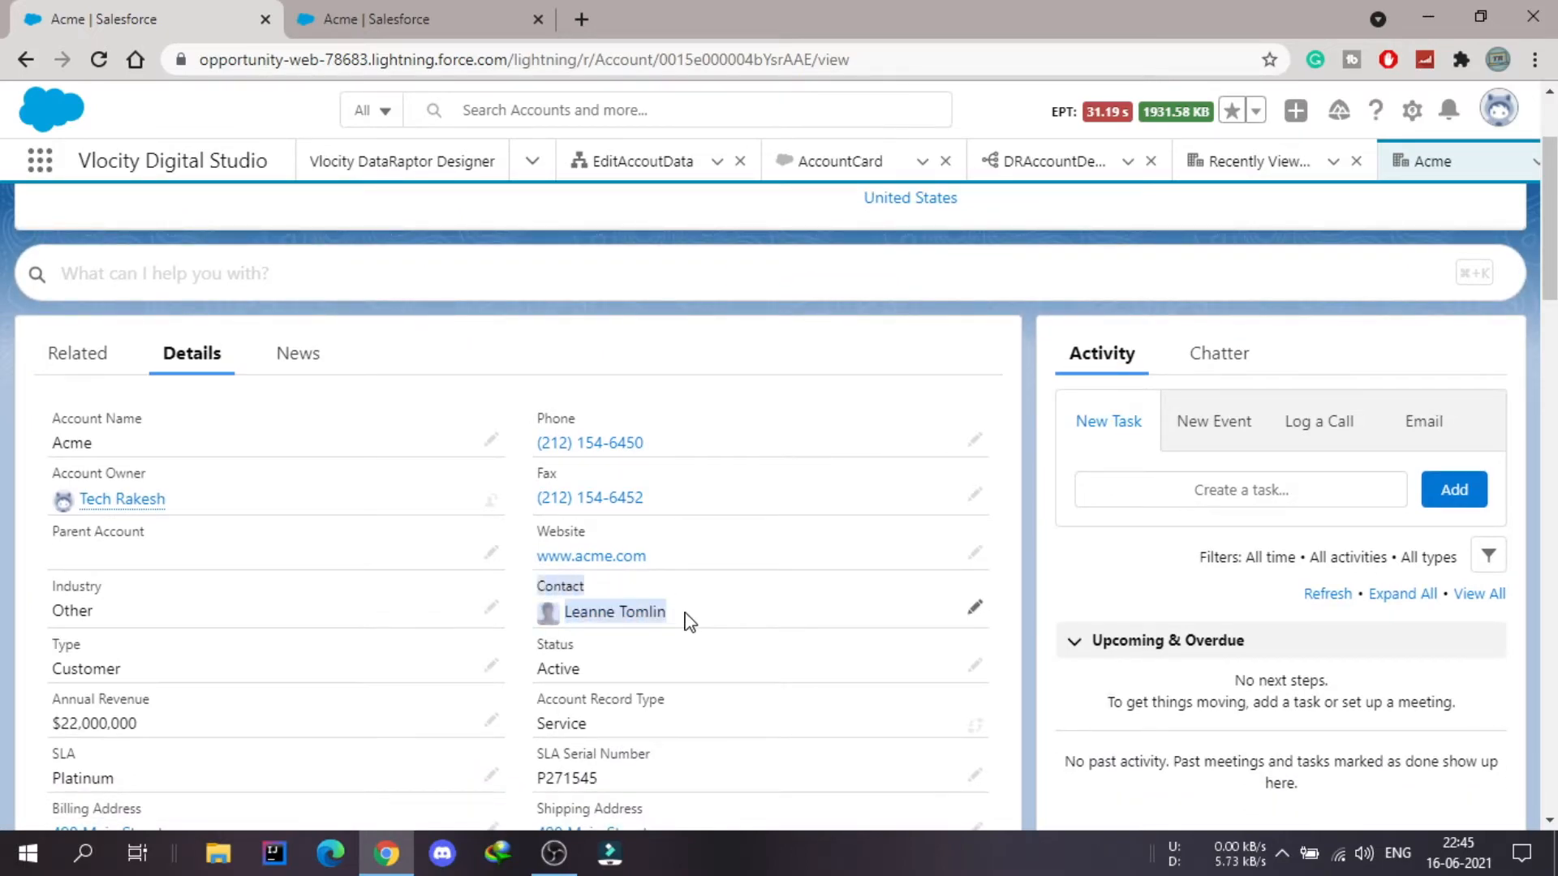
click(768, 593)
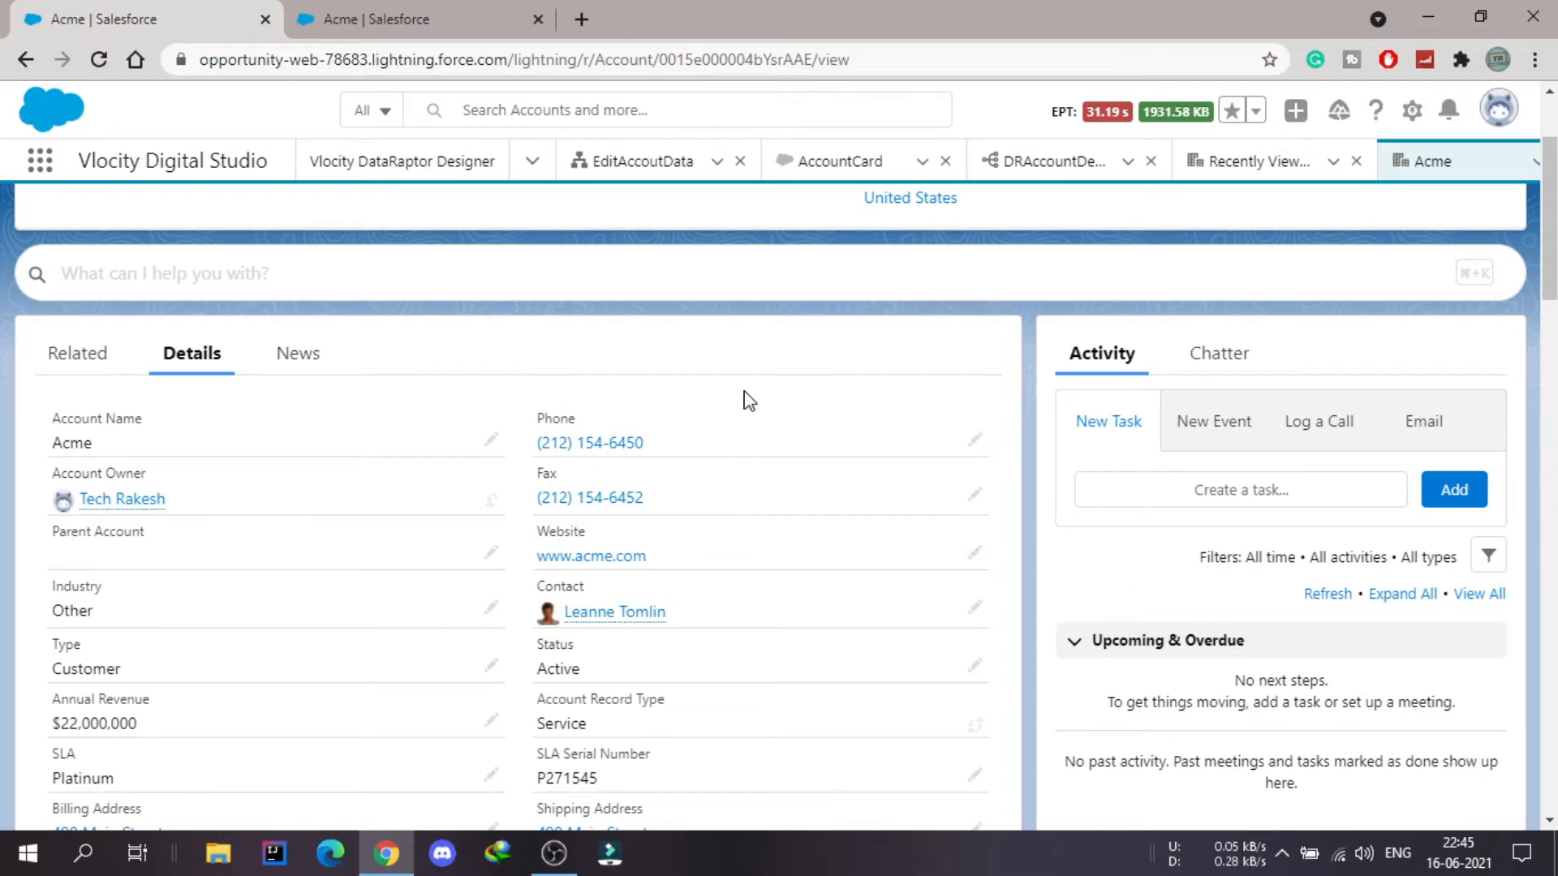
scroll(741, 393, up, 2)
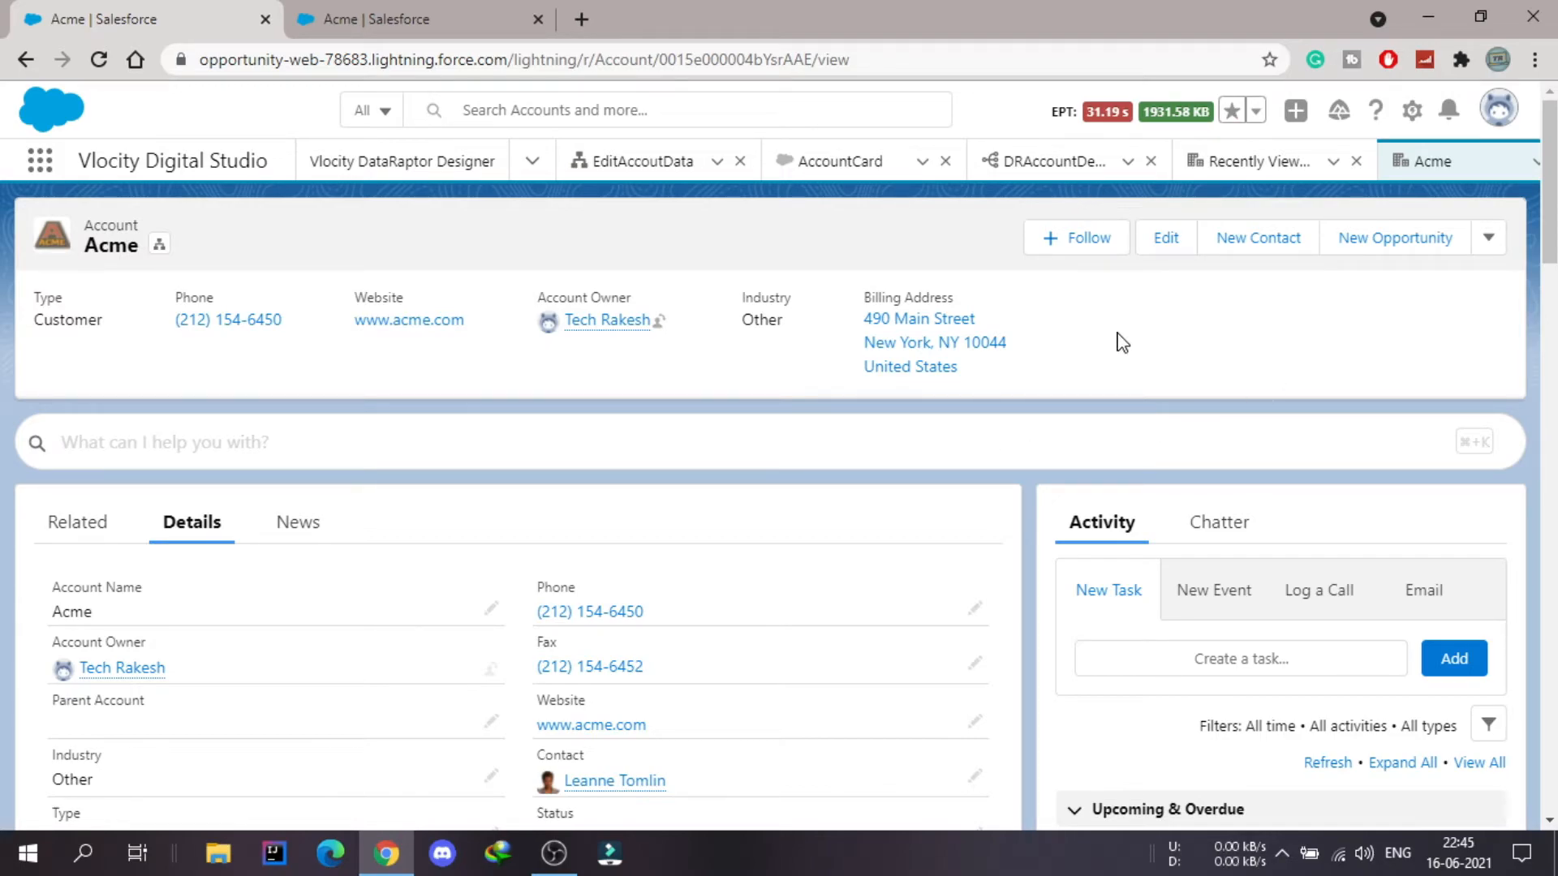
Return to DRAccountDetails and add an output mapping with Account:vlocity_cmt__PrimaryContactId__c as its extract JSON path
click(1079, 166)
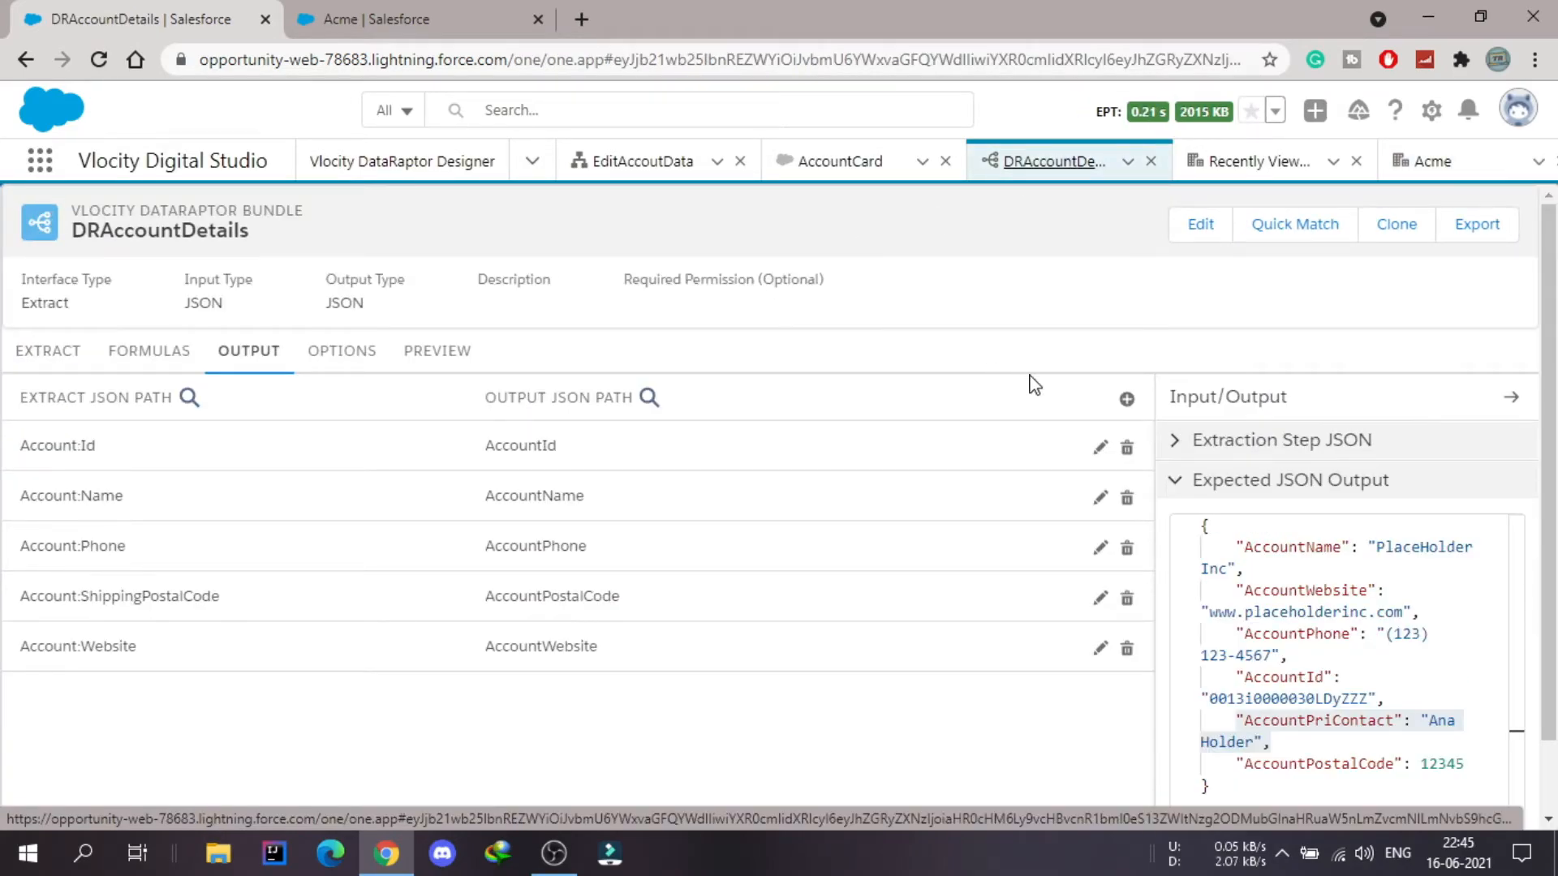
click(1127, 399)
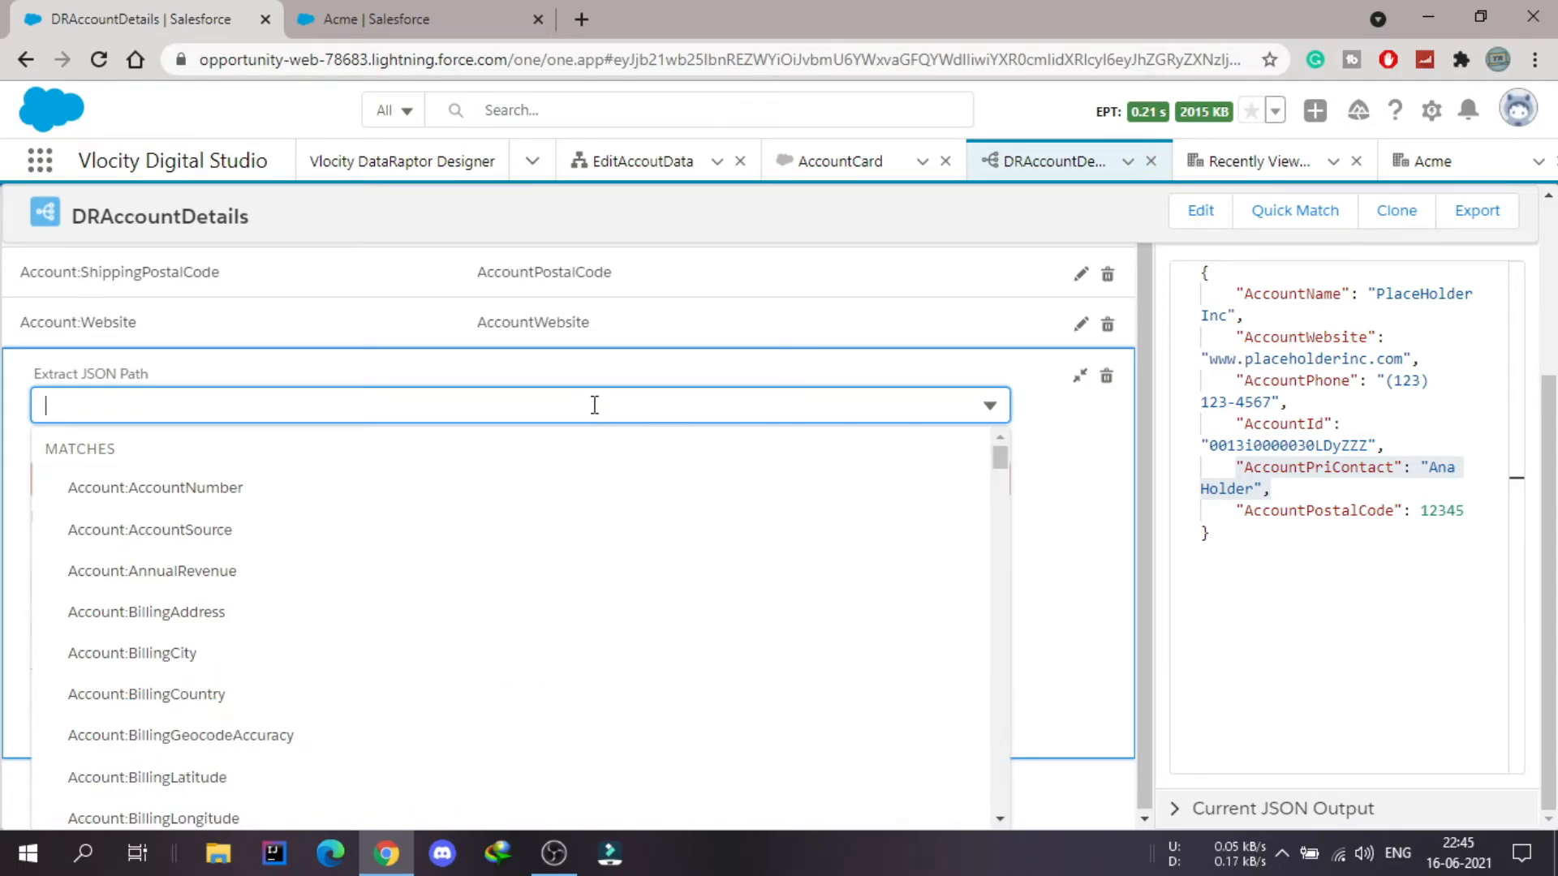
text(pri)
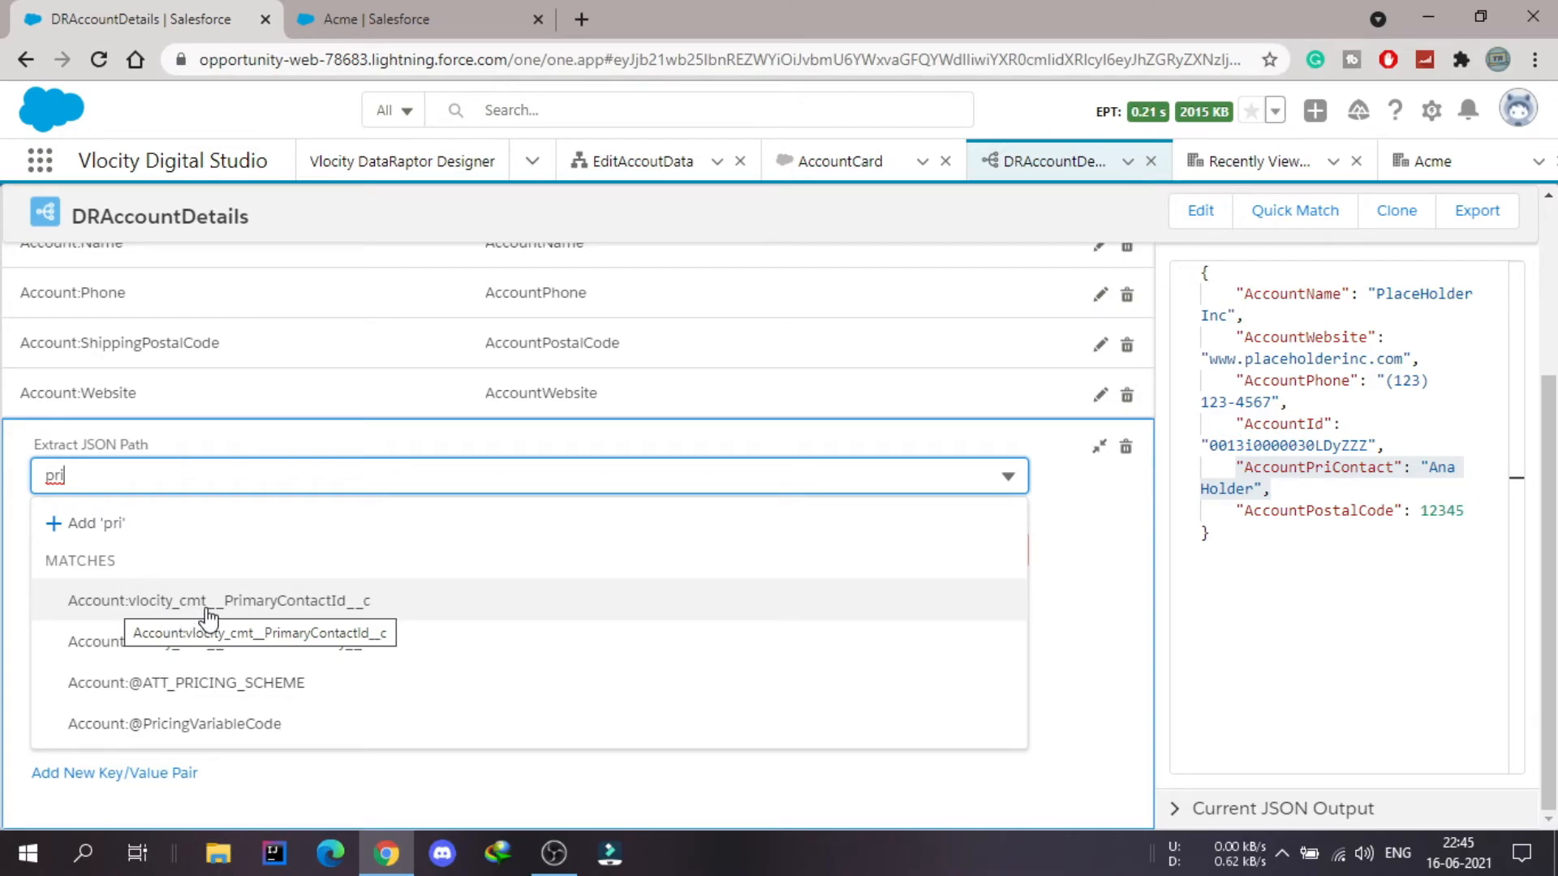
click(393, 609)
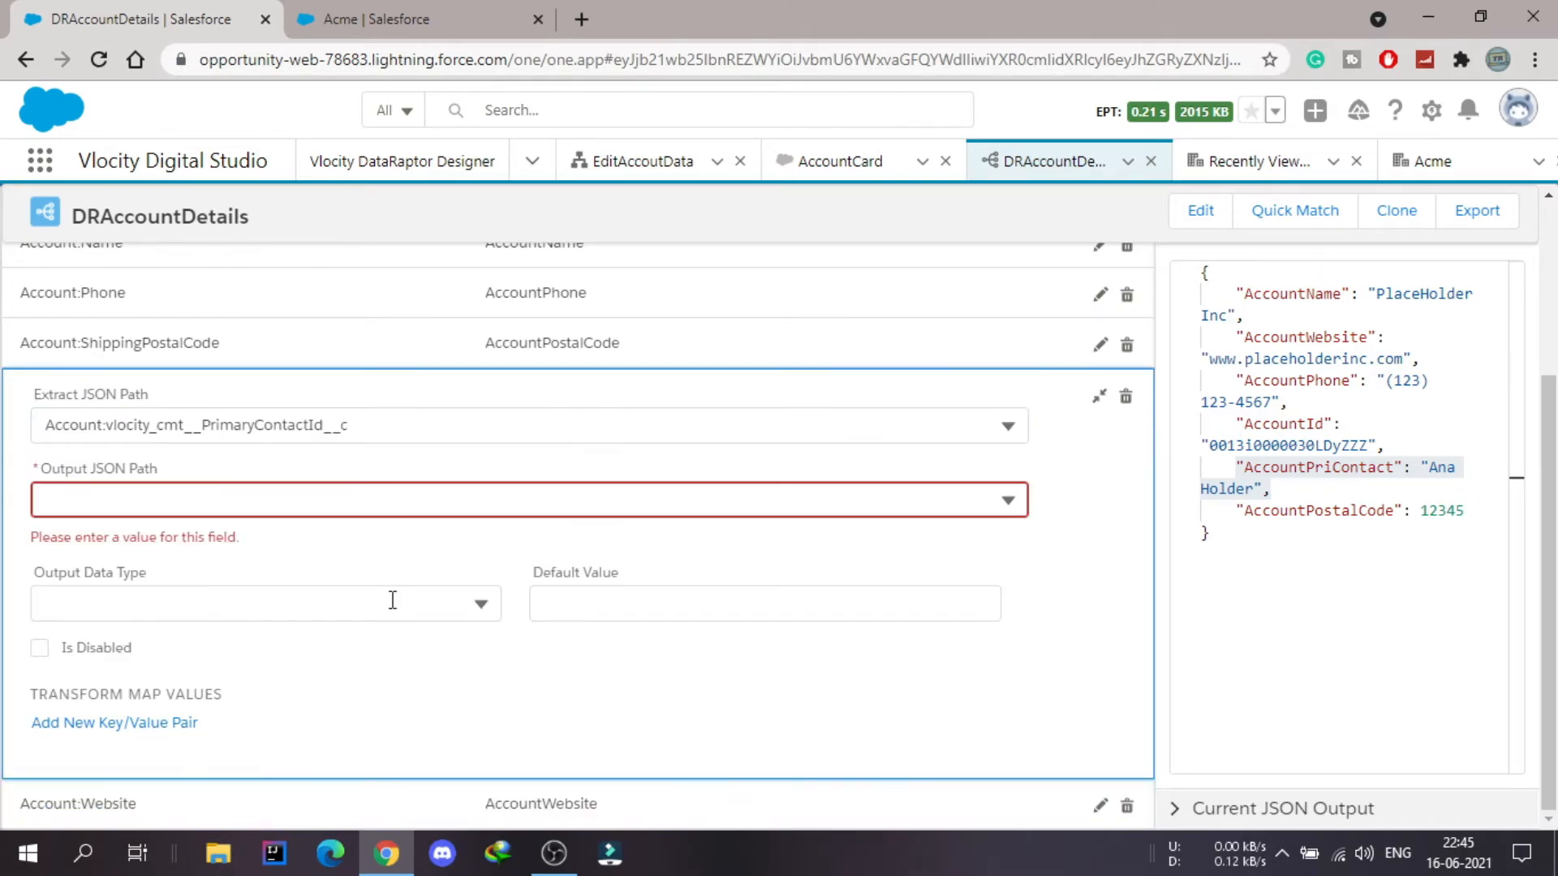
Change the new mapping's extract JSON path to the related contact's name, Account:vlocity_cmt__PrimaryContactId__r.Name
click(388, 424)
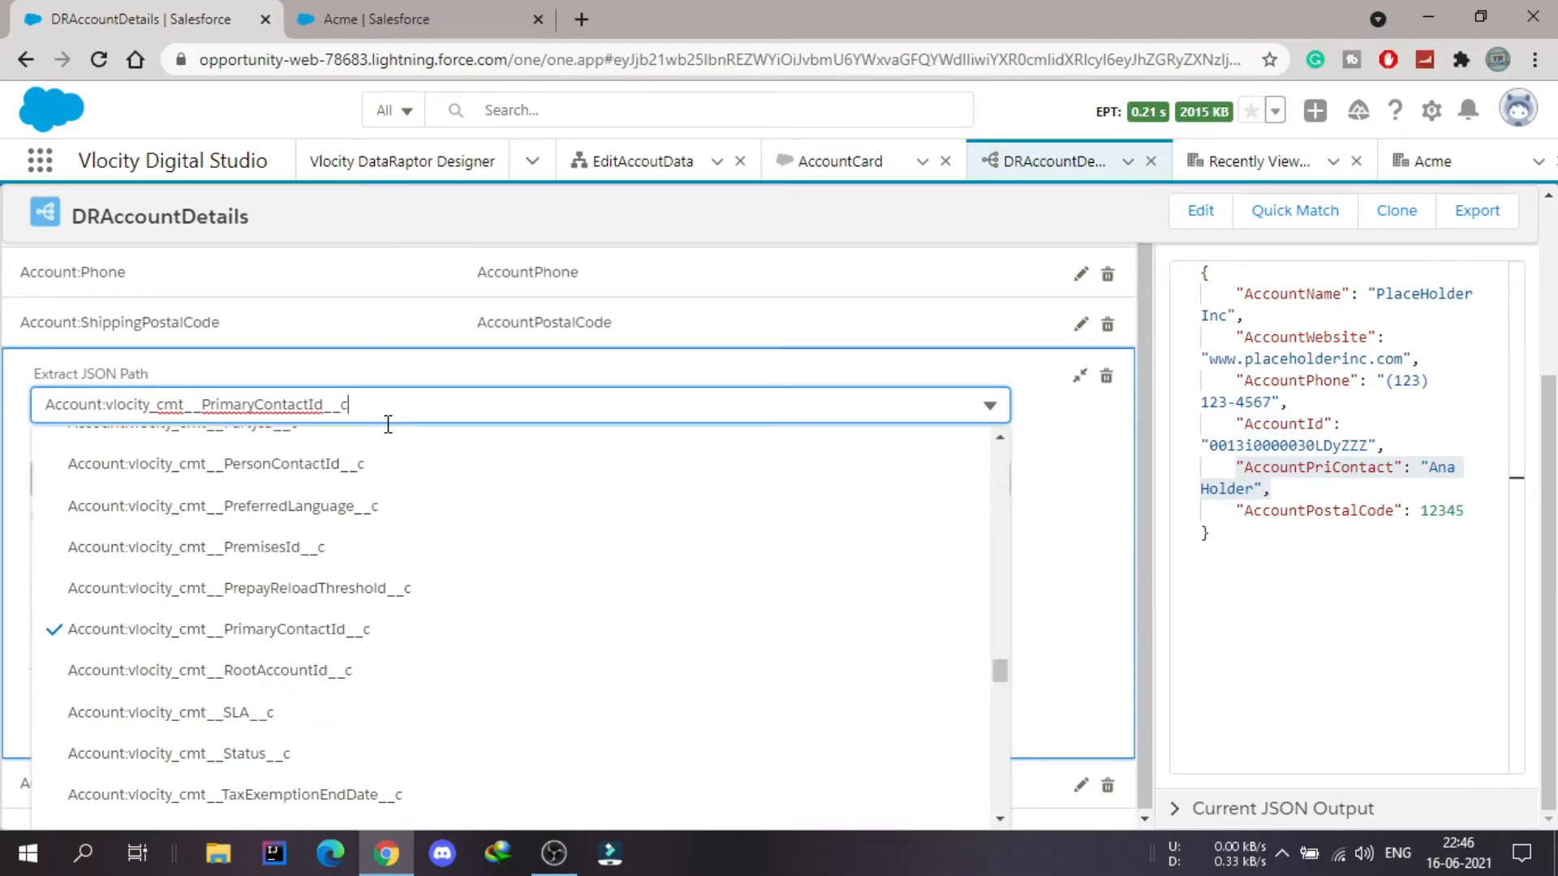
key(BackSpace)
text(r)
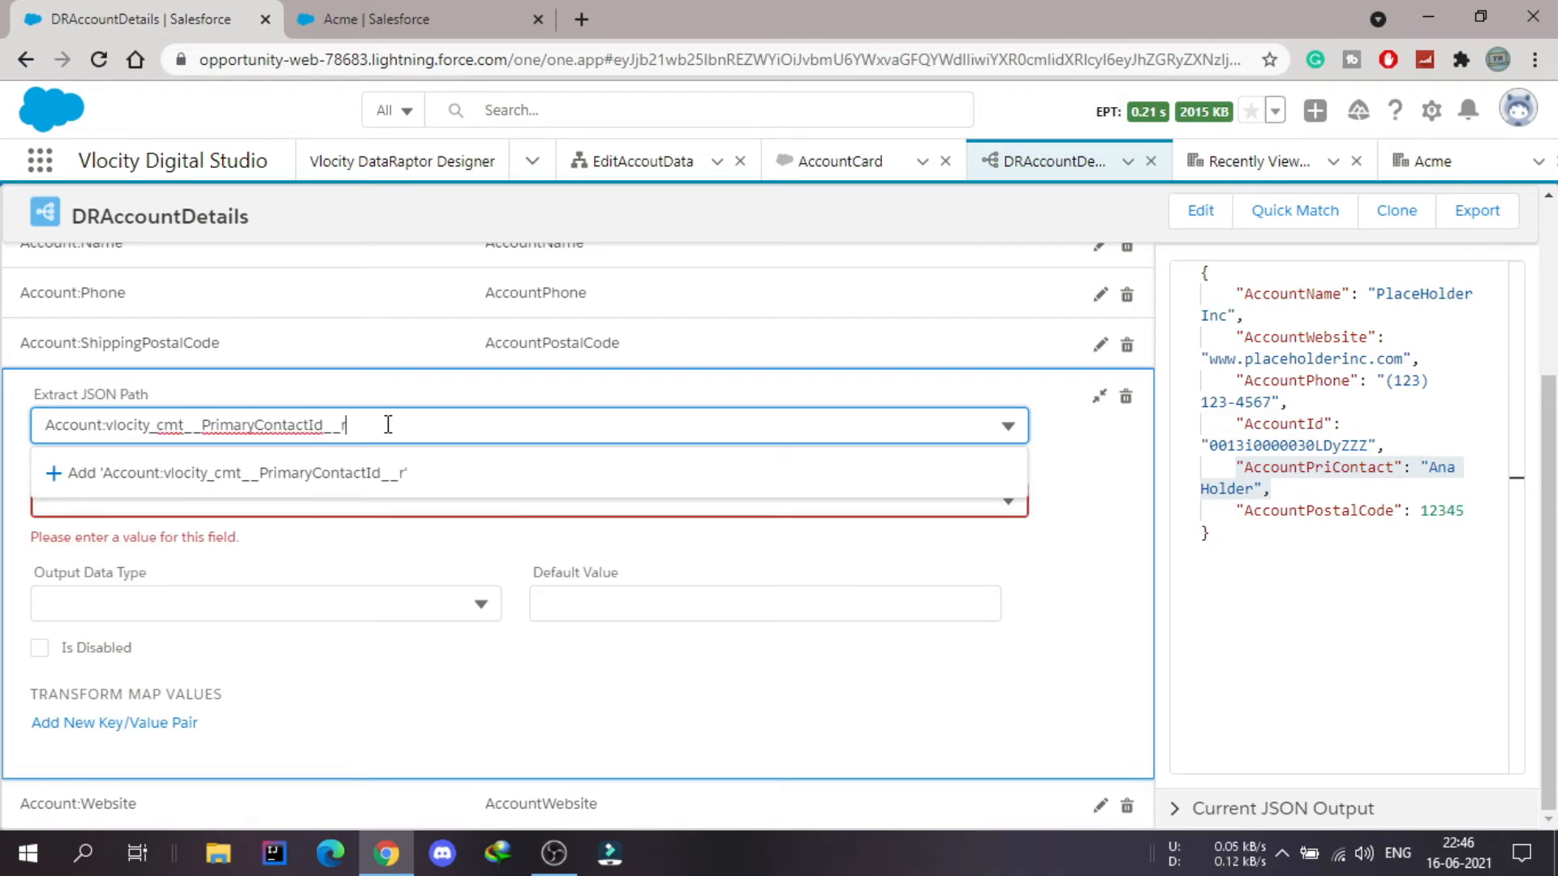
text(.Name)
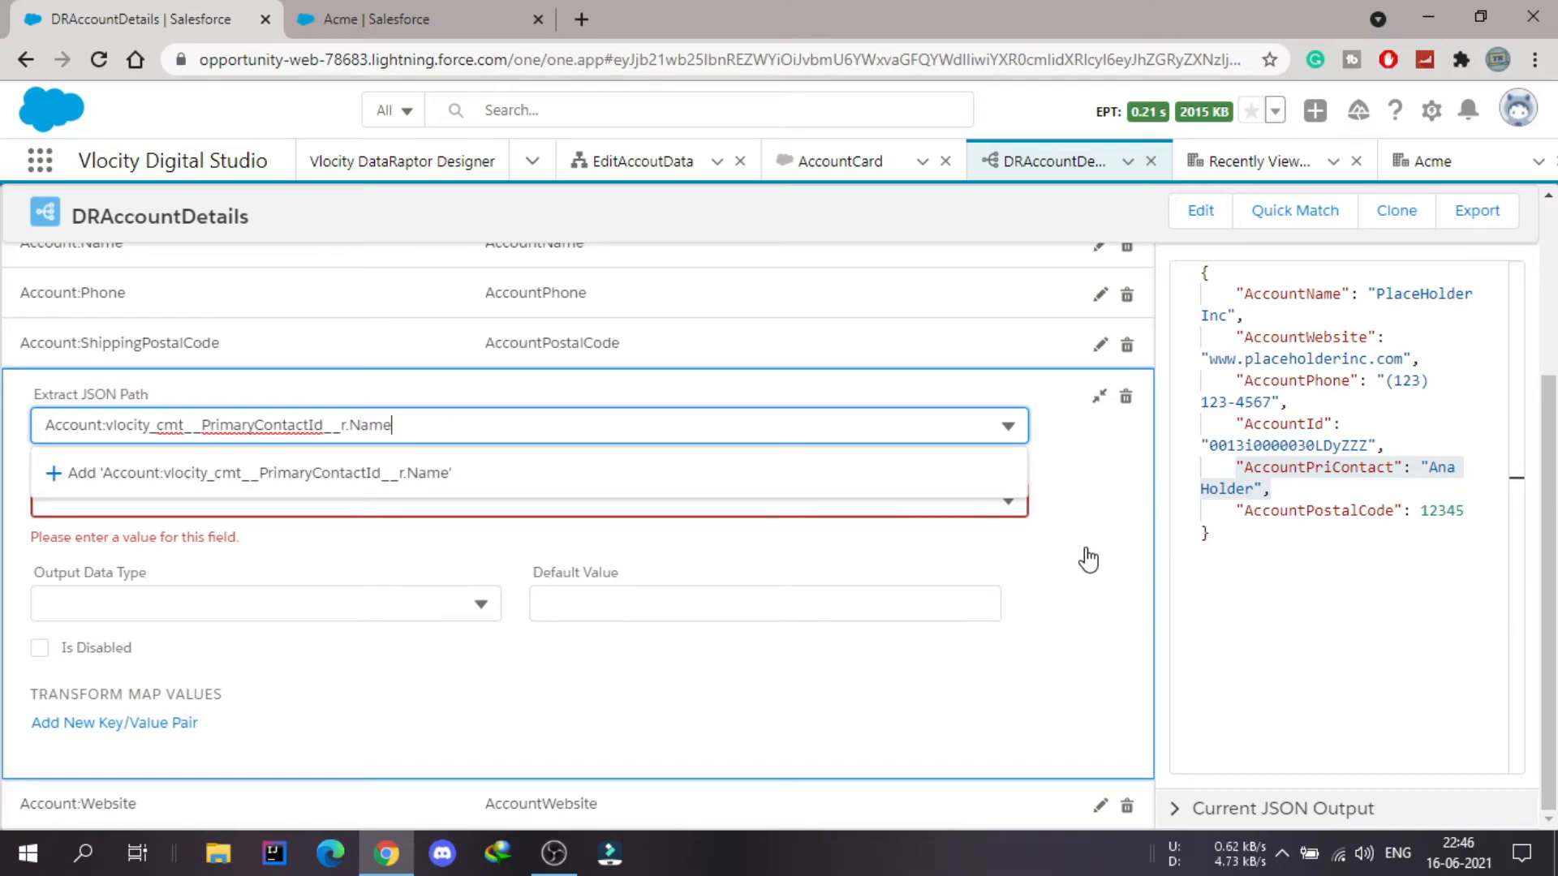
click(1098, 497)
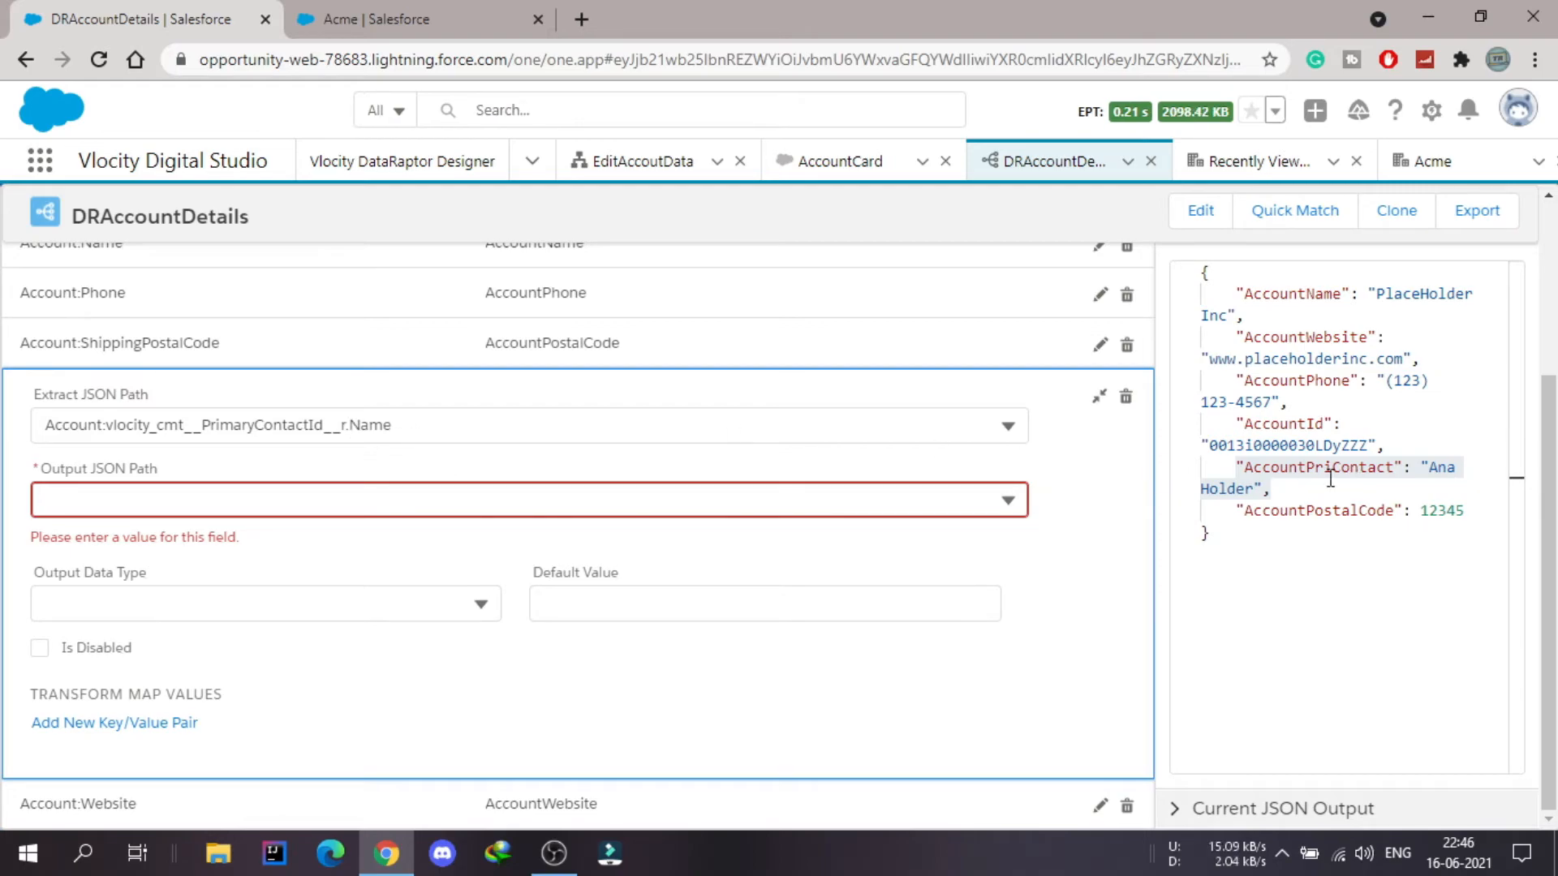
Set the primary contact mapping's output JSON path to AccountPriContact and collapse the mapping
drag(1225, 468, 1286, 486)
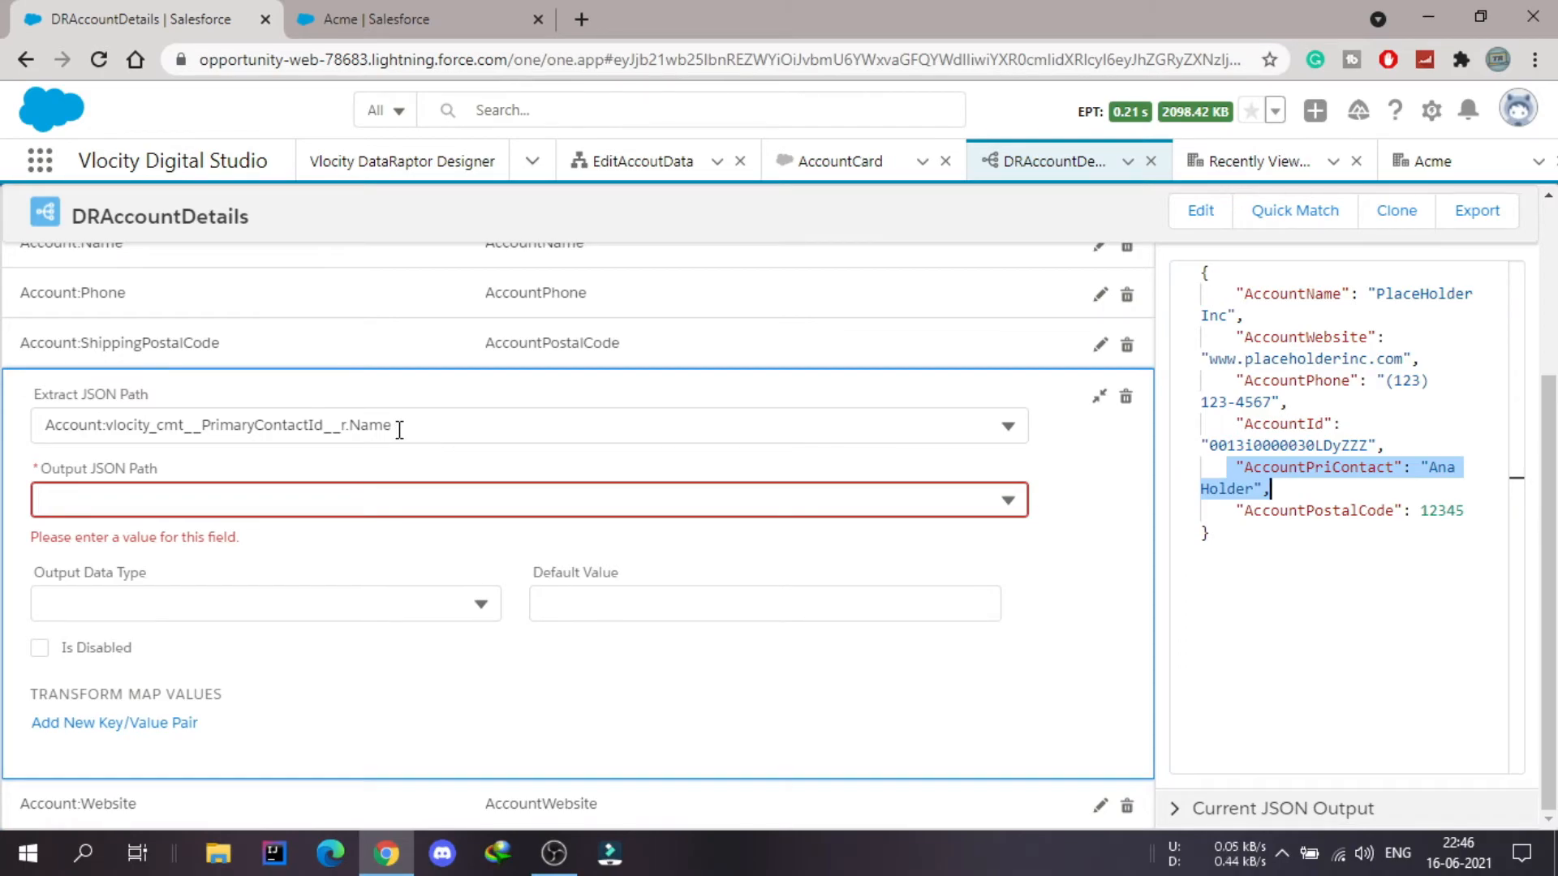
click(445, 504)
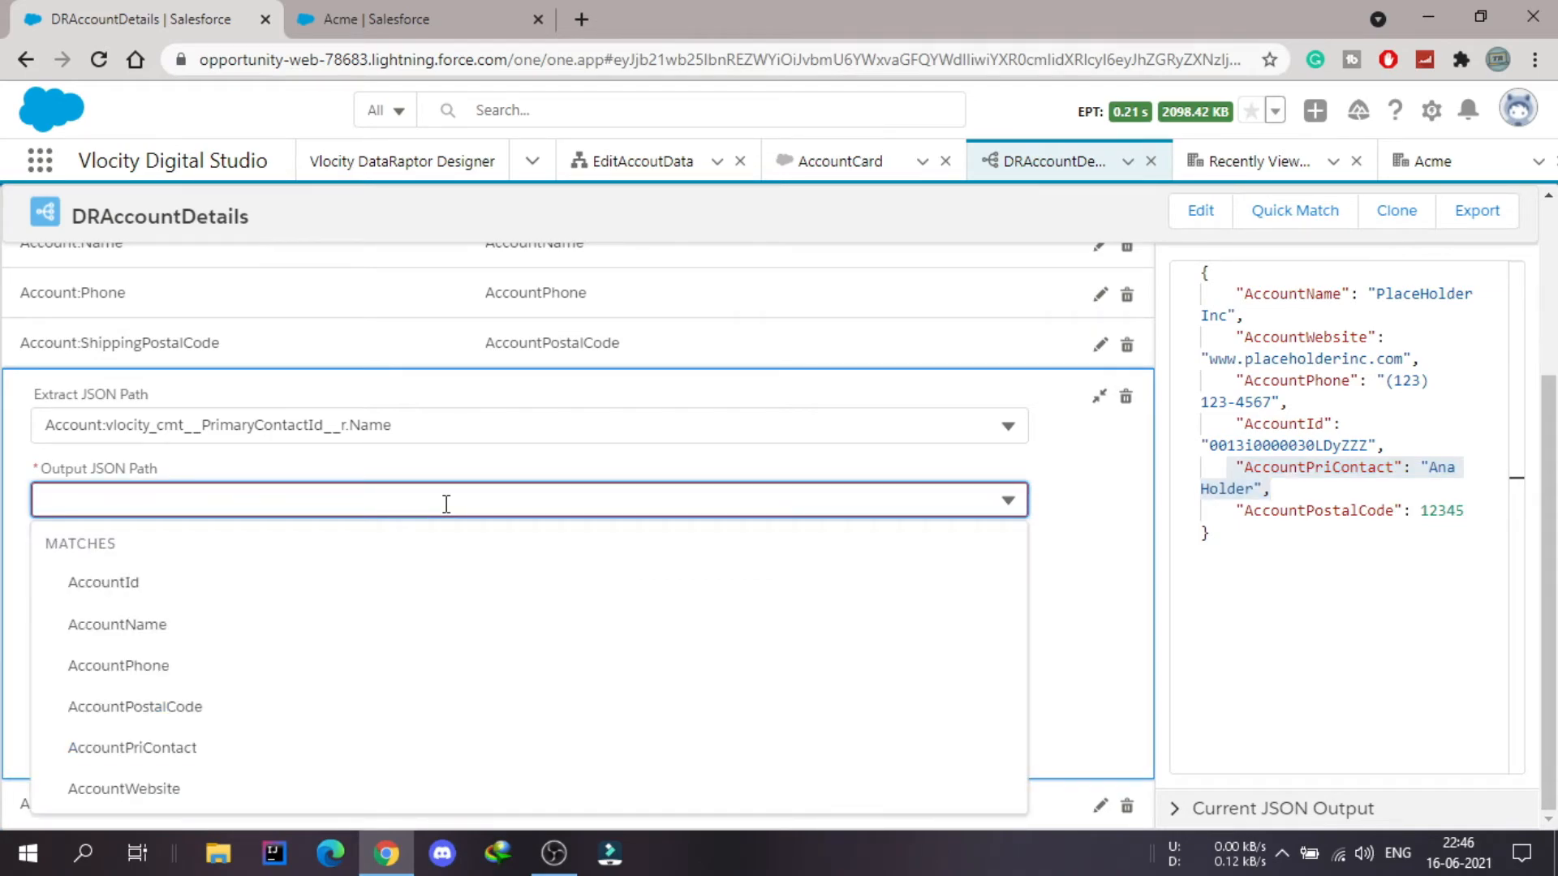
click(191, 747)
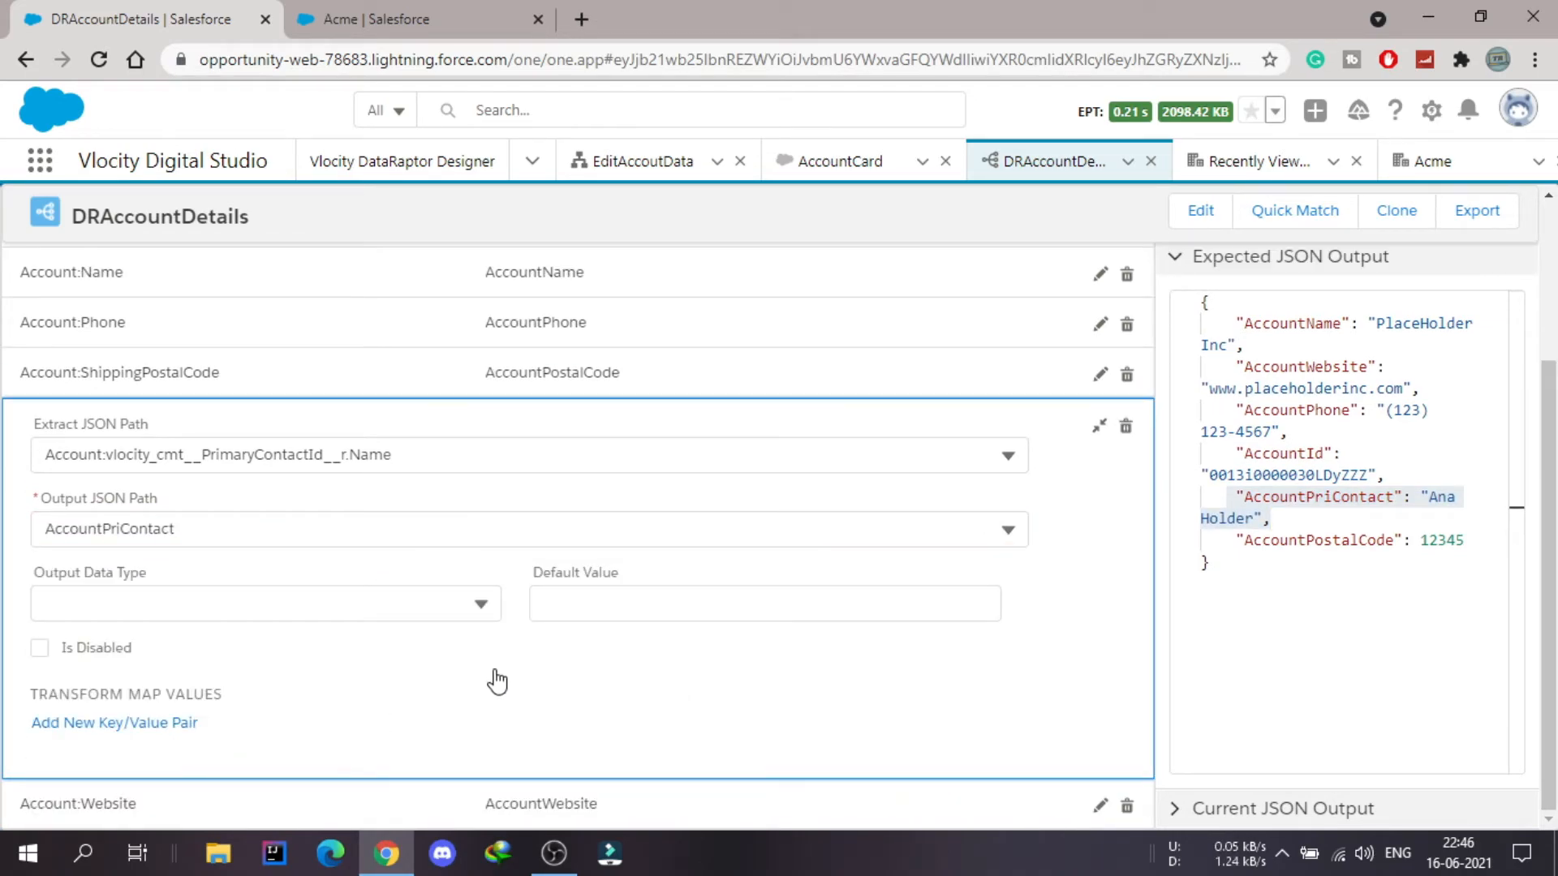
click(1306, 630)
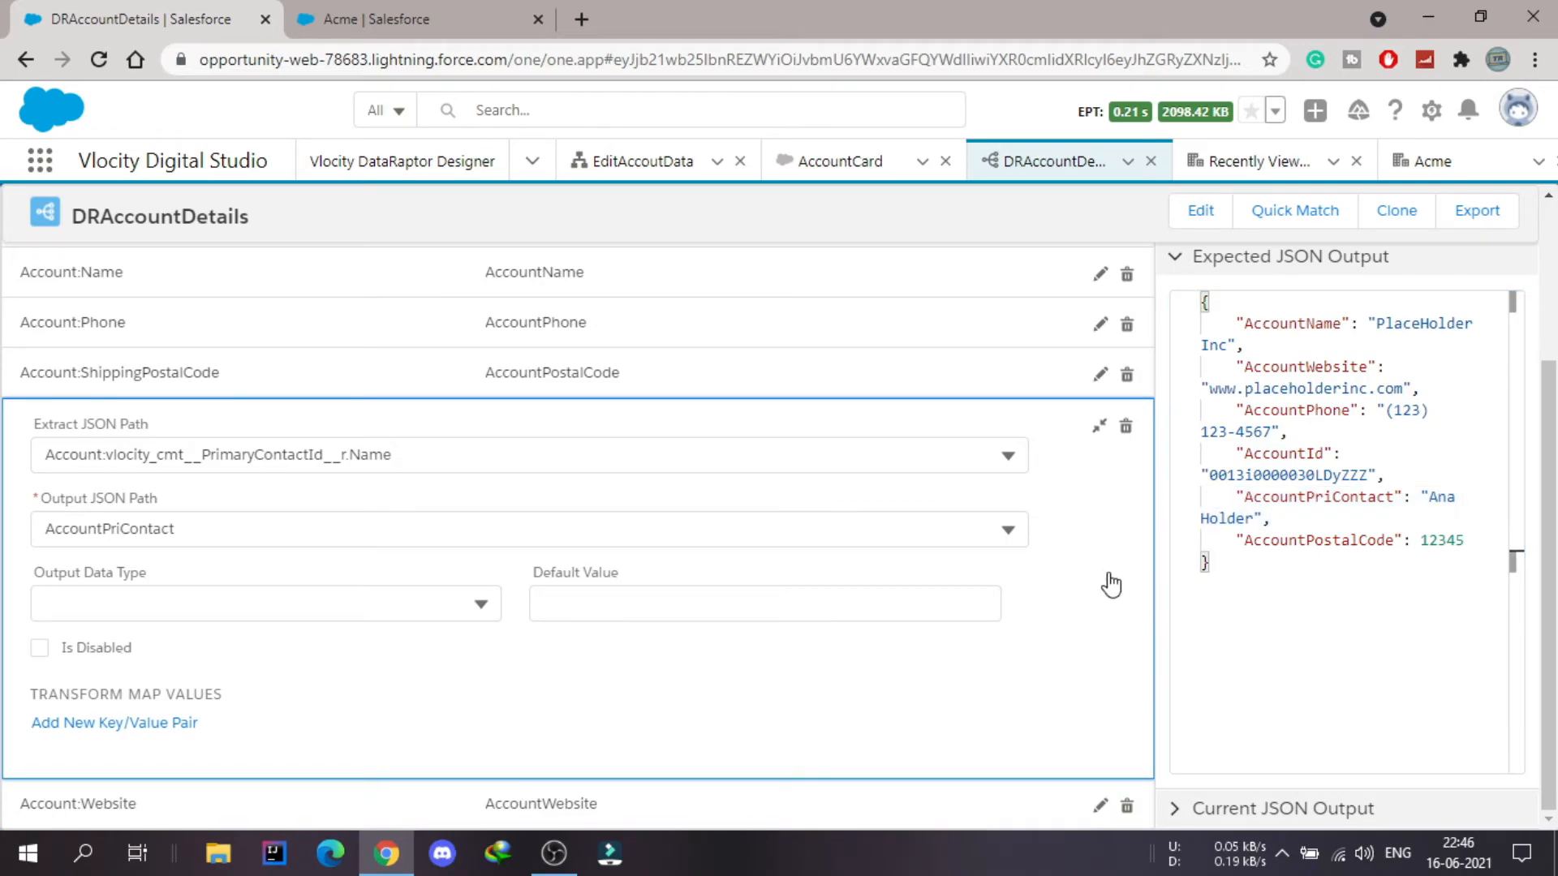
click(1098, 428)
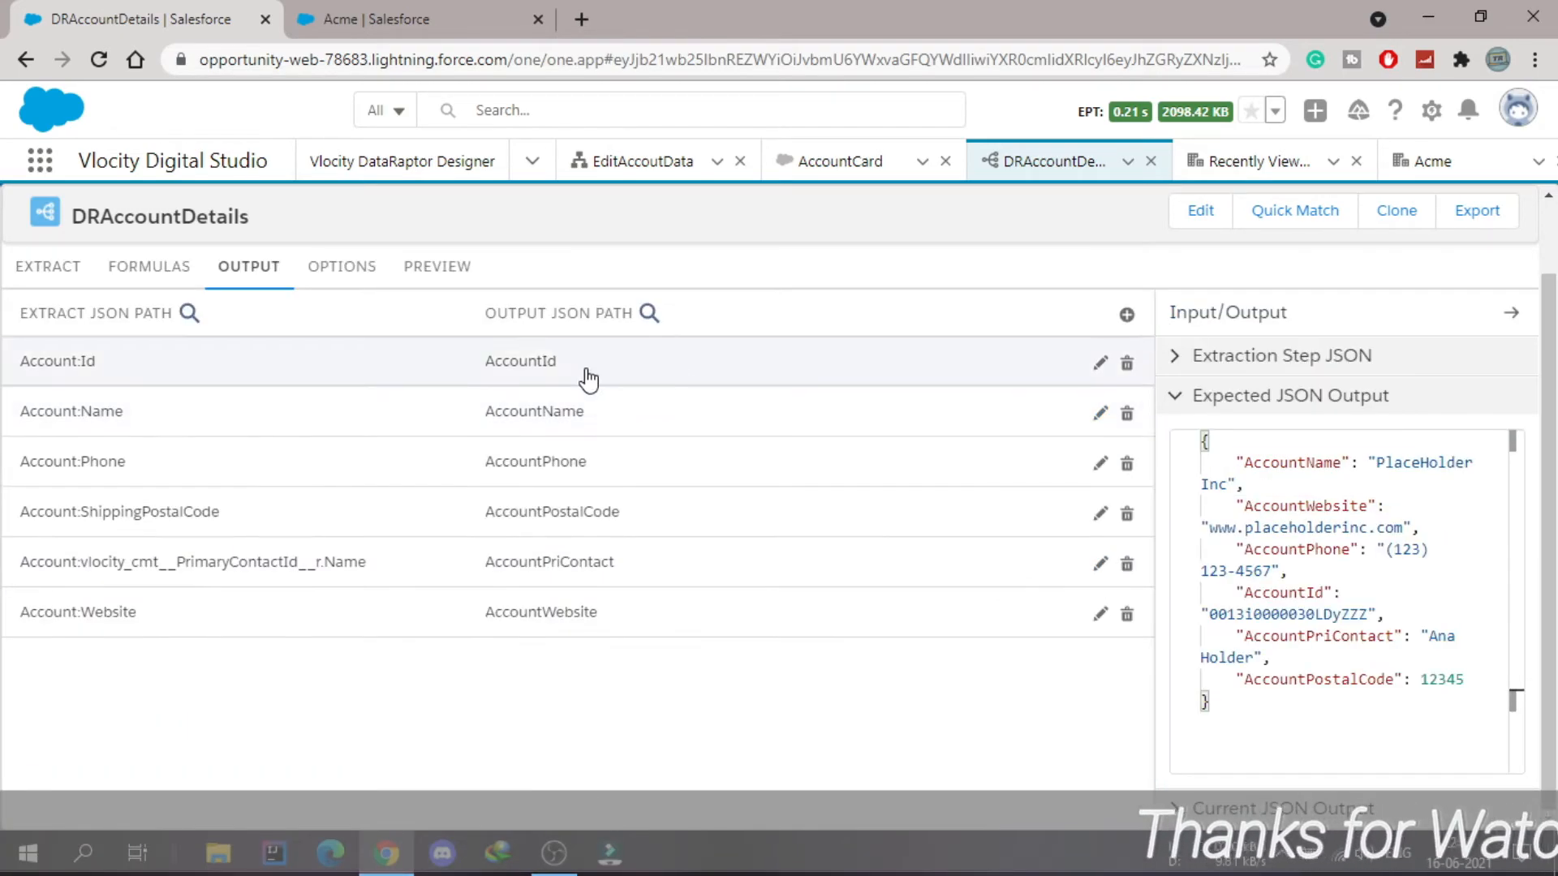
Add an empty input parameter to the DRAccountDetails preview and check which input key the Account extract step filters on
click(443, 276)
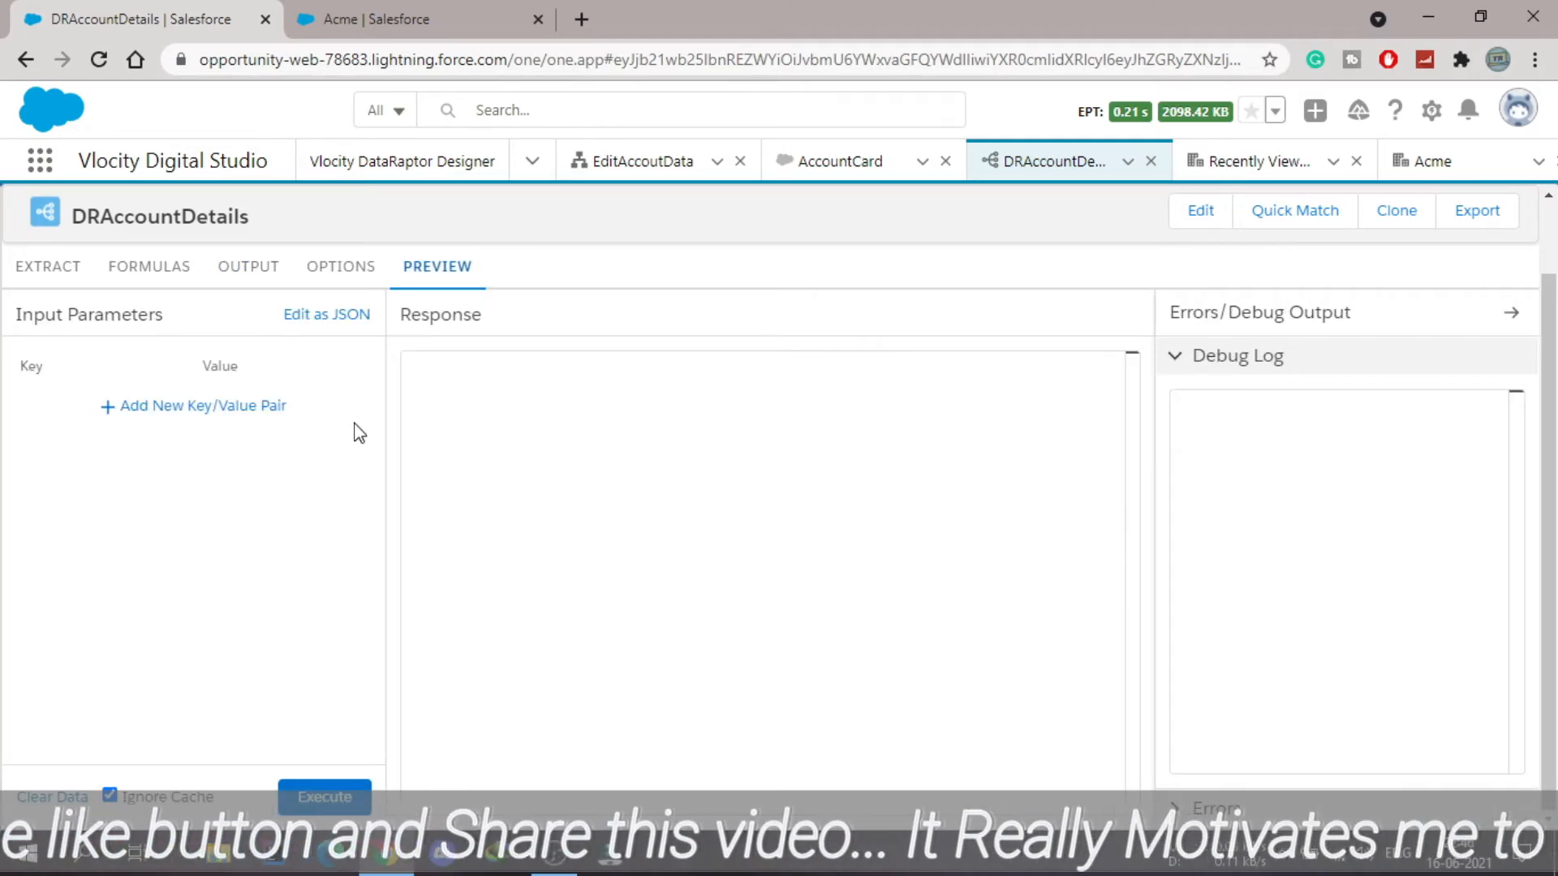
click(164, 421)
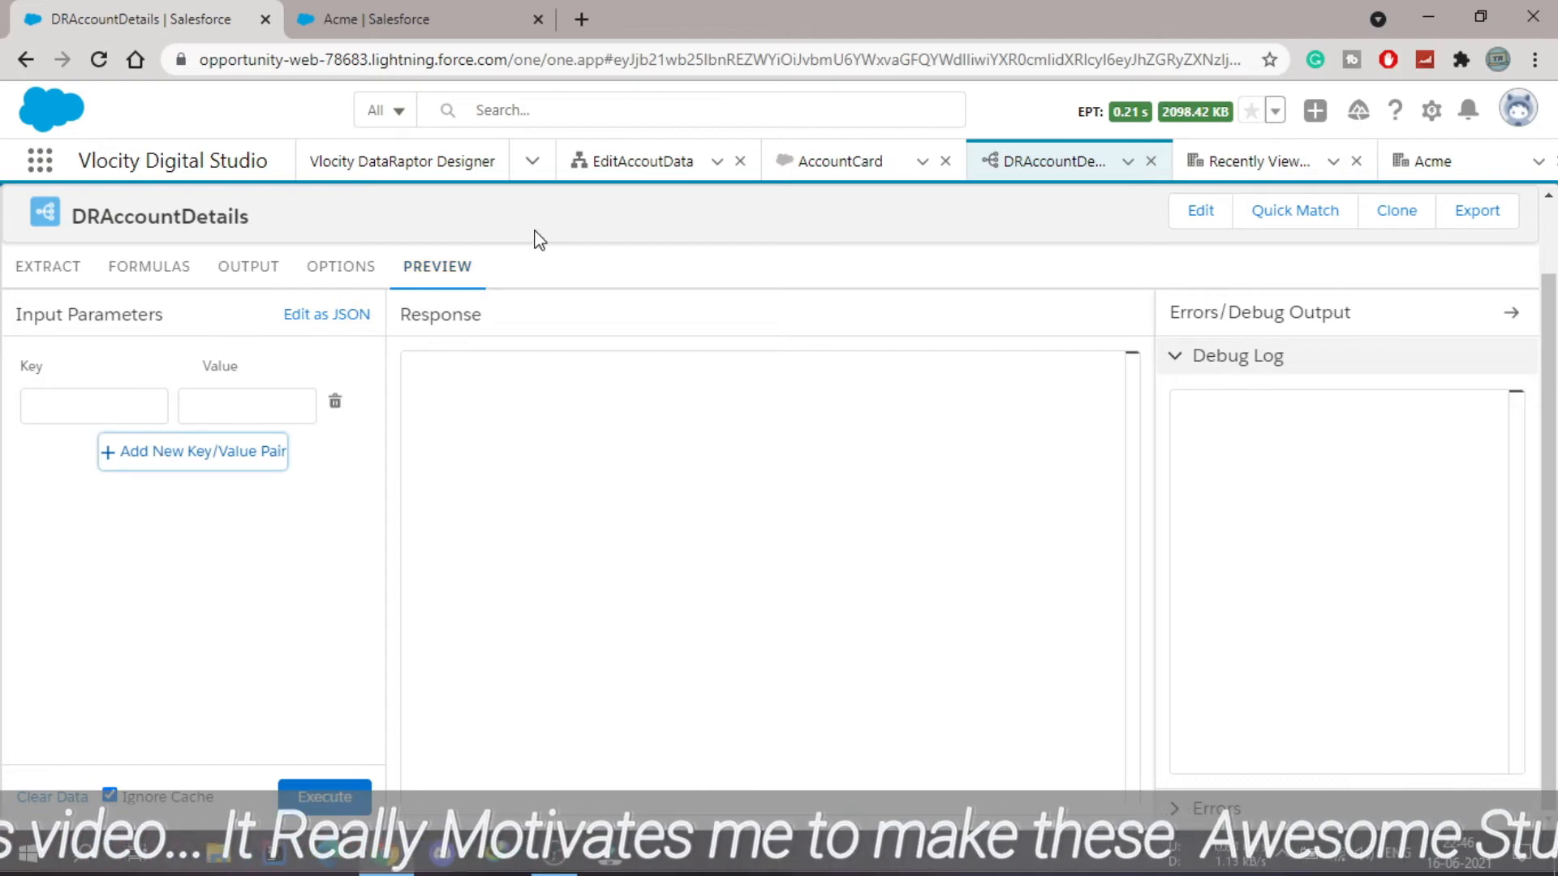
click(45, 276)
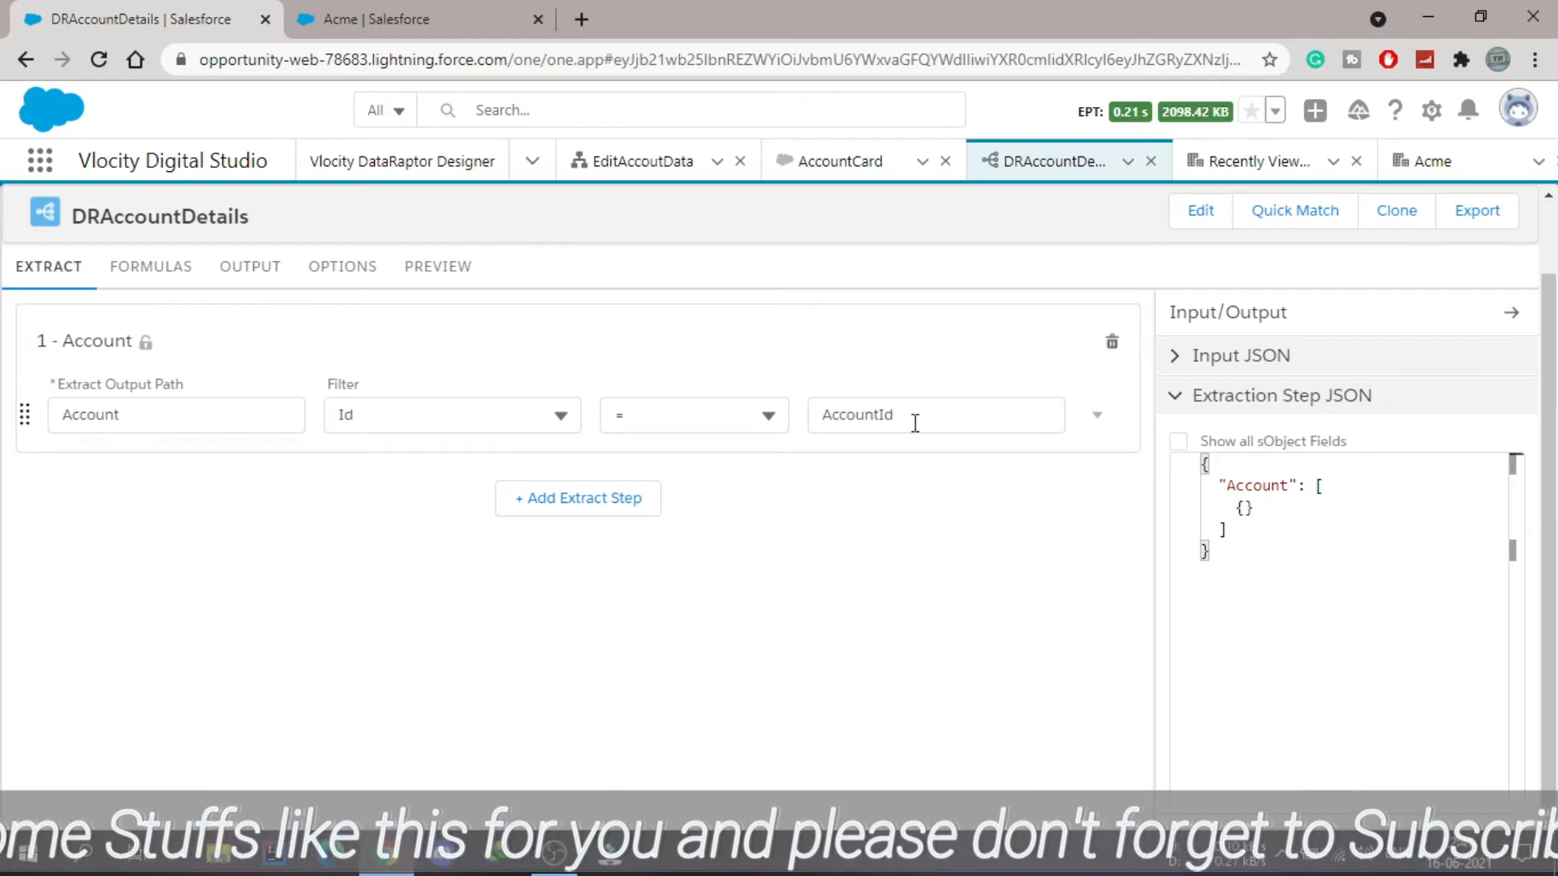
double_click(915, 423)
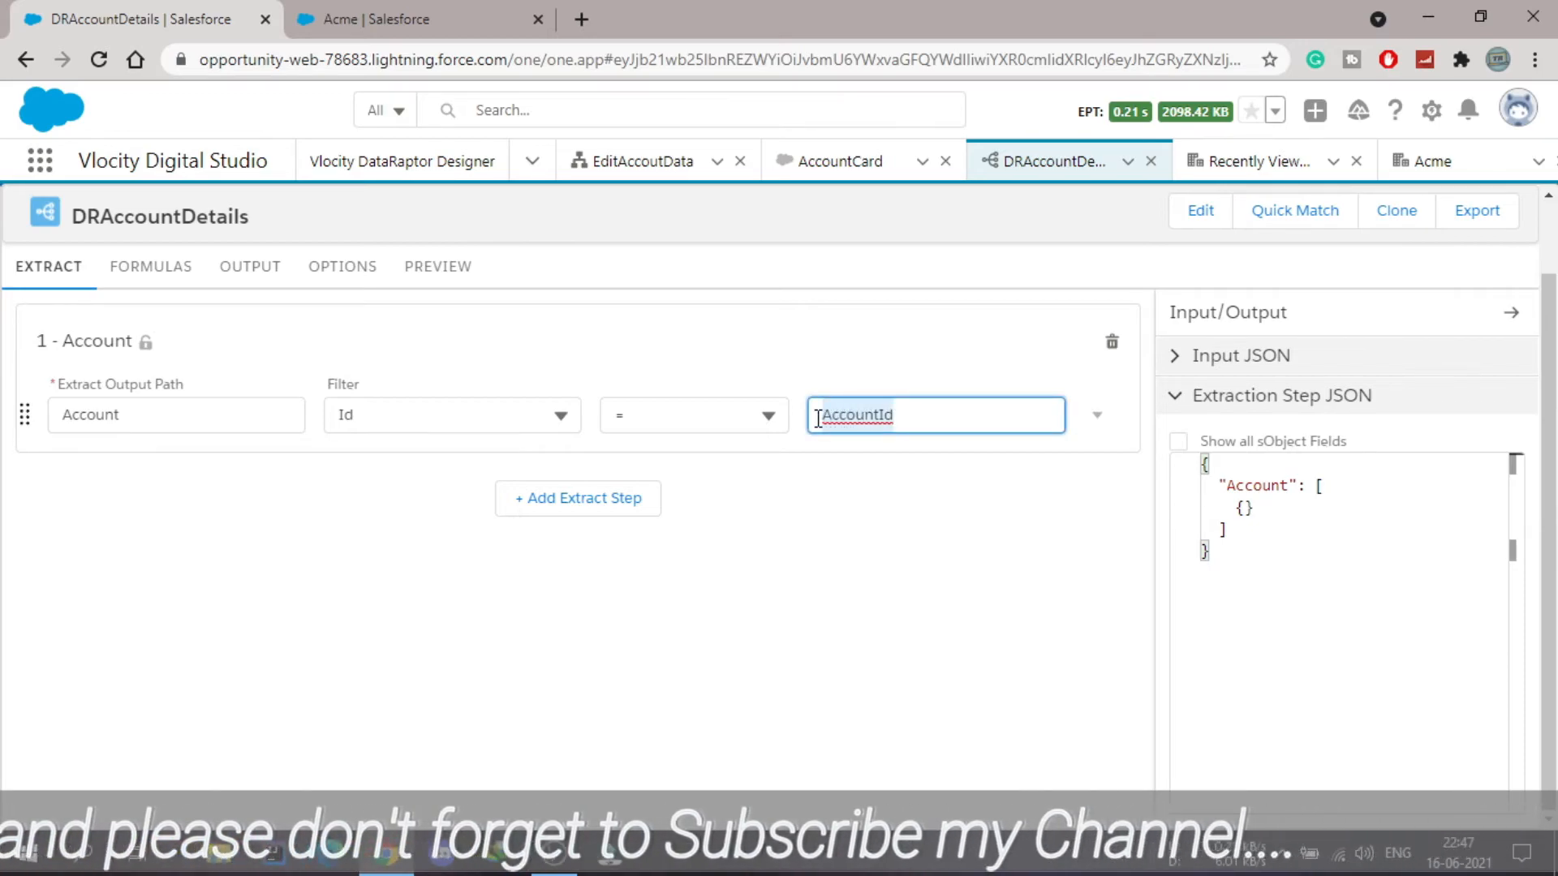
click(911, 521)
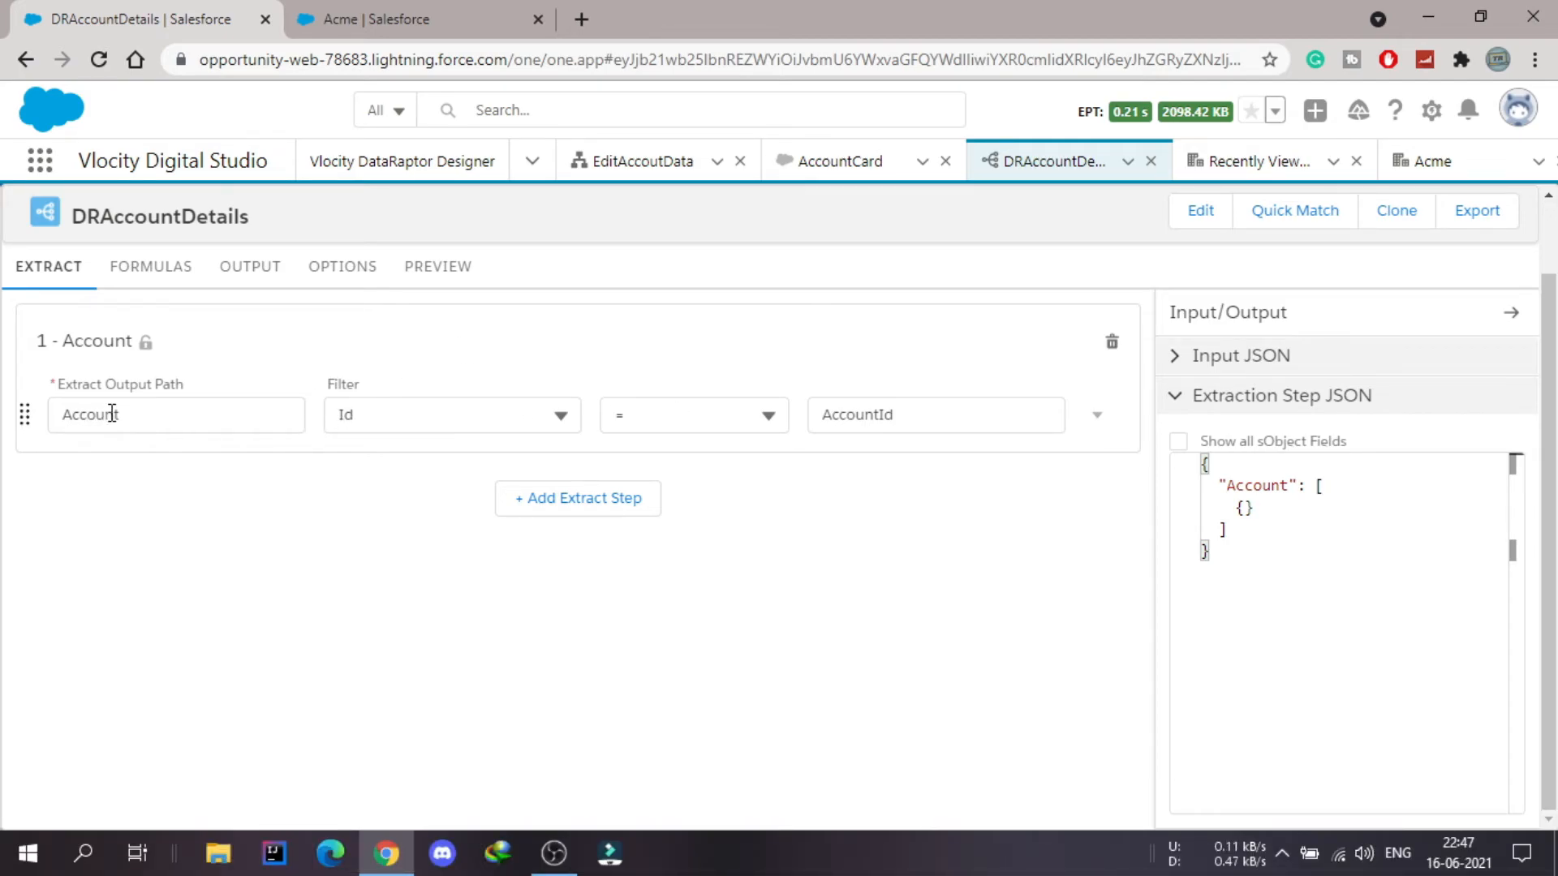
Set the key of the preview's input parameter to AccountId
click(456, 282)
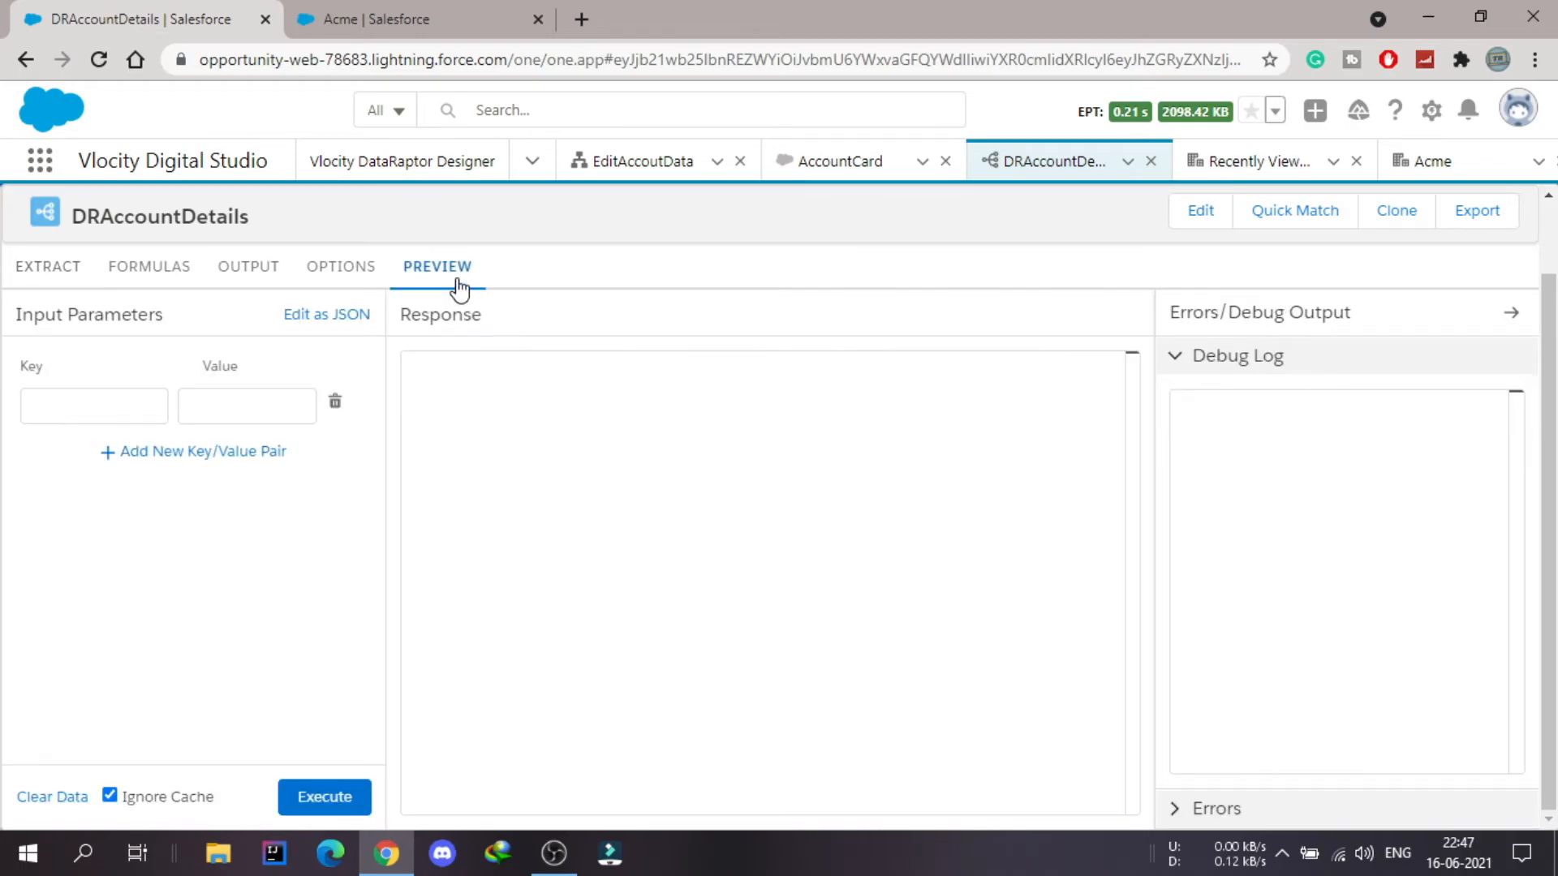
click(119, 404)
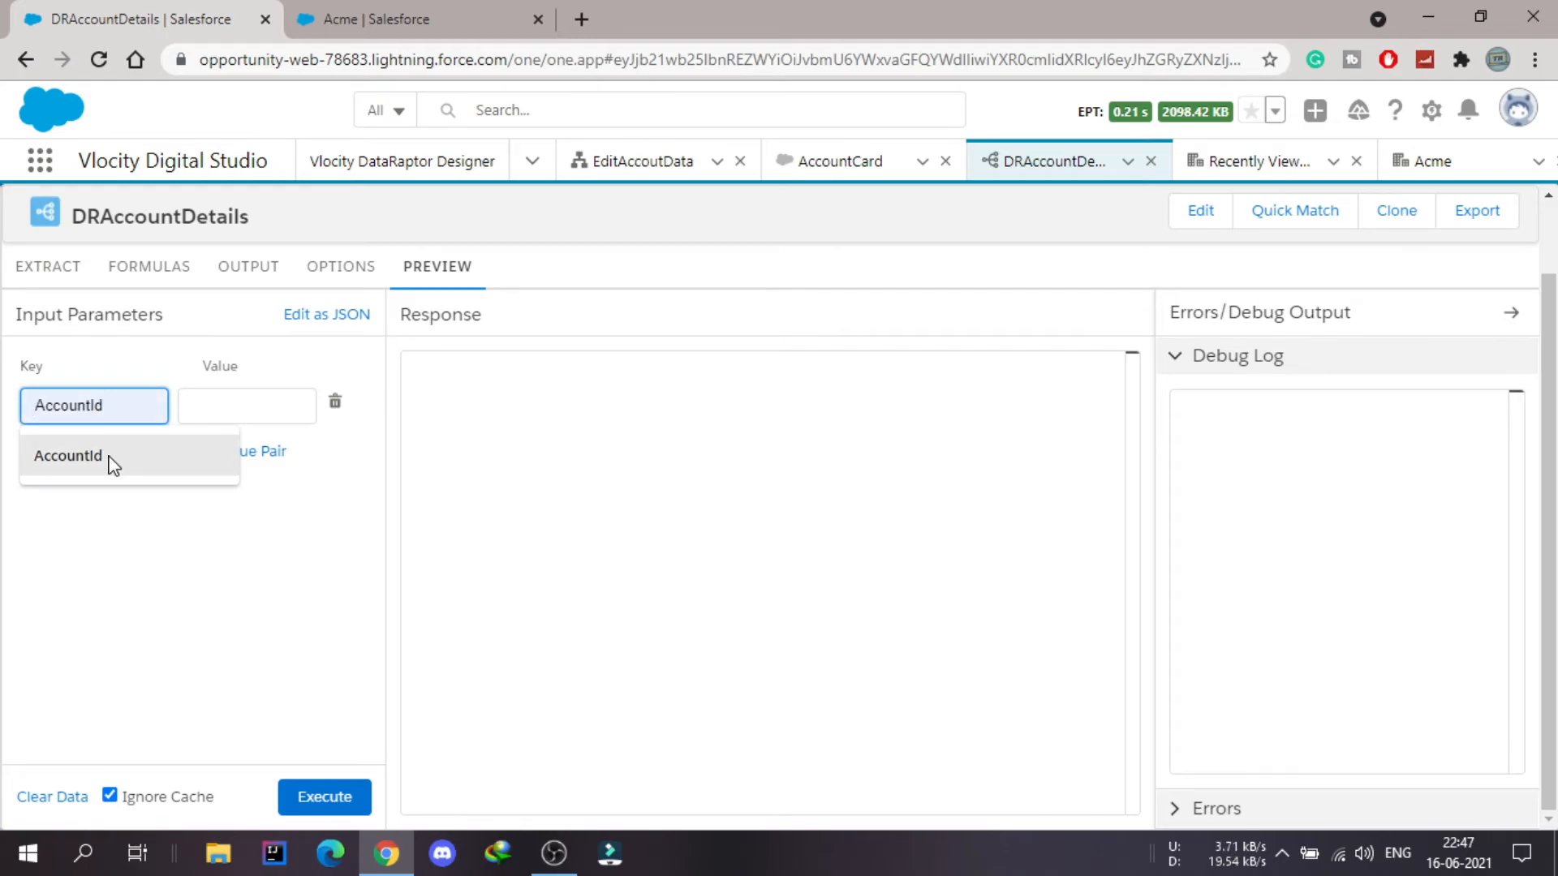
click(69, 456)
click(240, 404)
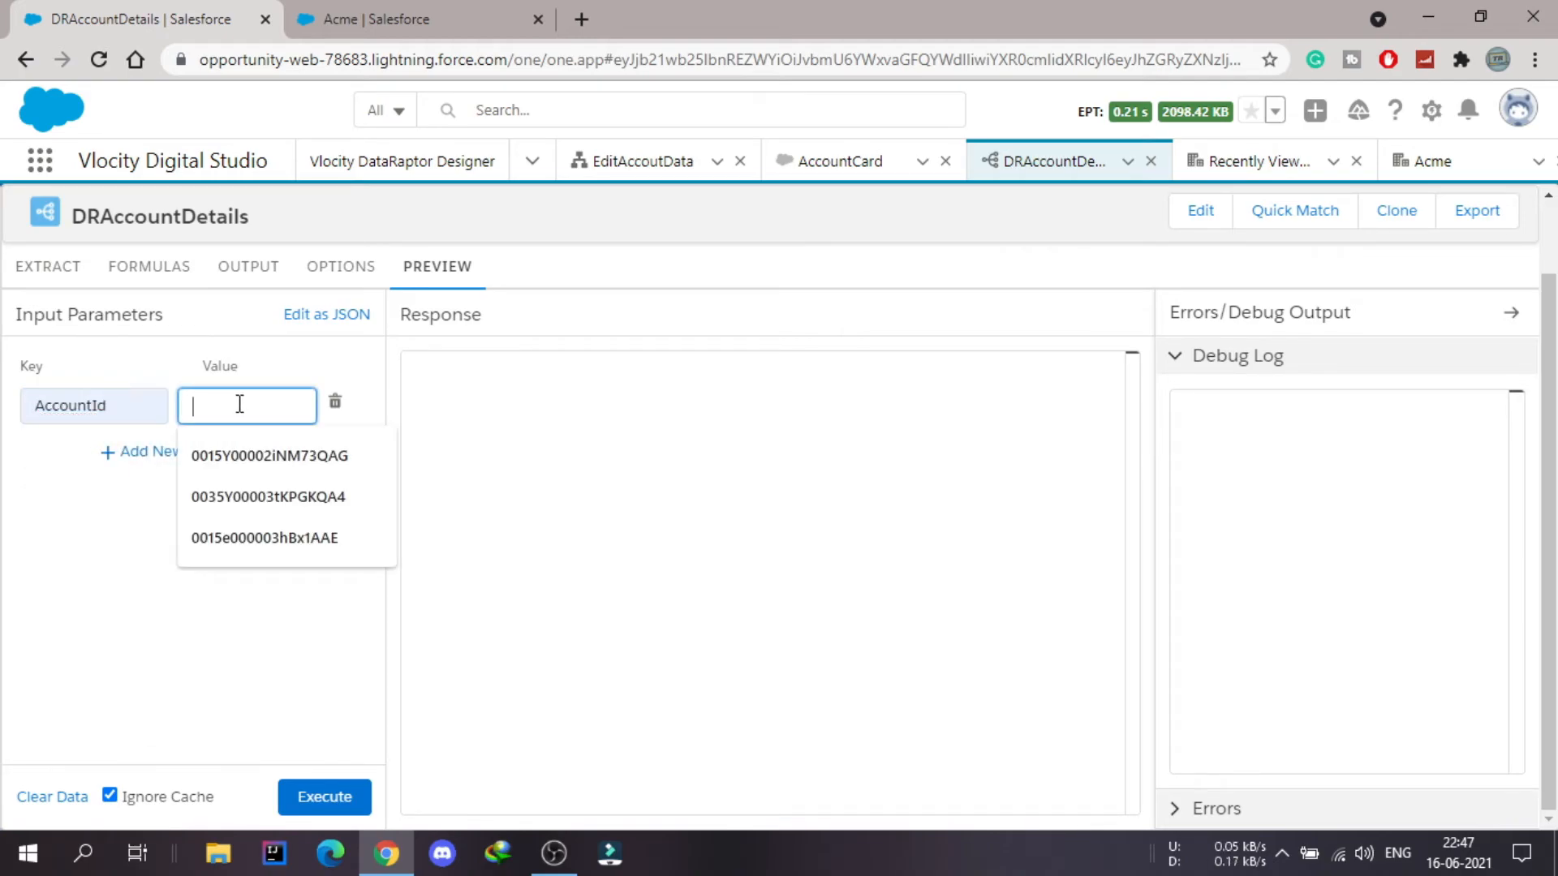
click(559, 399)
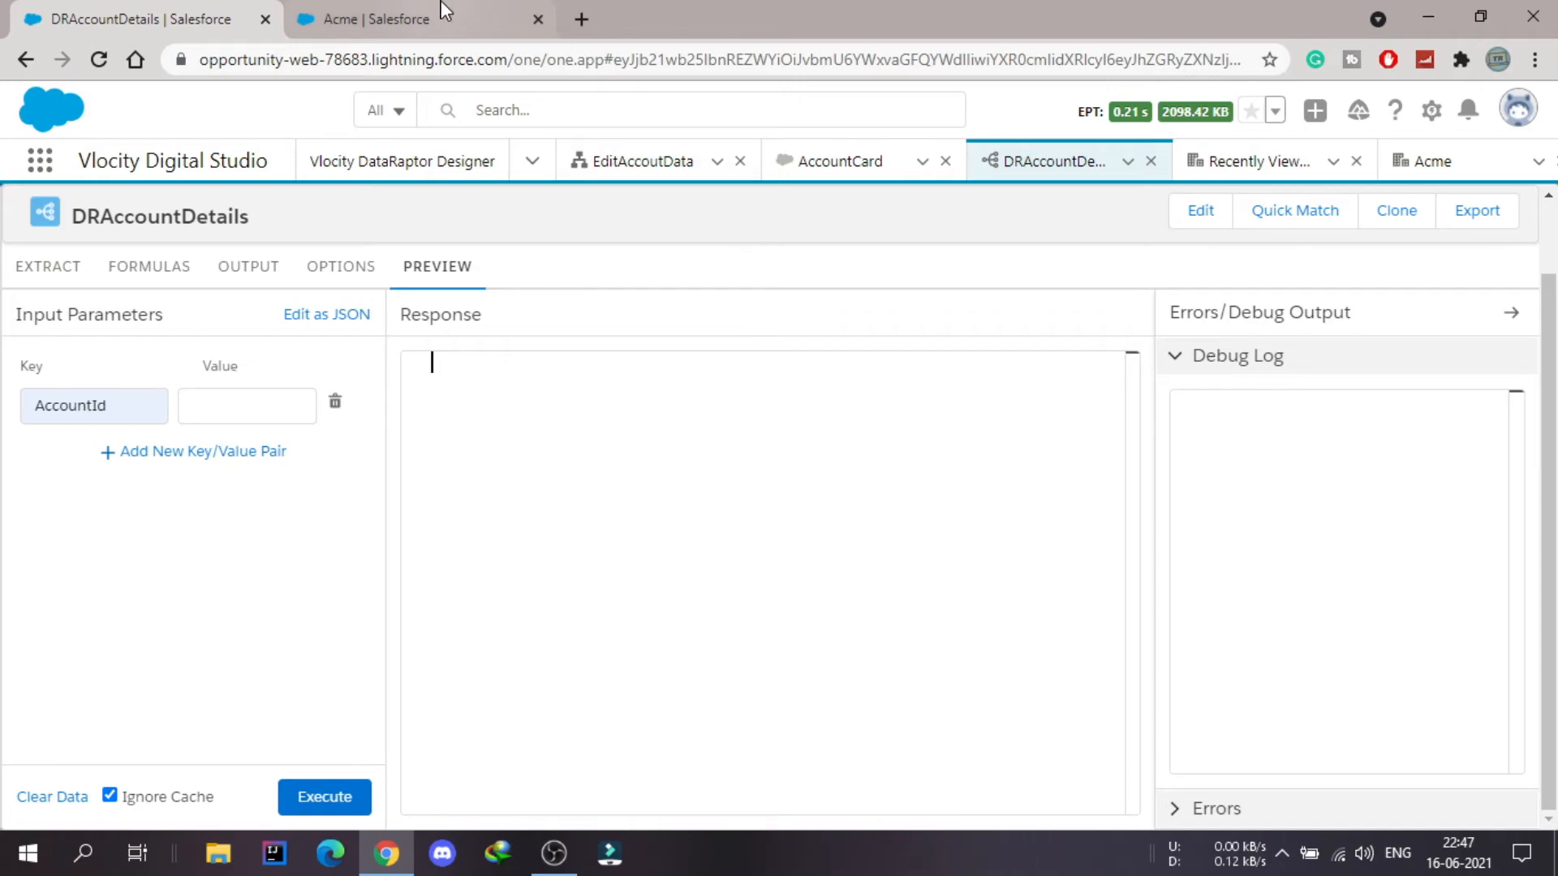
Copy the Acme account's record ID from its page address, paste it as the AccountId parameter's value, and execute the preview
click(551, 31)
click(779, 56)
double_click(776, 59)
key(ctrl+c)
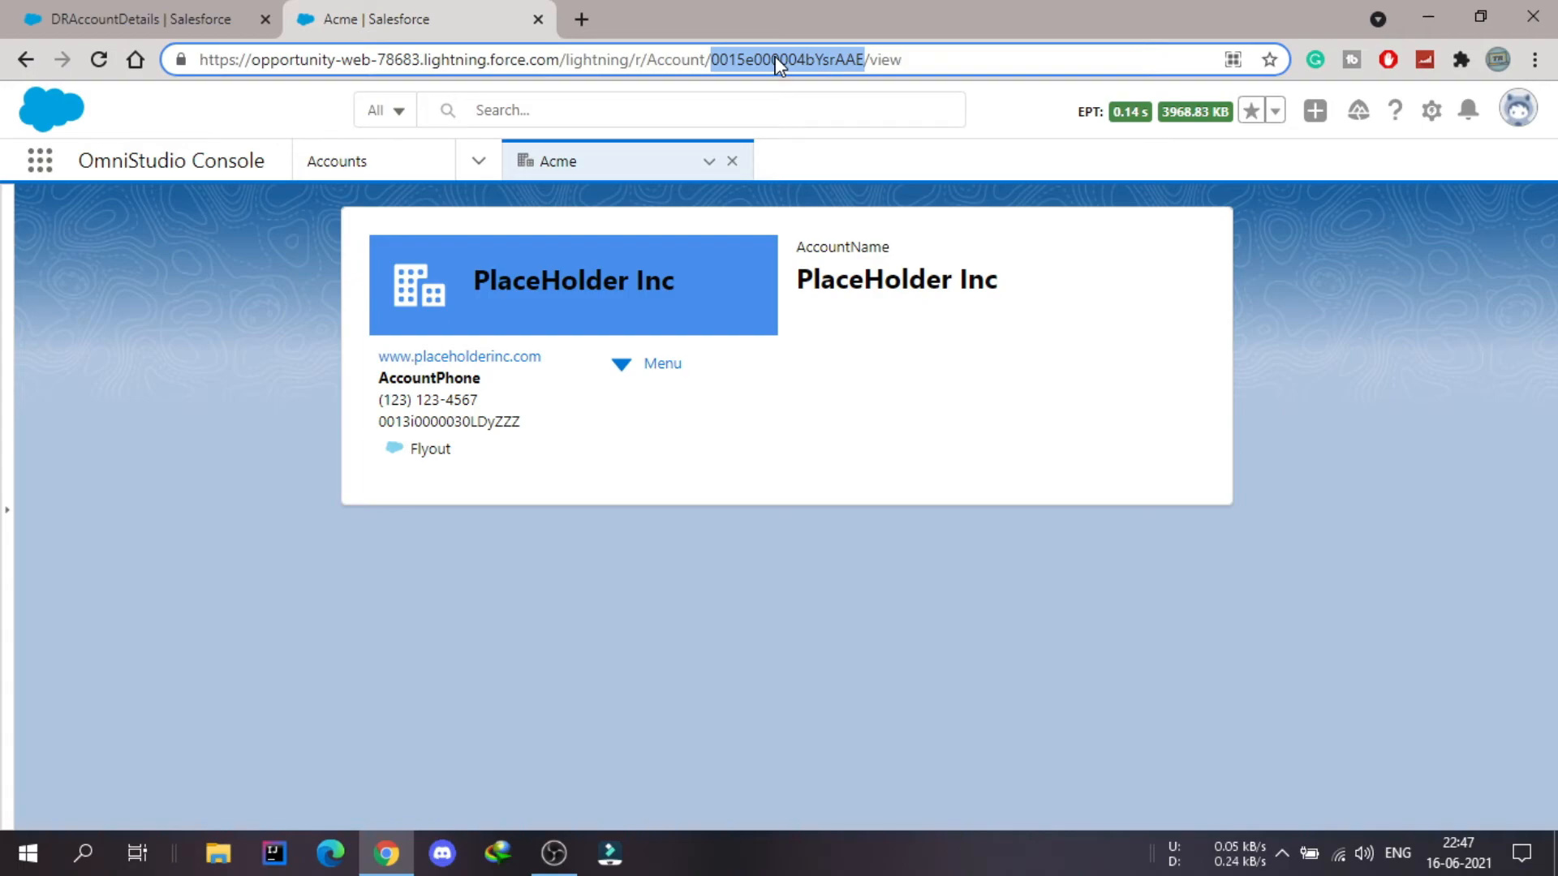
click(233, 11)
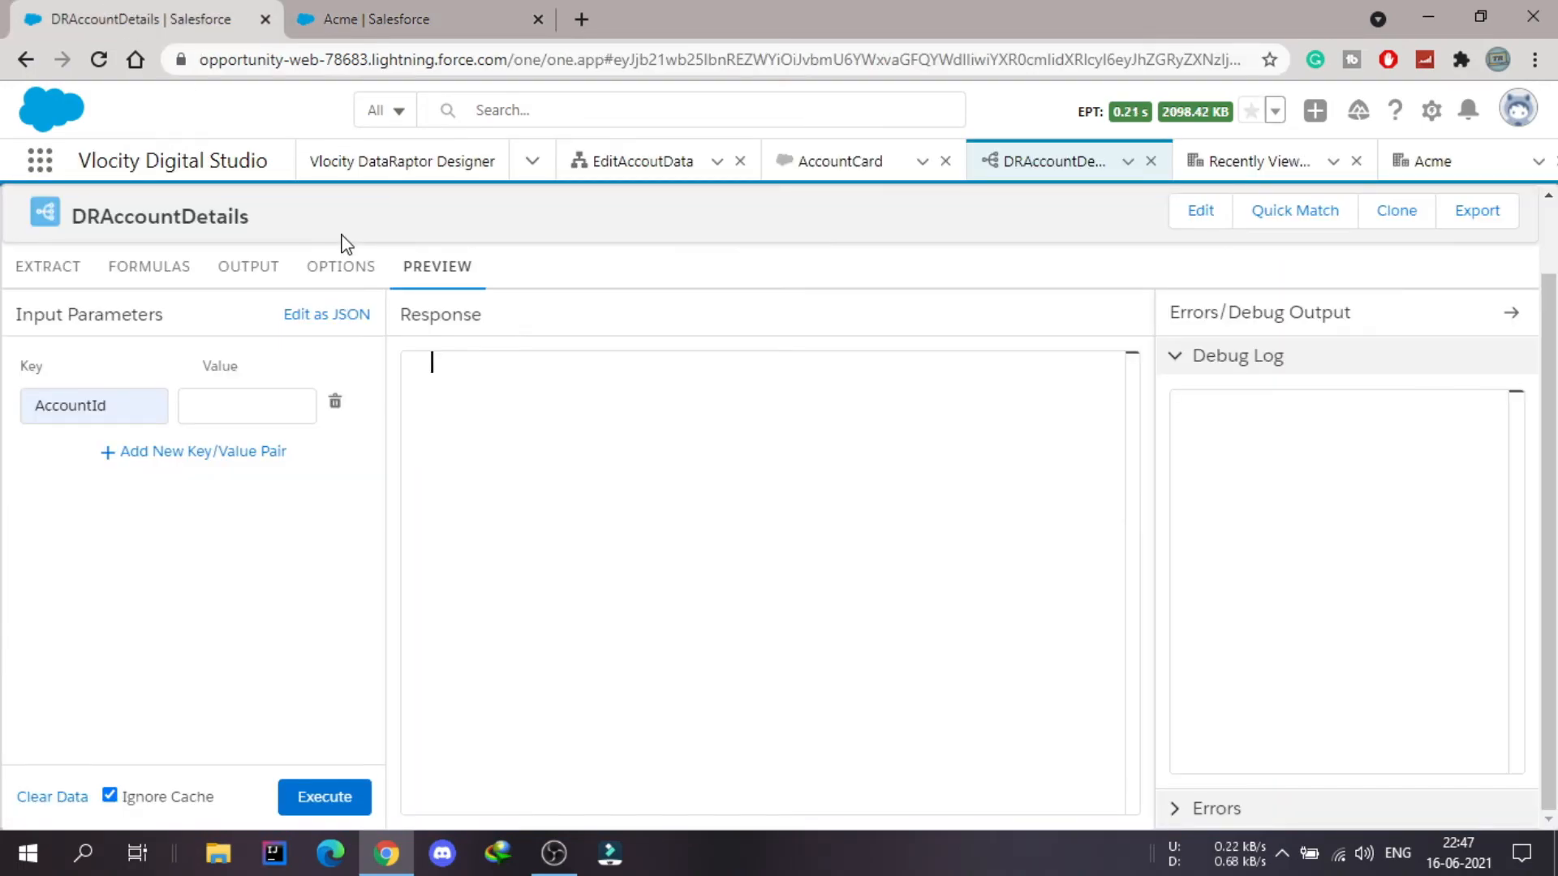
click(210, 406)
key(ctrl+v)
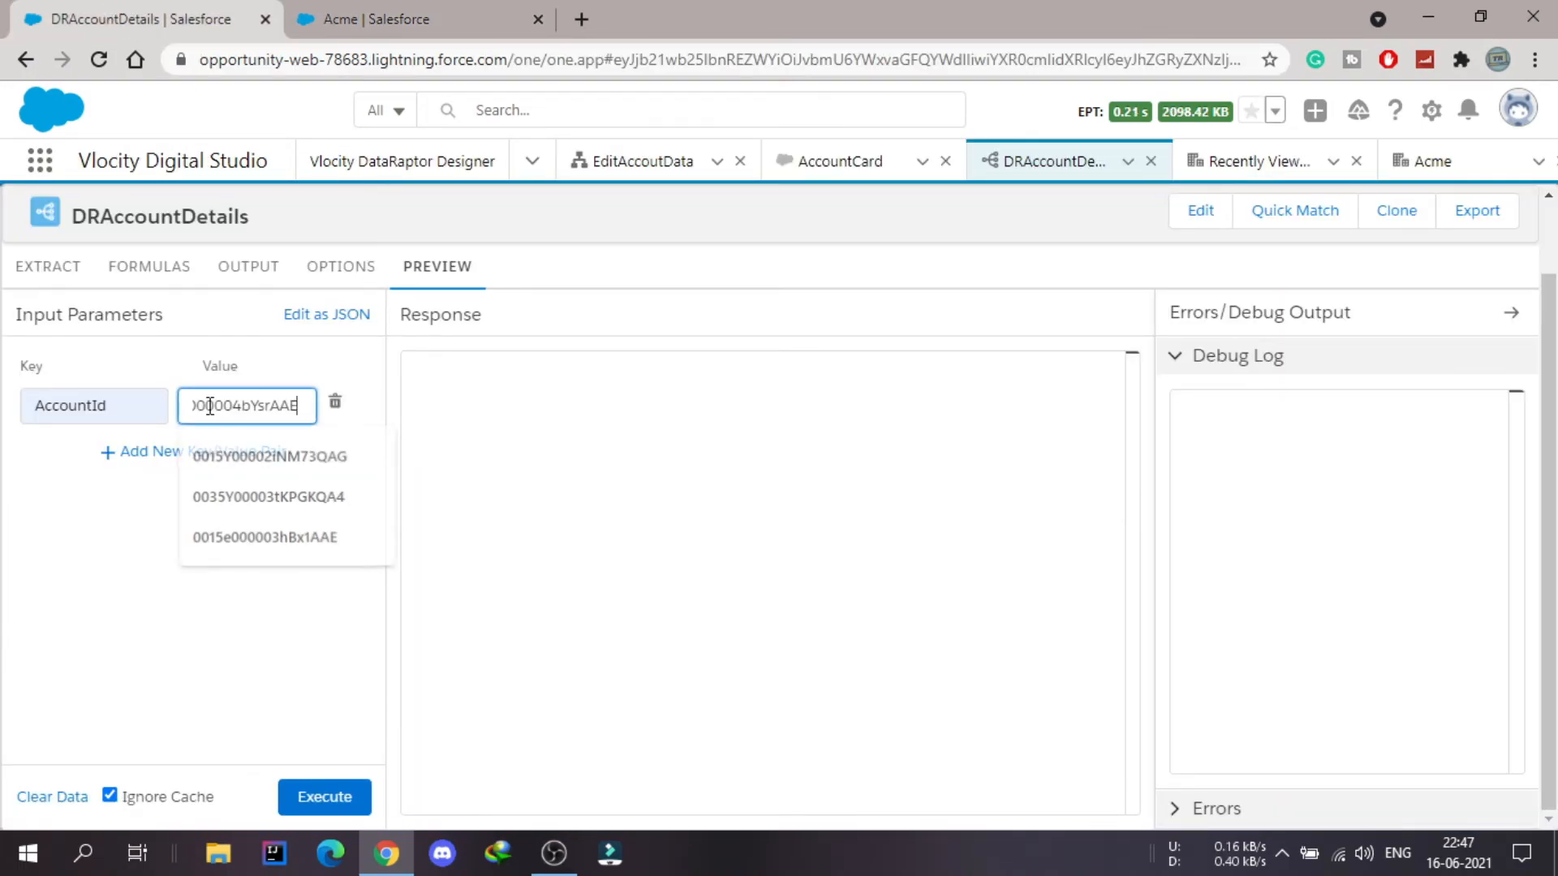
click(333, 799)
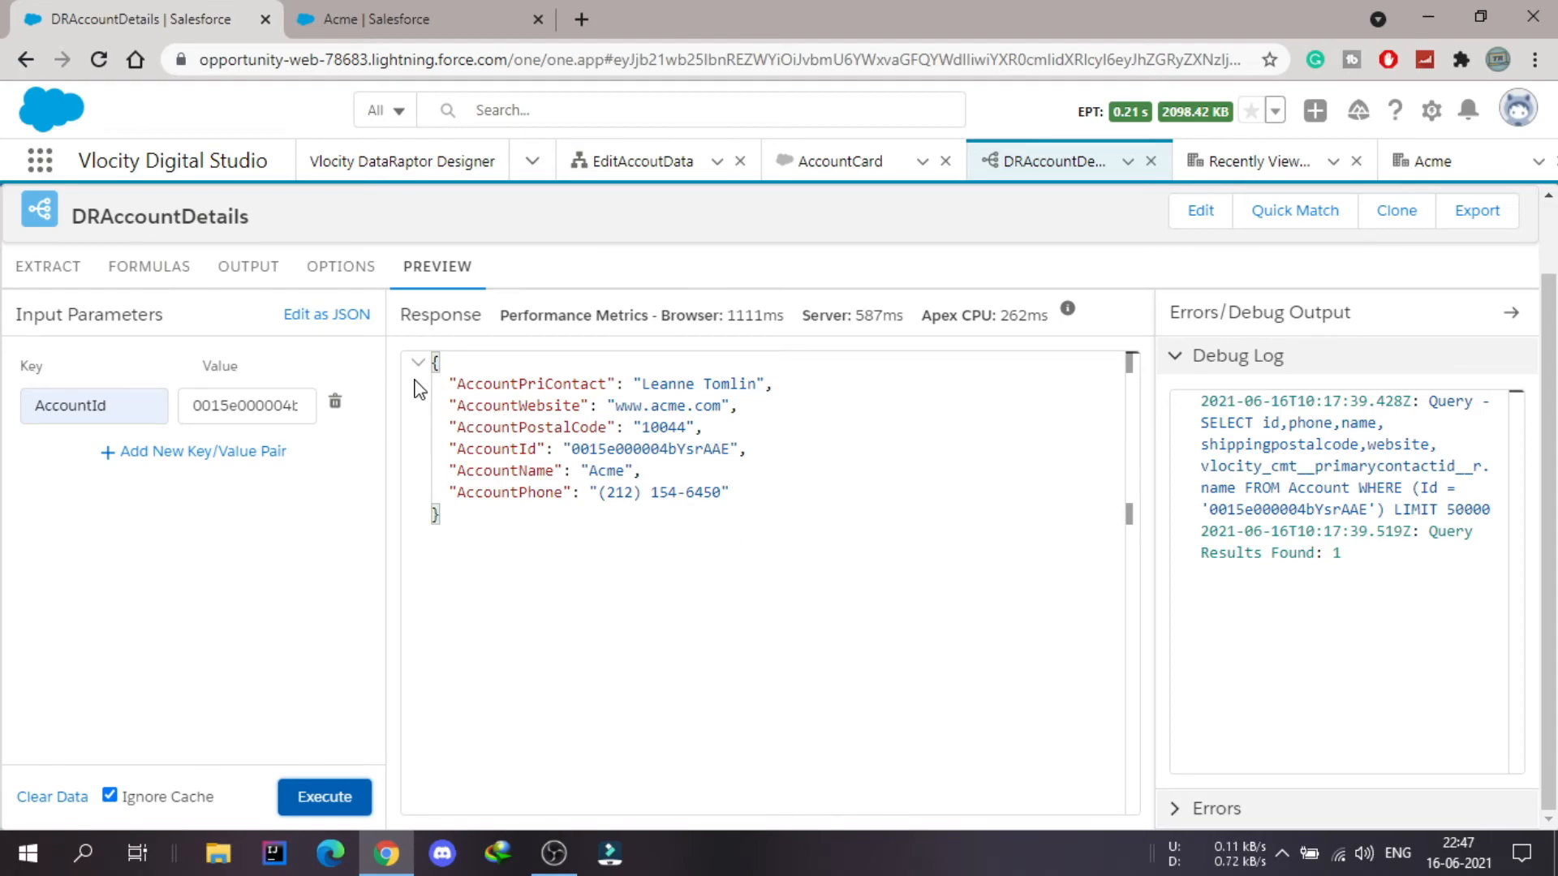
Open the Acme account record and examine its phone, website and contact fields for comparison with the DRAccountDetails preview
click(451, 11)
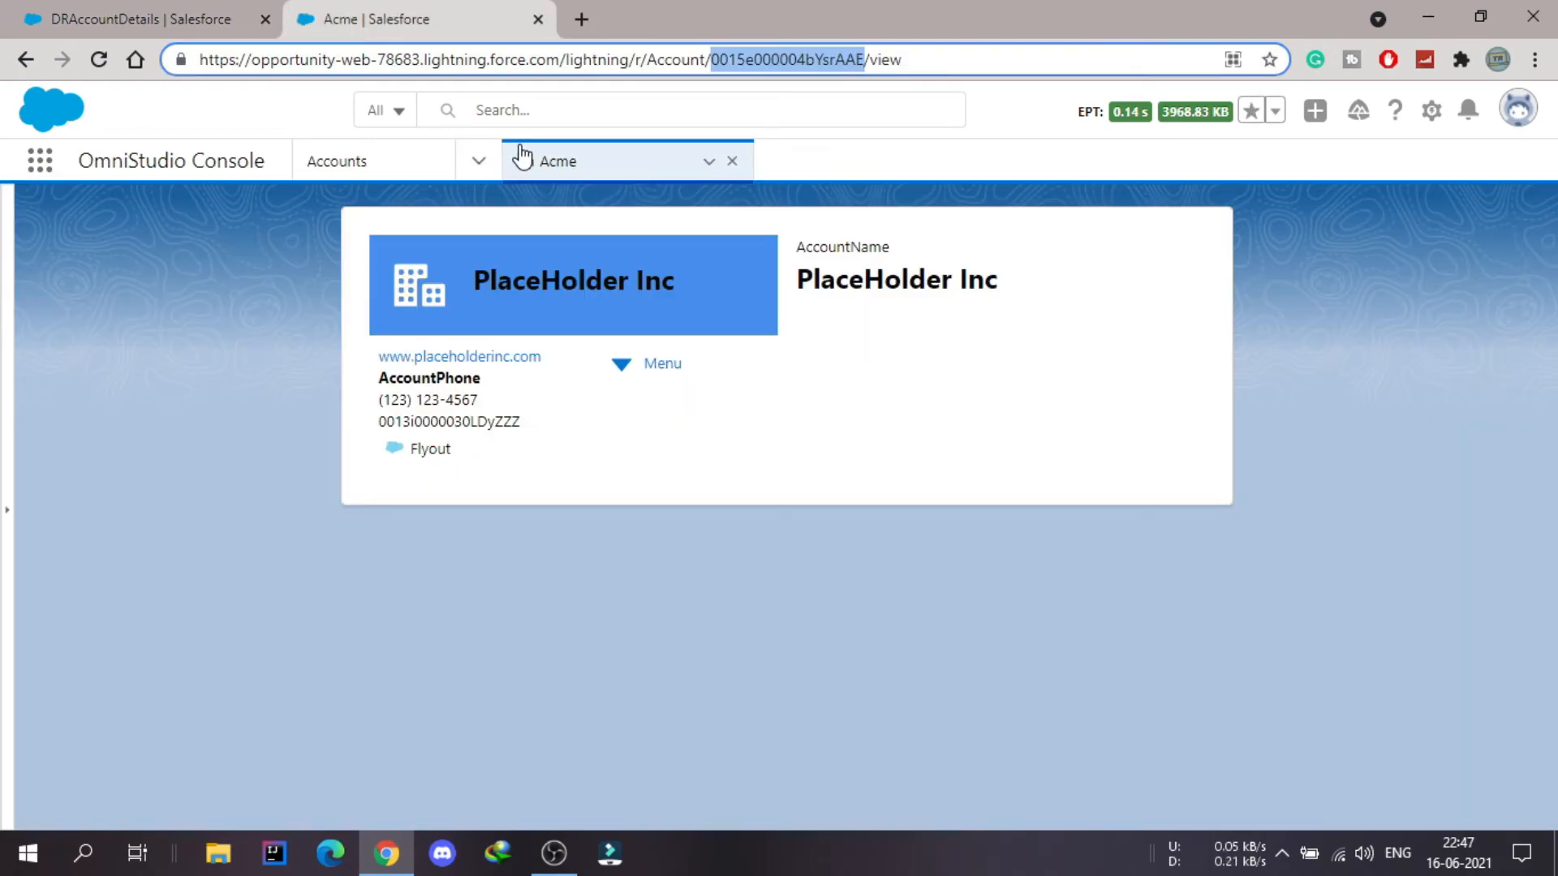
click(128, 12)
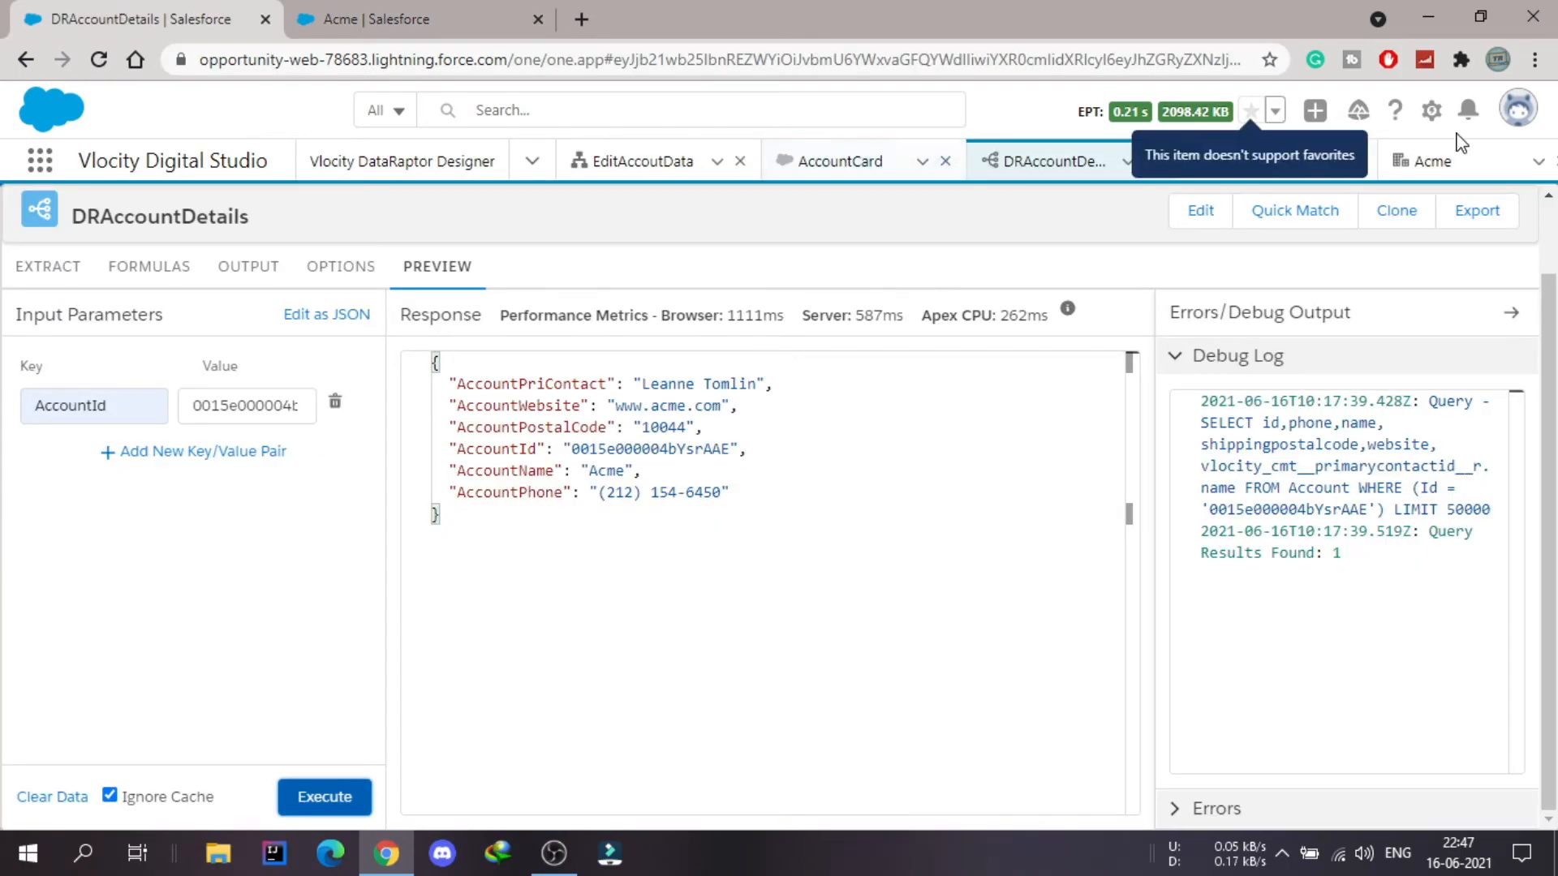
click(1479, 164)
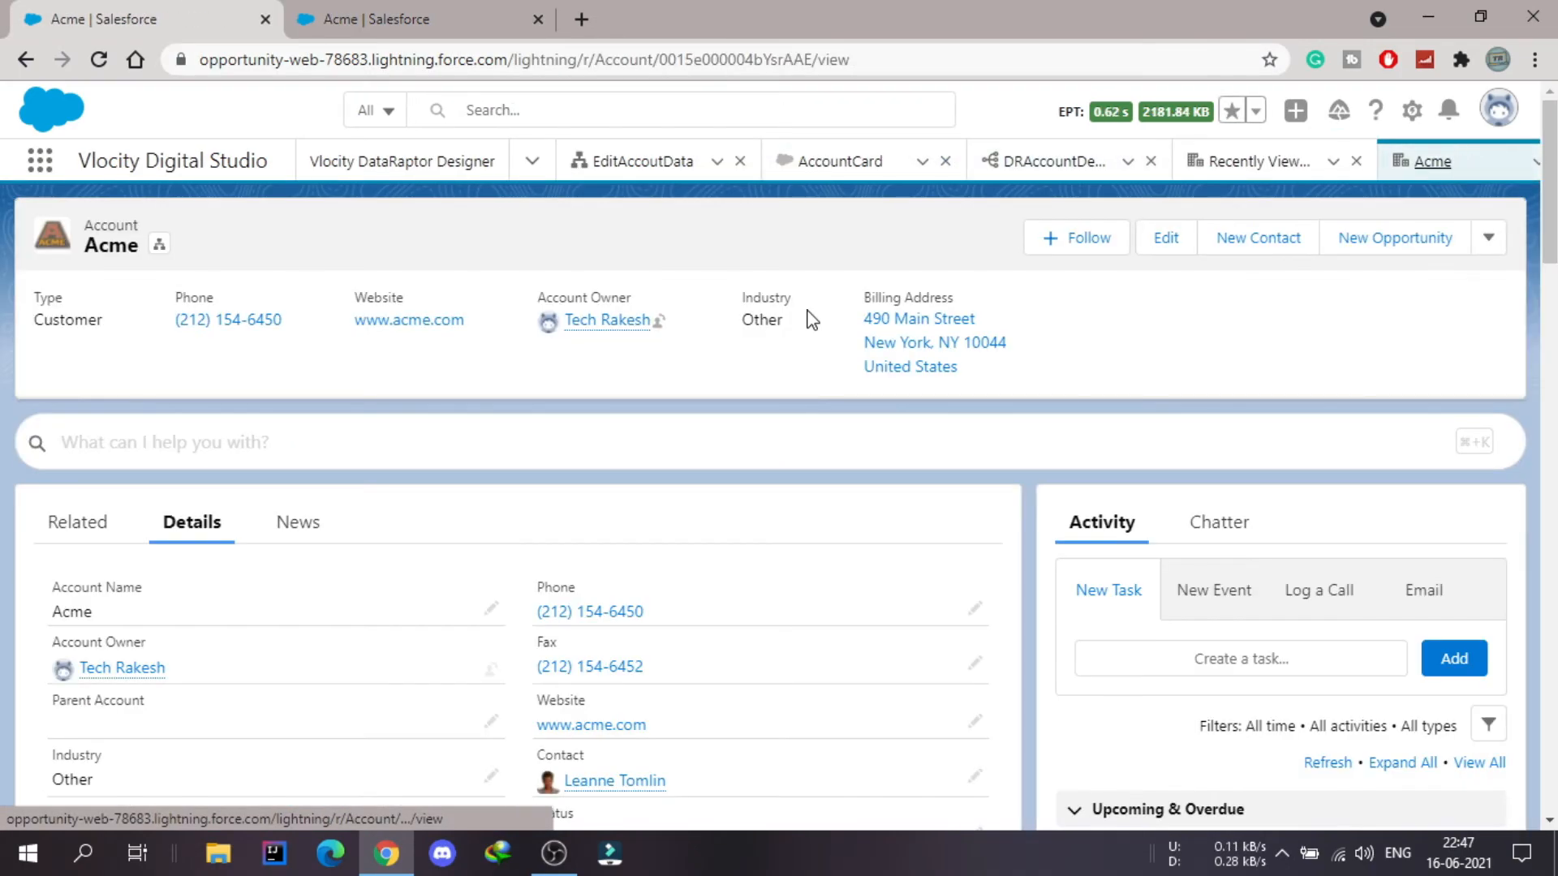
scroll(584, 402, down, 1)
scroll(584, 402, down, 1)
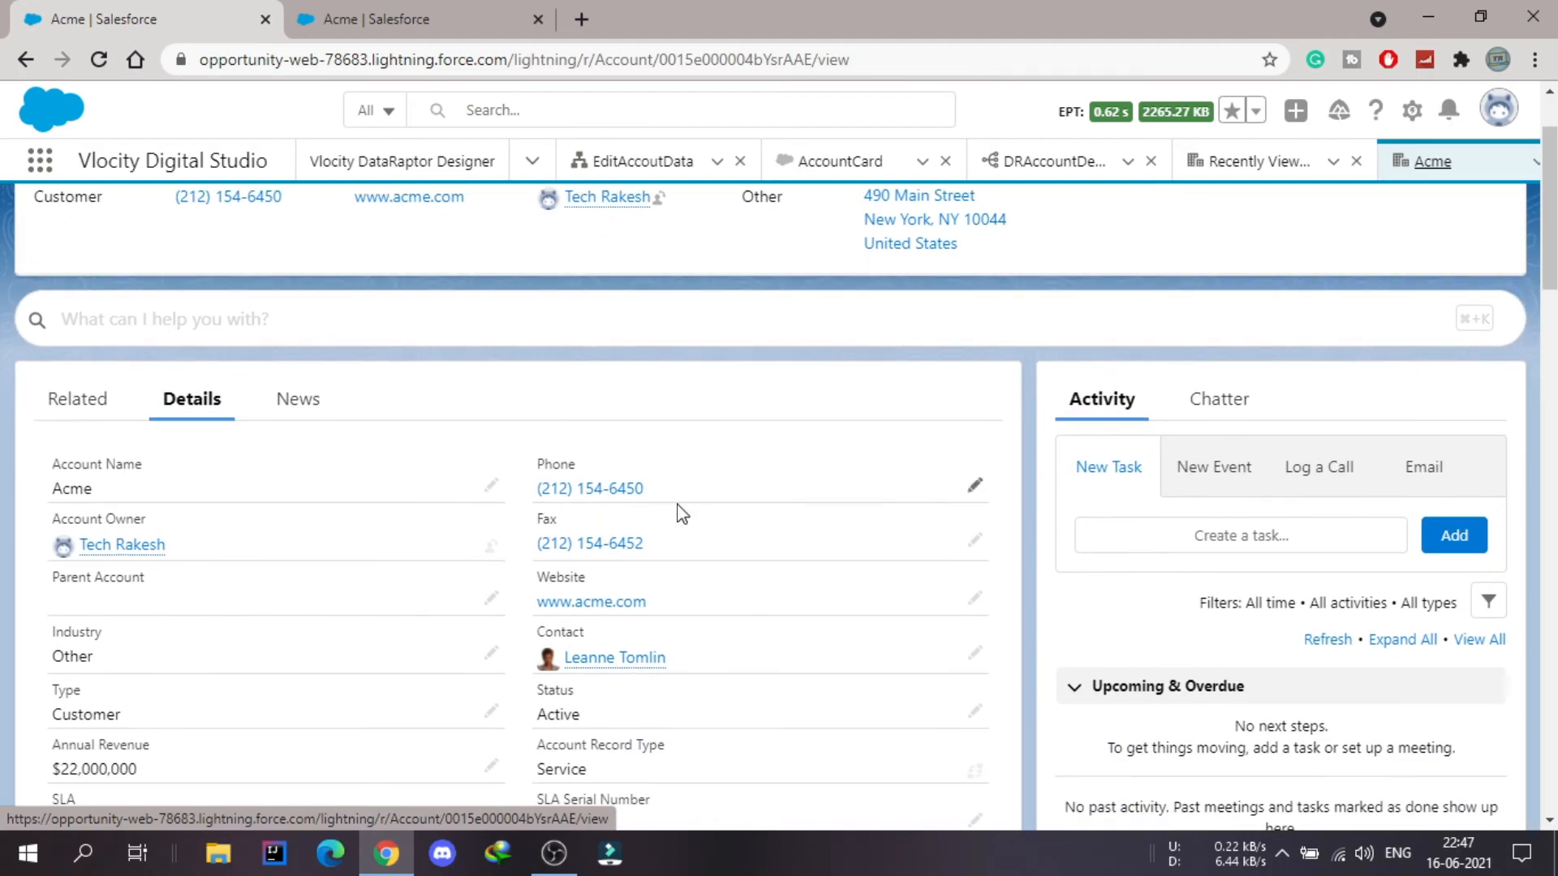
mouse_move(661, 659)
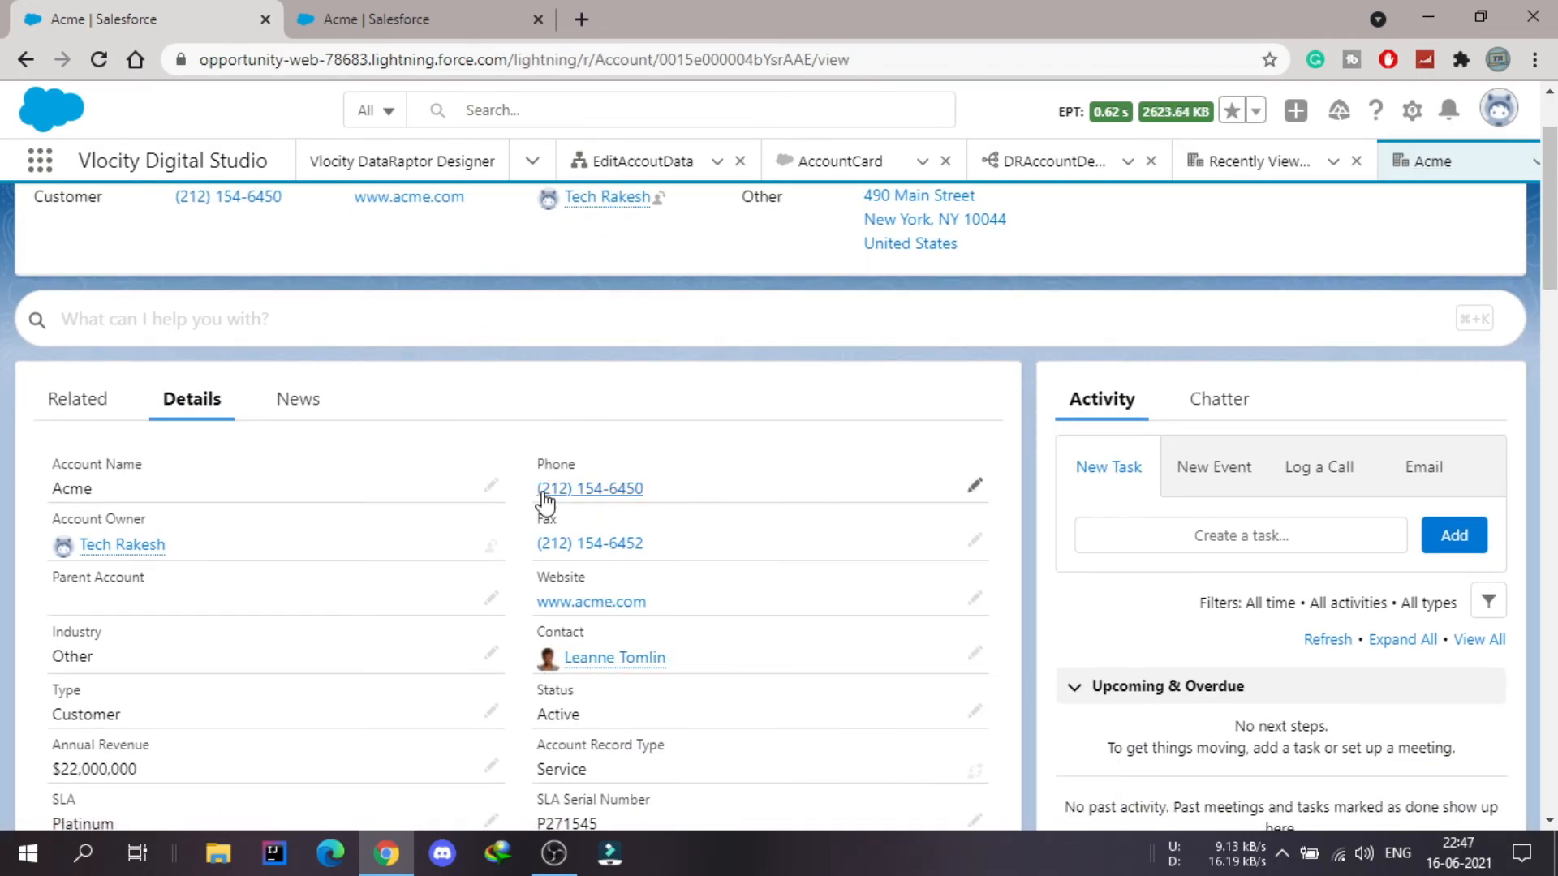
Check the contact, website, phone and name values in the DRAccountDetails preview response and the record ID in the debug log query
click(1063, 163)
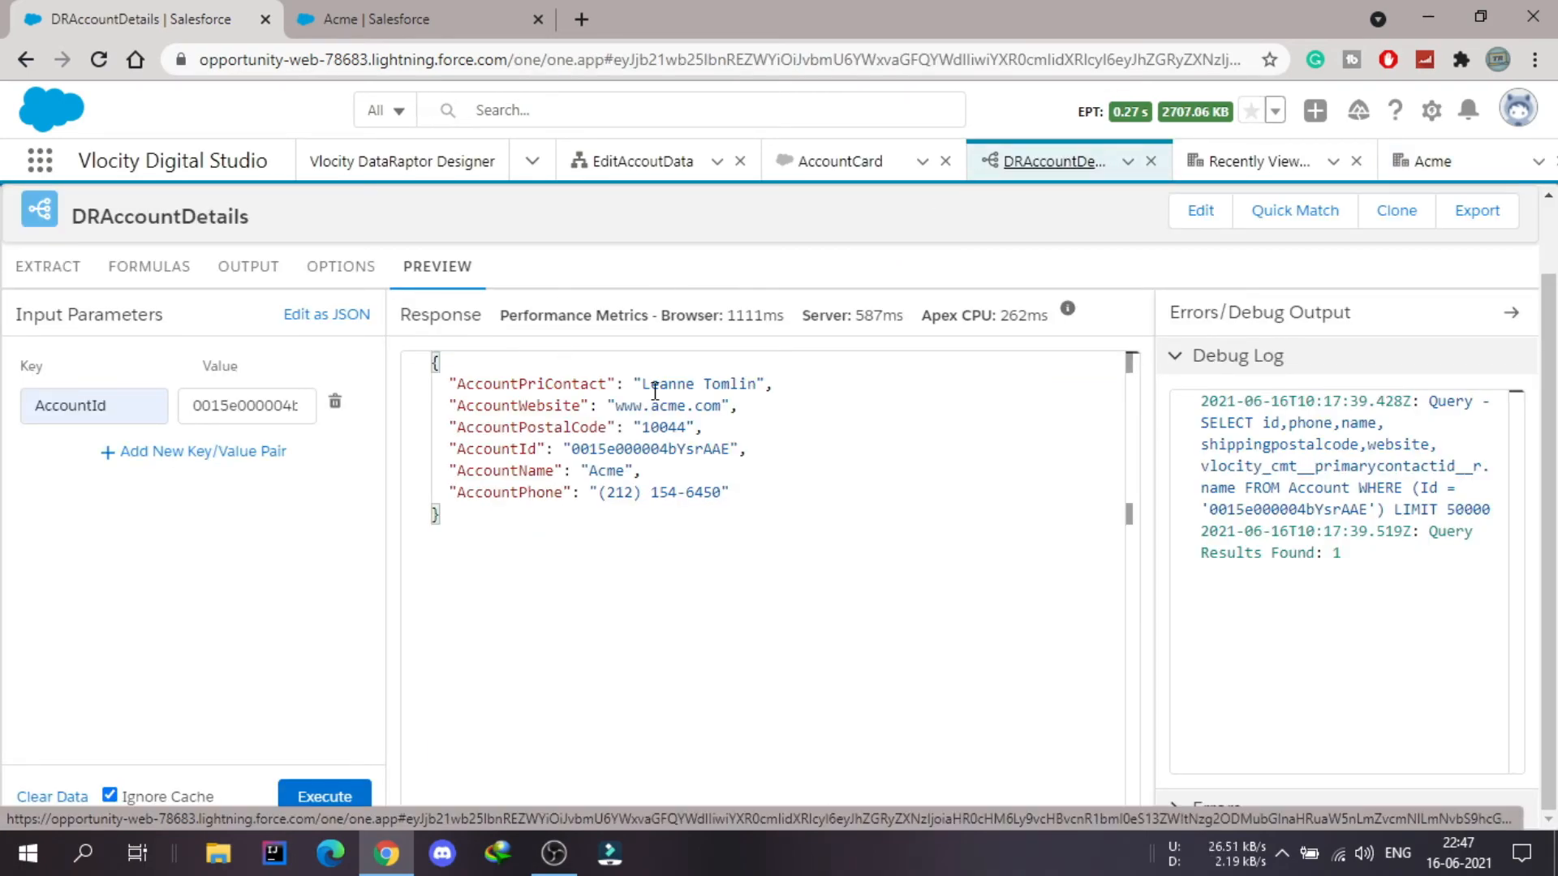
drag(640, 384, 765, 383)
drag(608, 405, 732, 405)
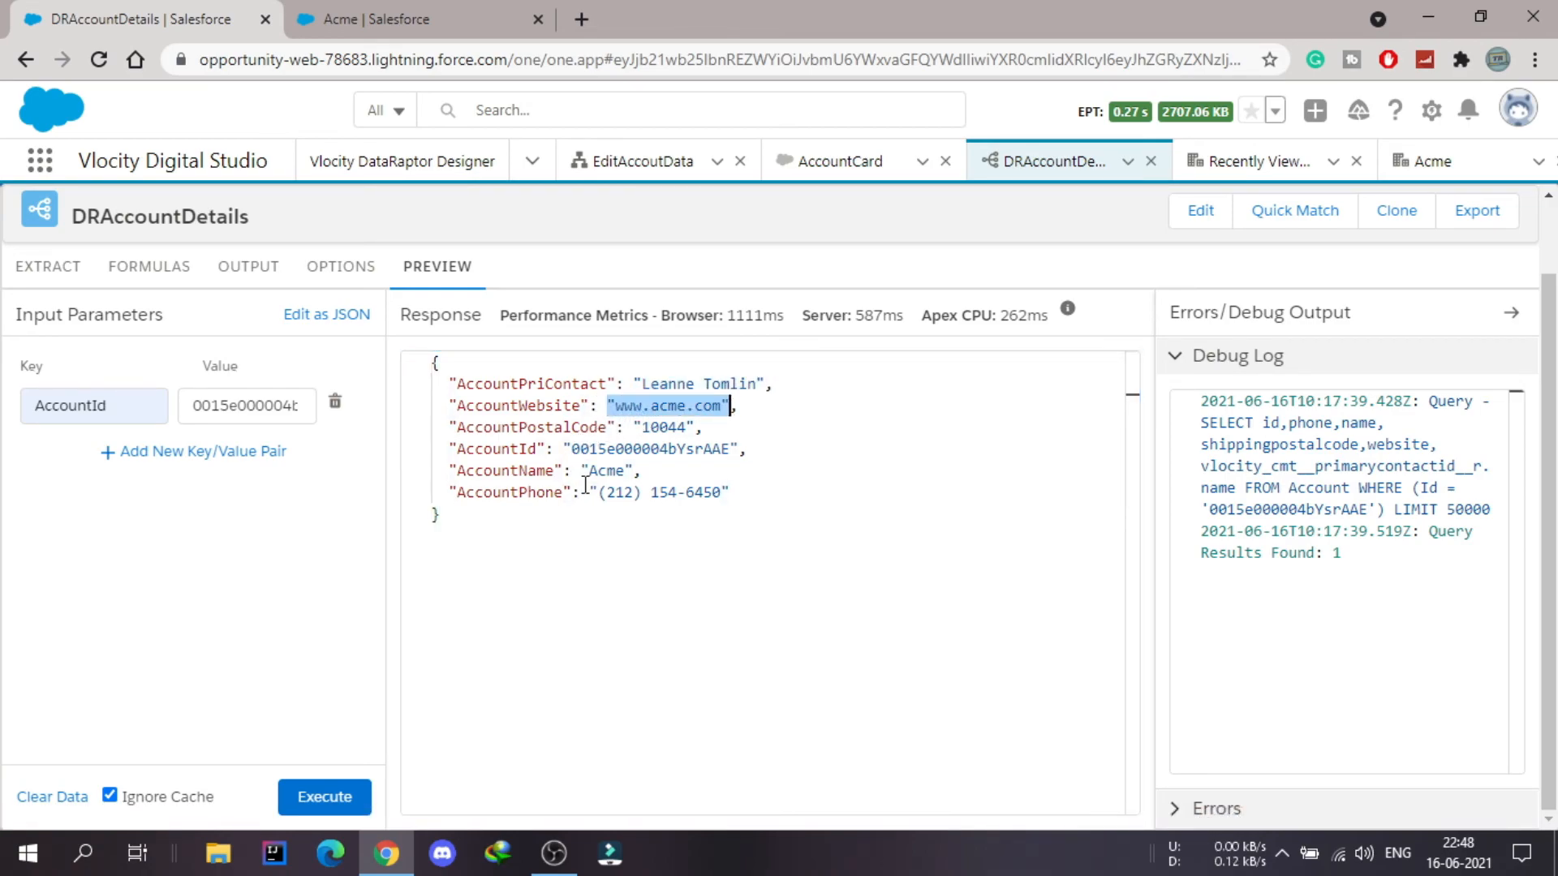
drag(590, 492, 729, 492)
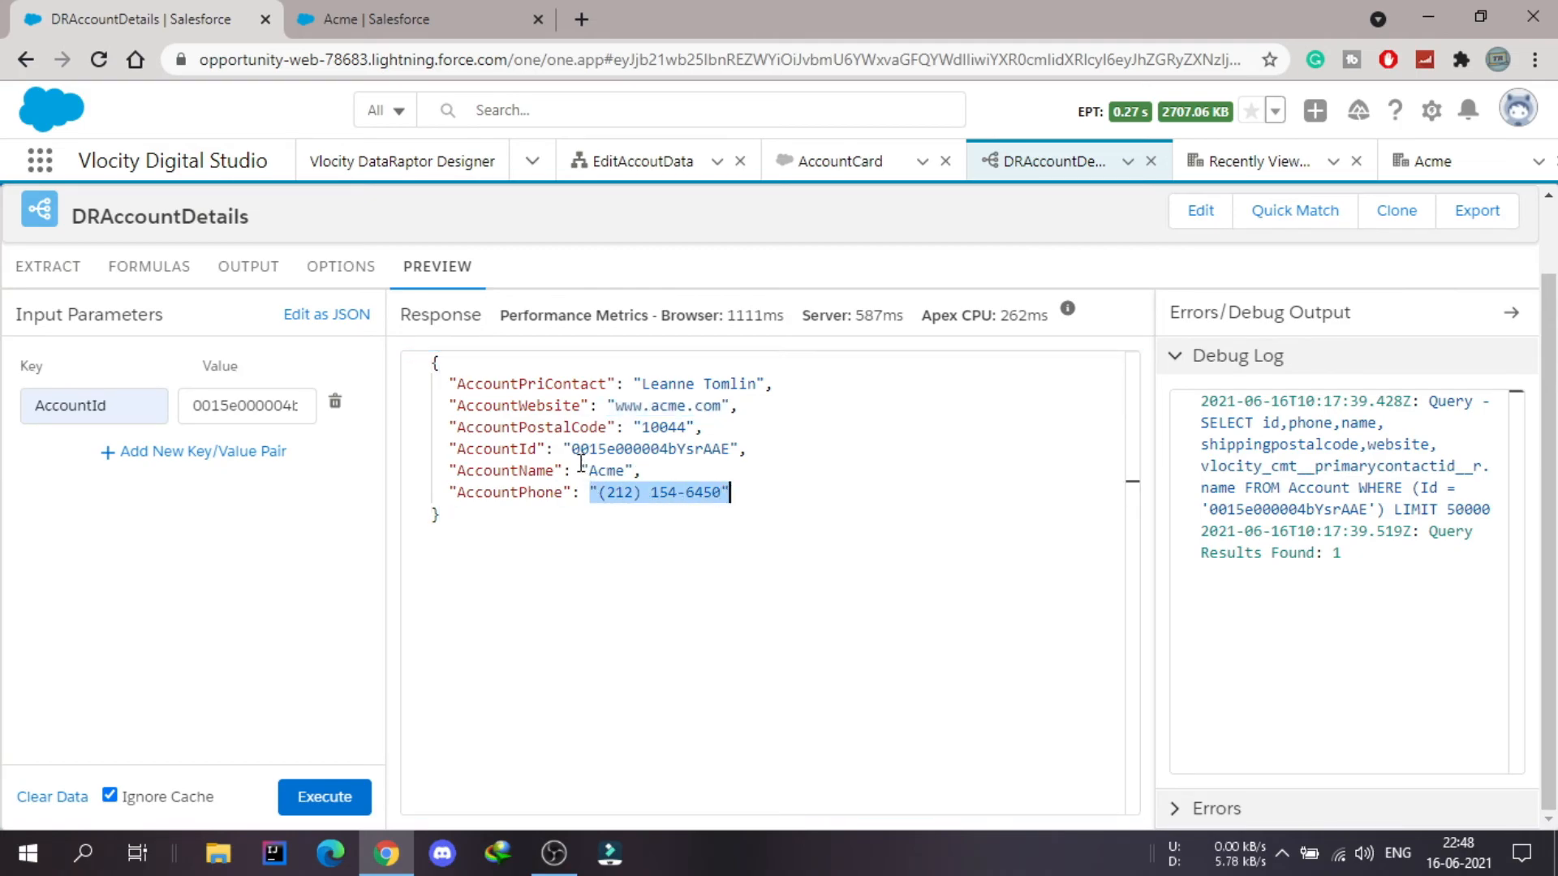
drag(581, 470, 680, 472)
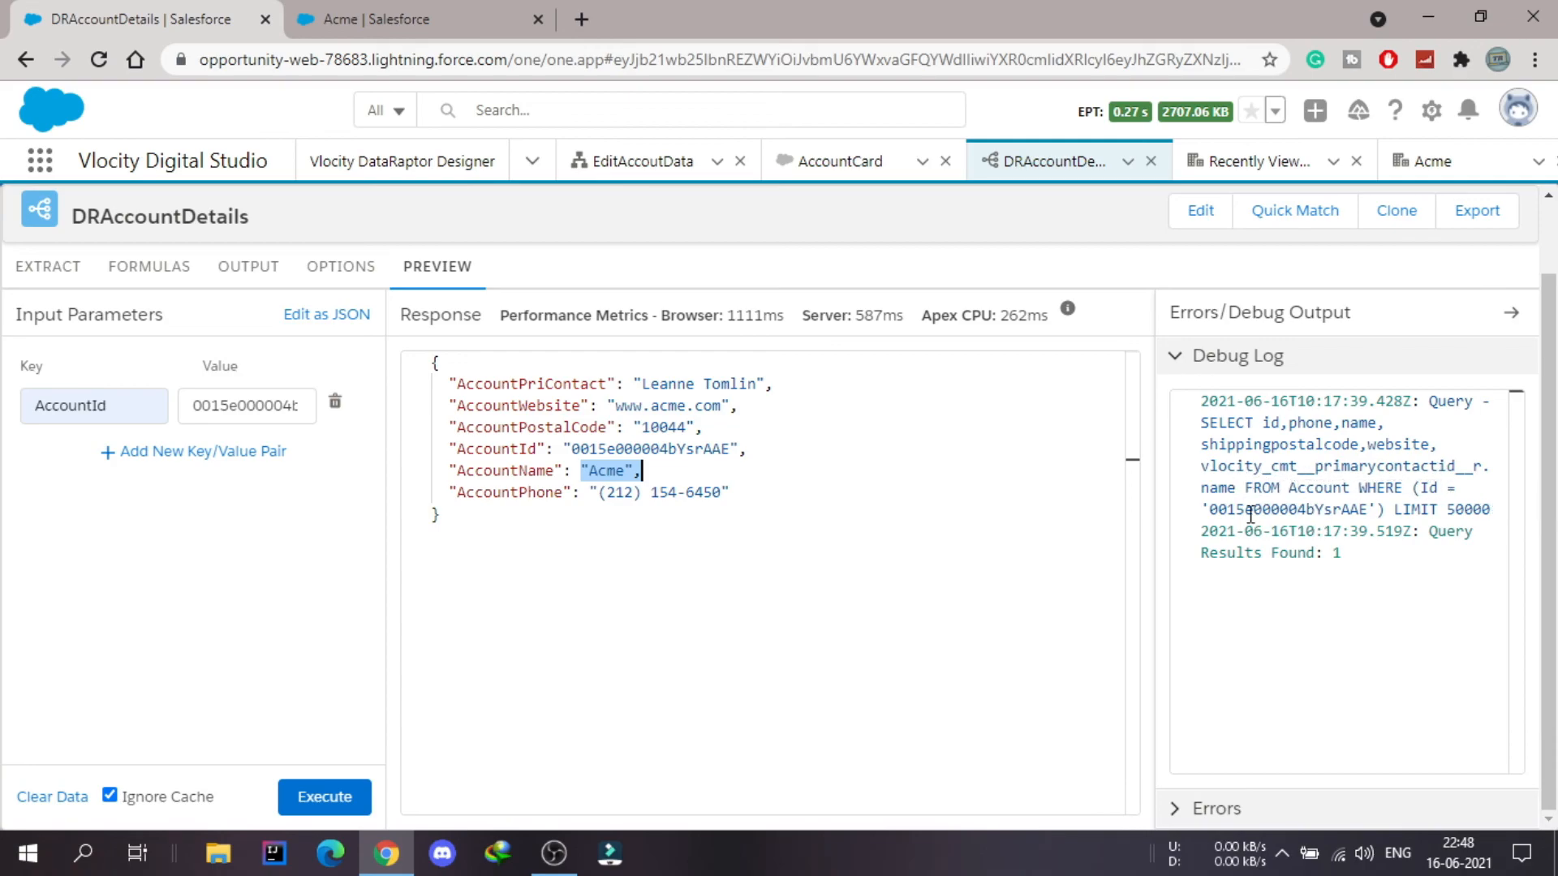
drag(1203, 508, 1364, 508)
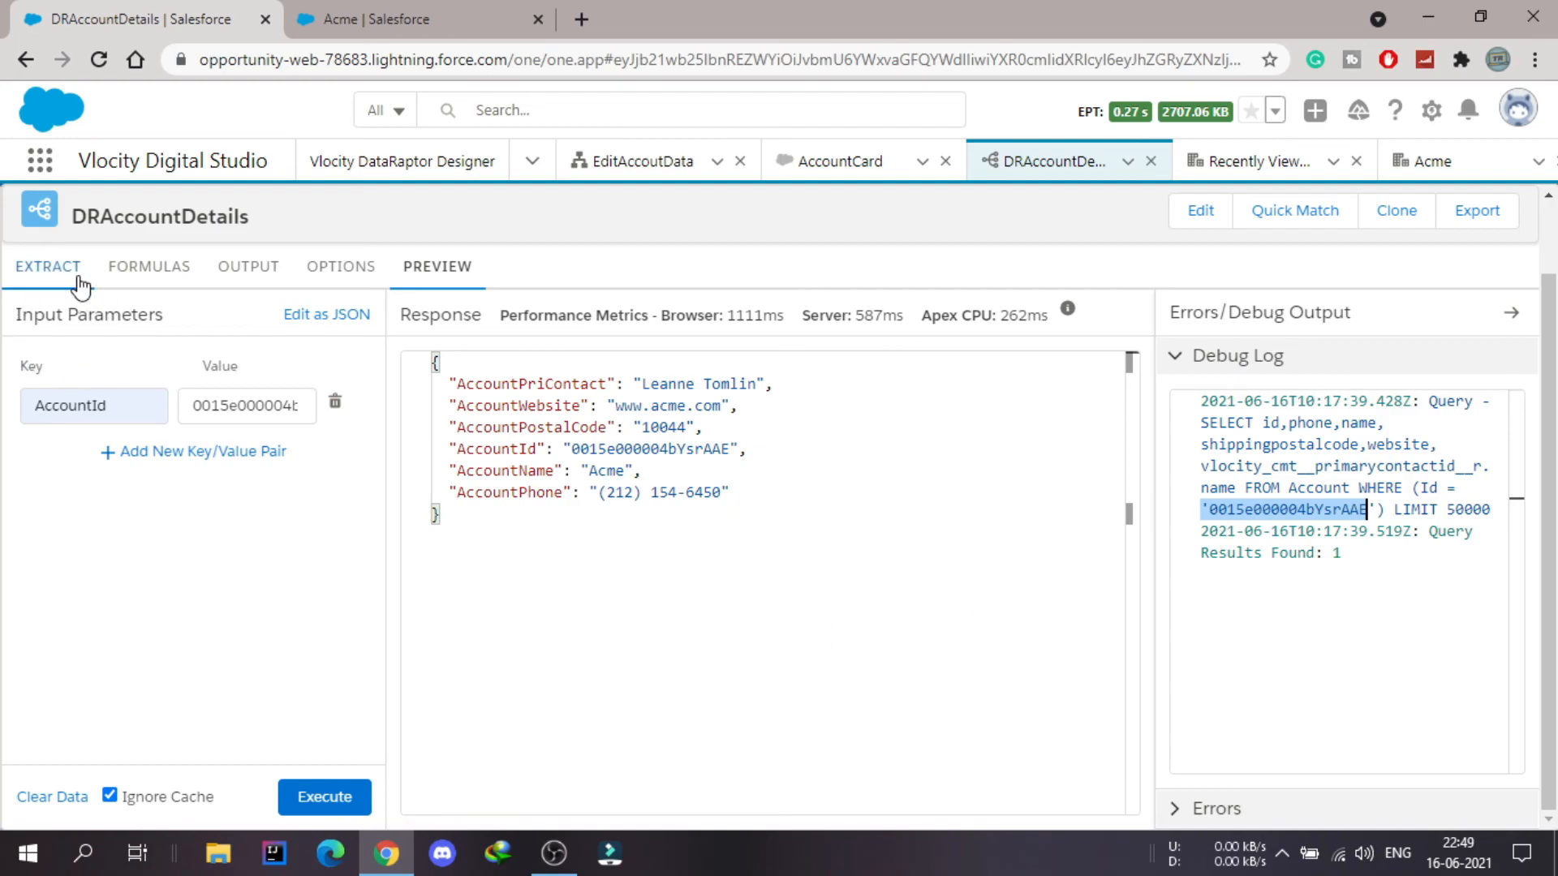
Review the DRAccountDetails extract filter and output mappings, and compare them with the full JSON response in the preview
click(39, 269)
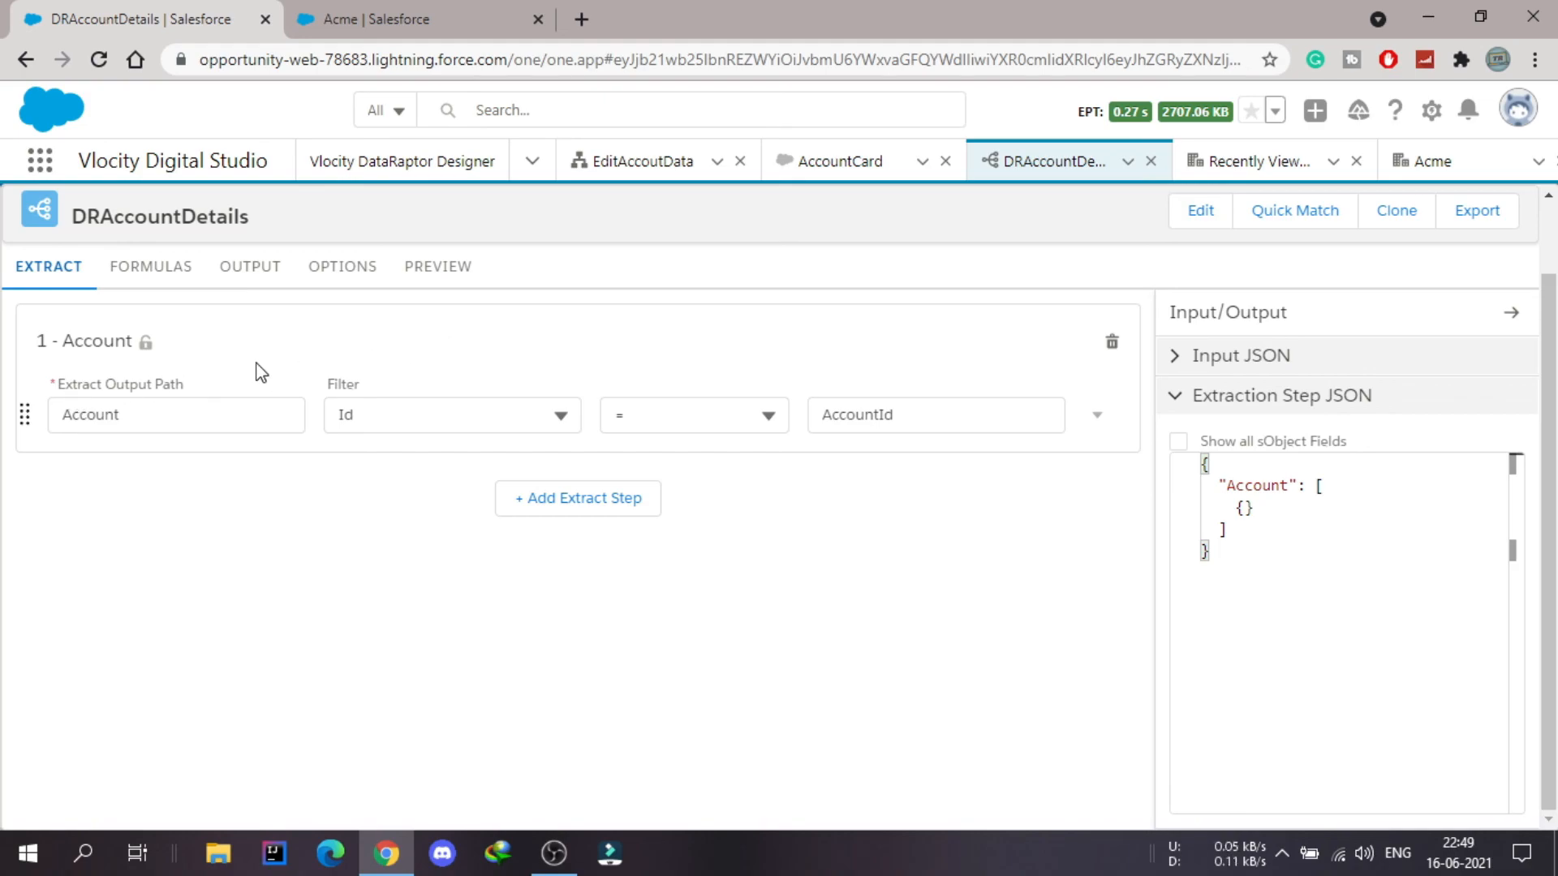
click(262, 276)
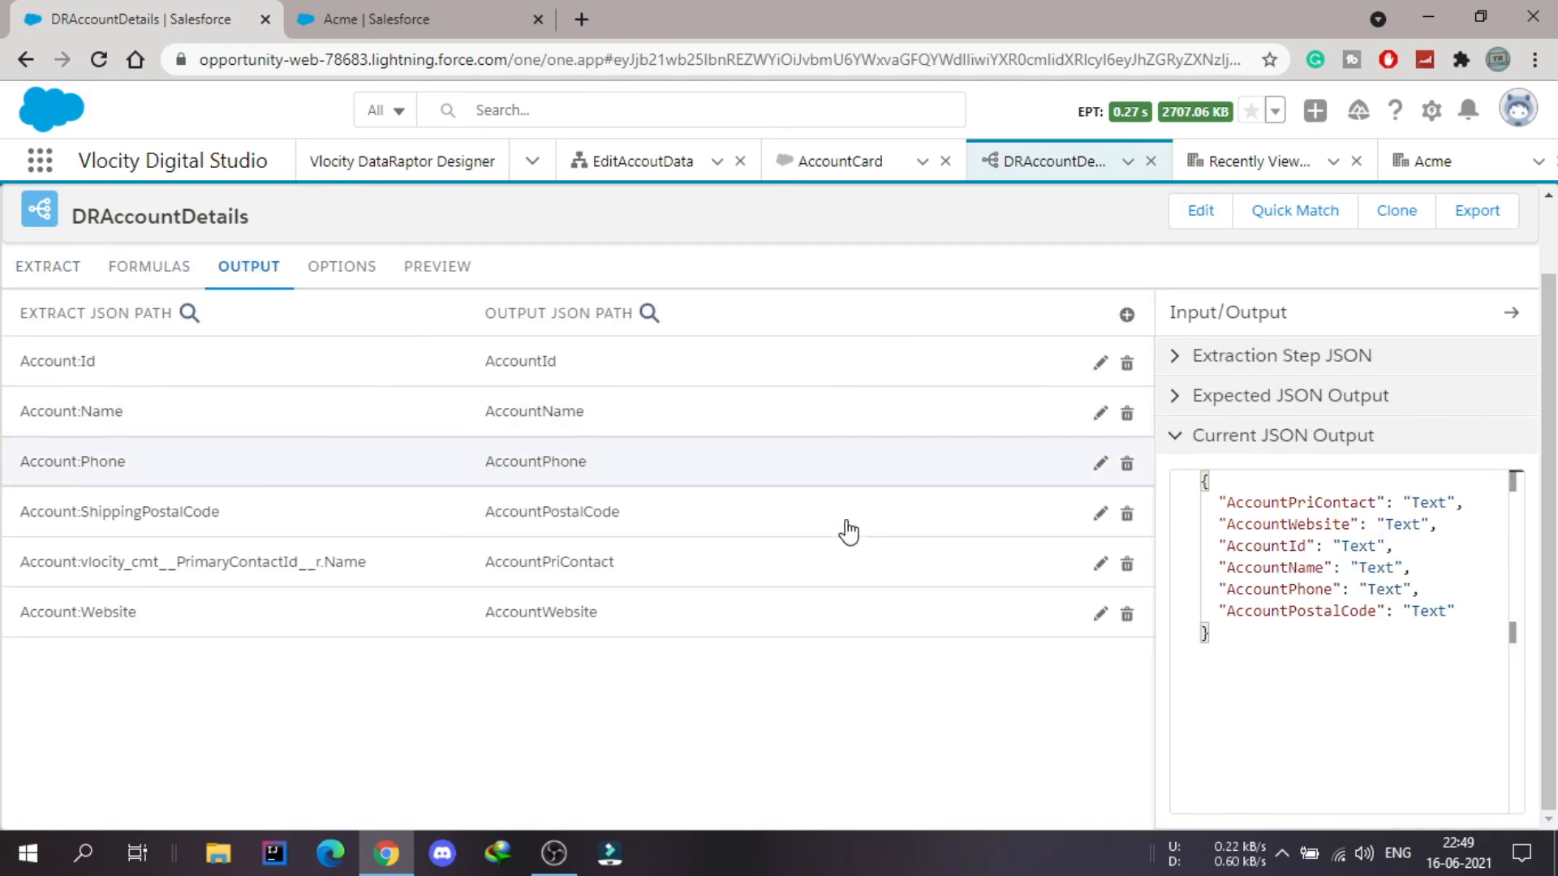
click(444, 266)
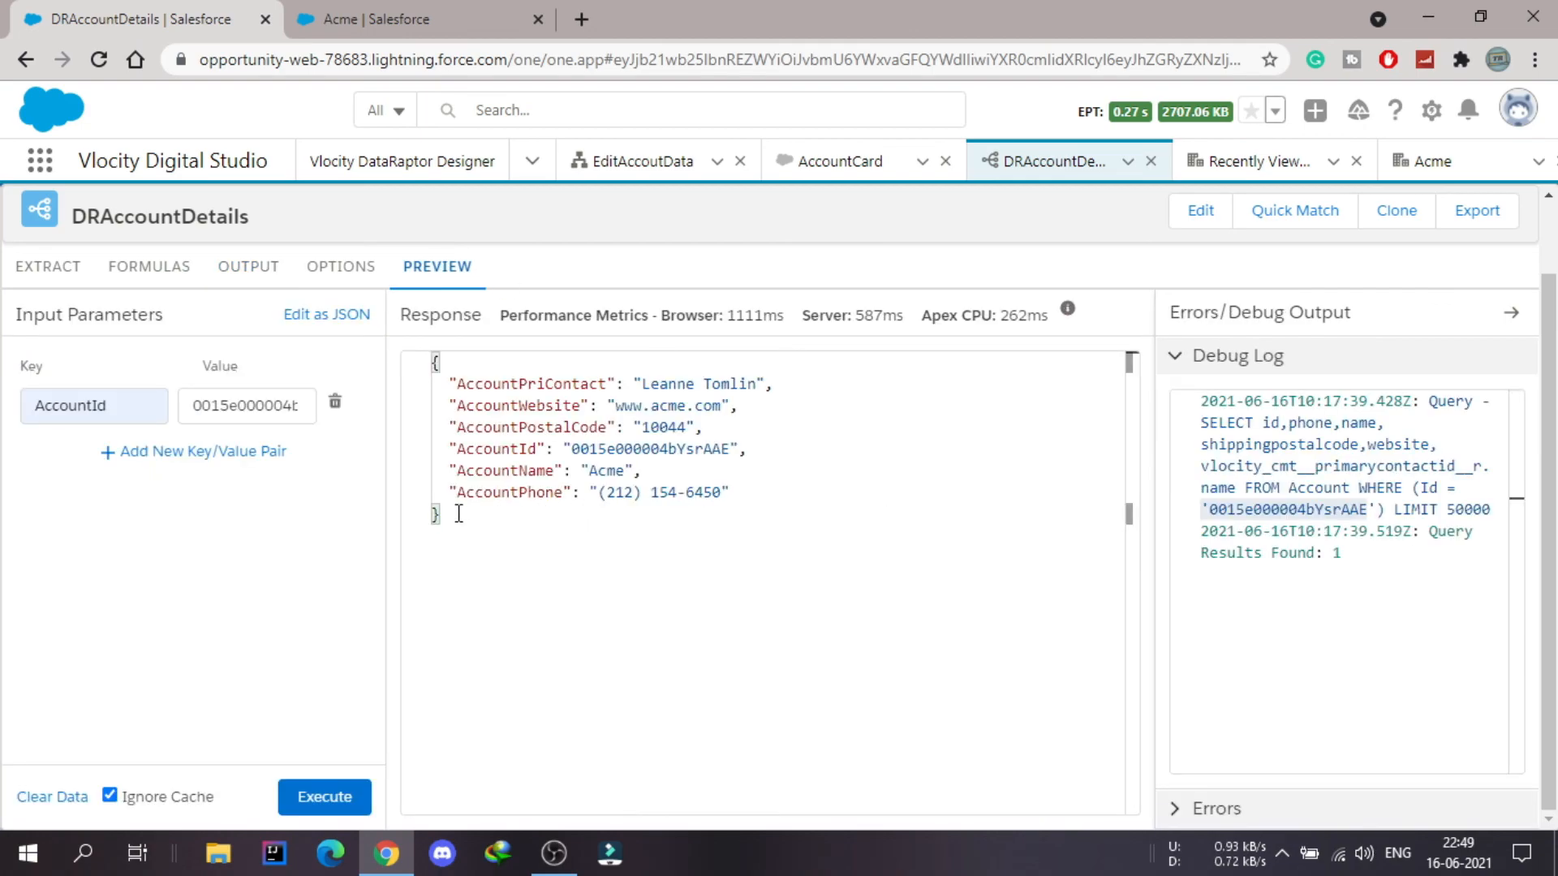
drag(459, 516, 432, 360)
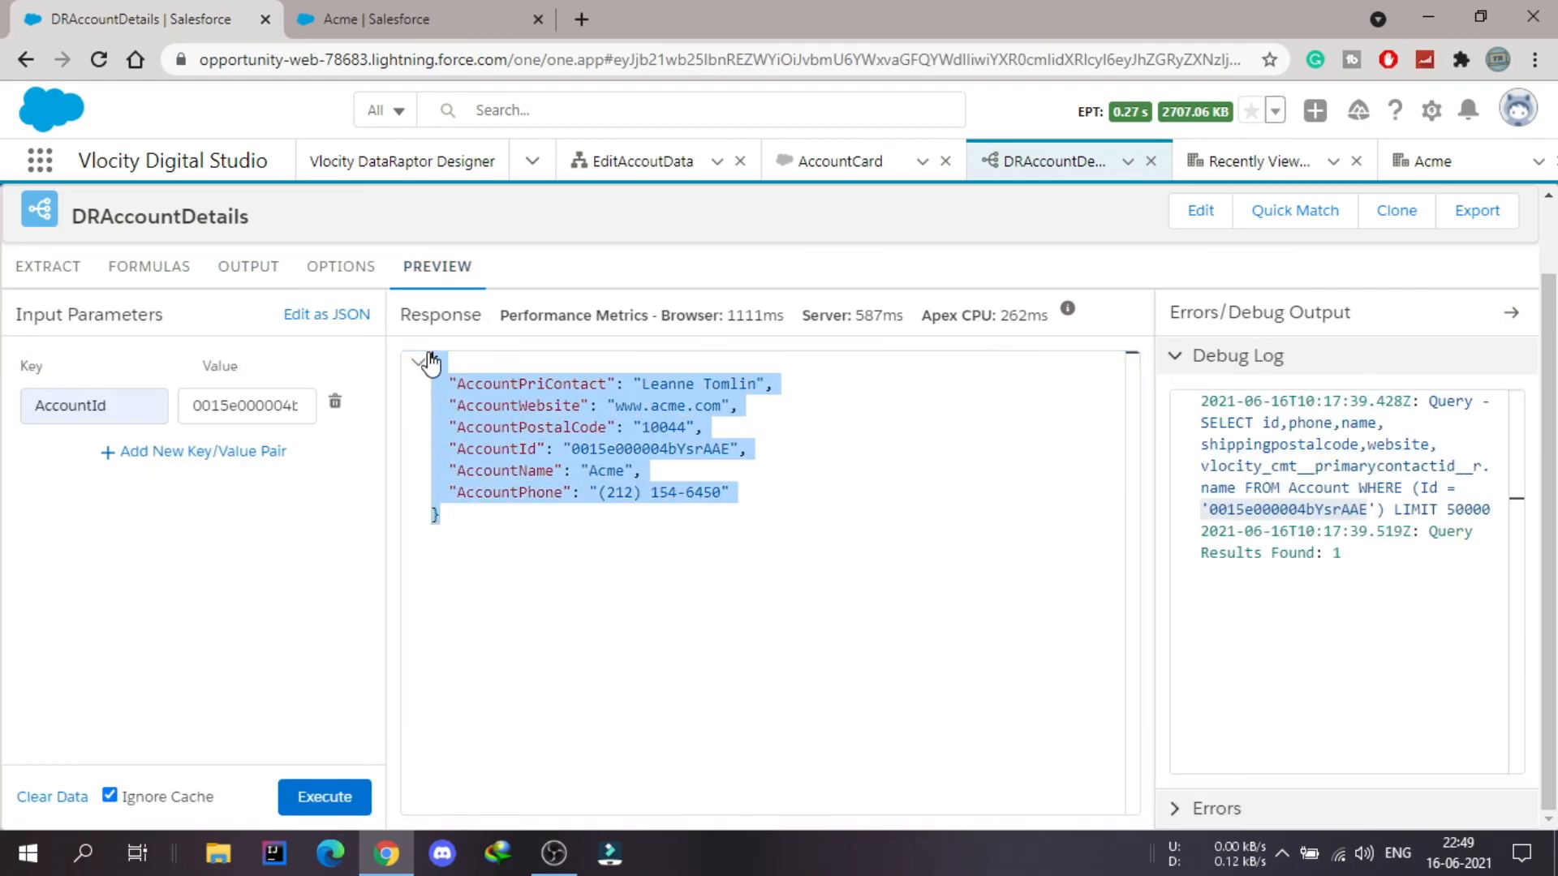
click(767, 430)
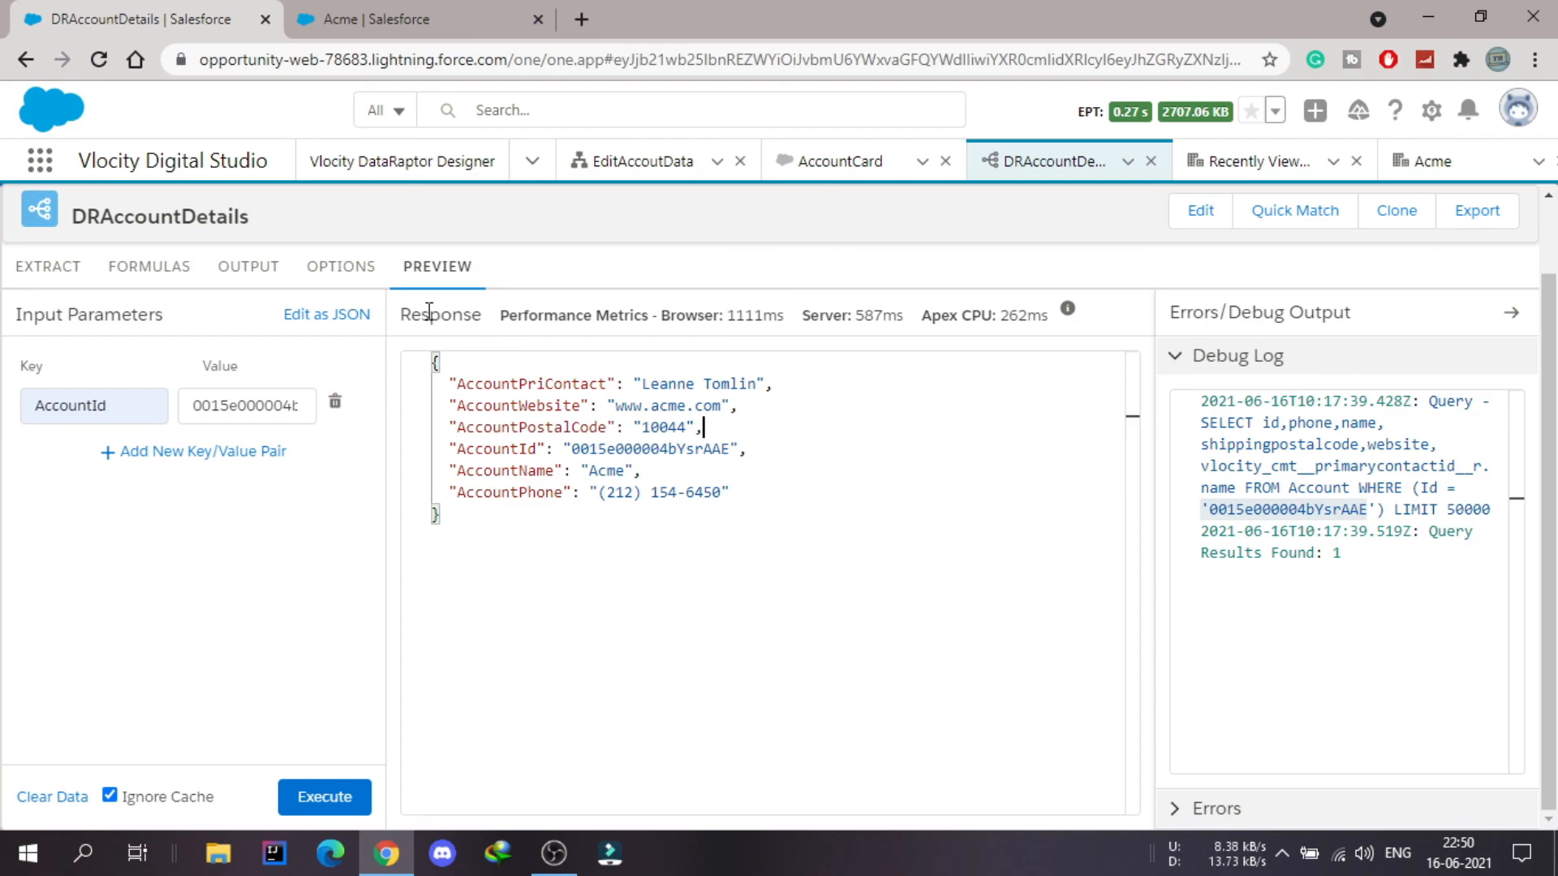